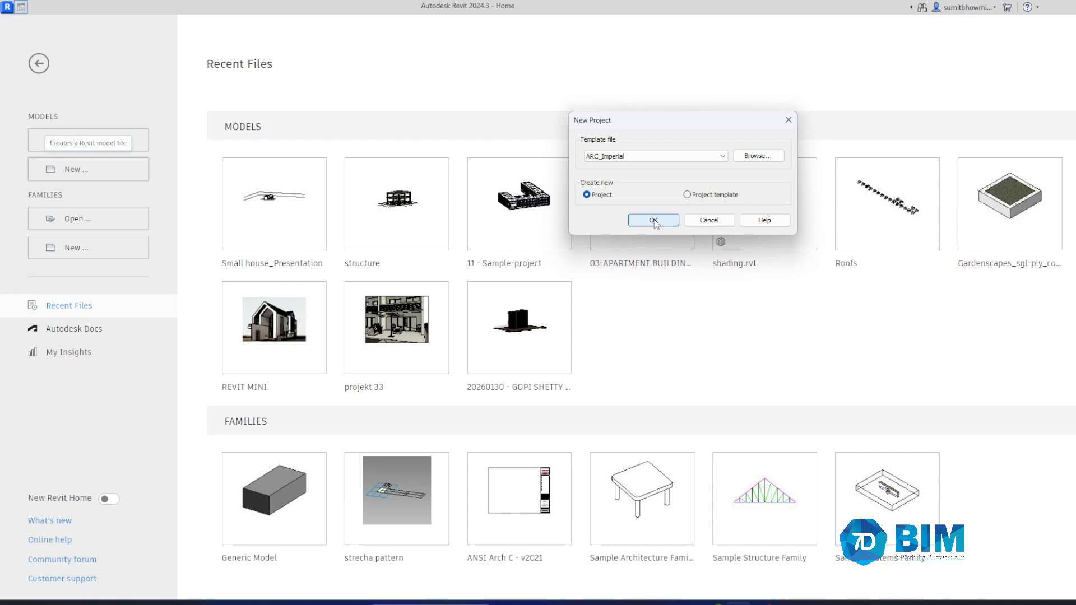
Create a new project from the ARC_Imperial template and open its South elevation.
{"action": "left_click", "coordinate": [653, 220]}
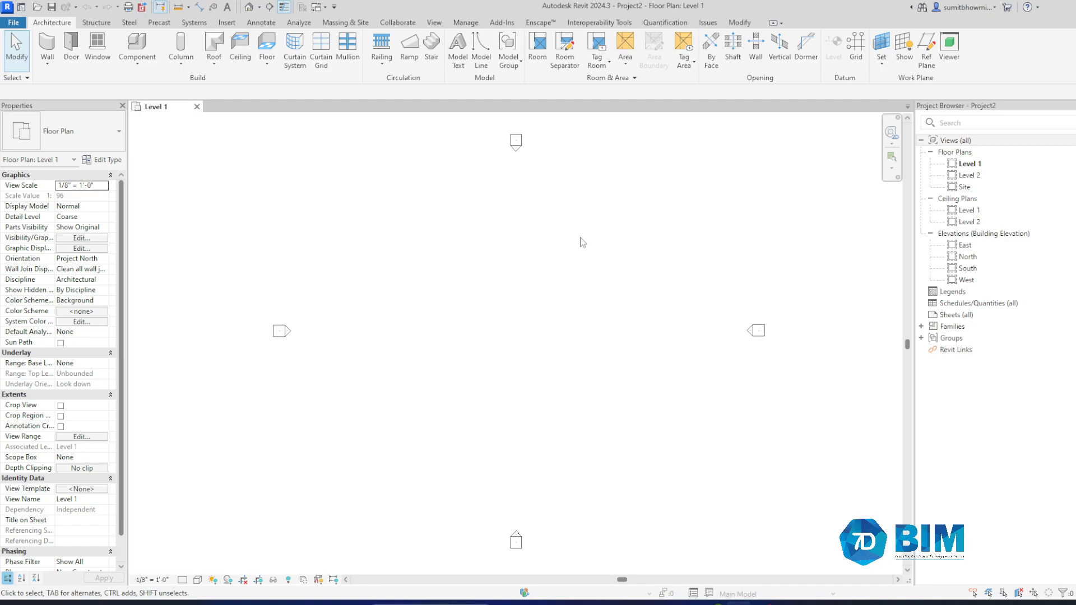
{"action": "double_click", "coordinate": [983, 268]}
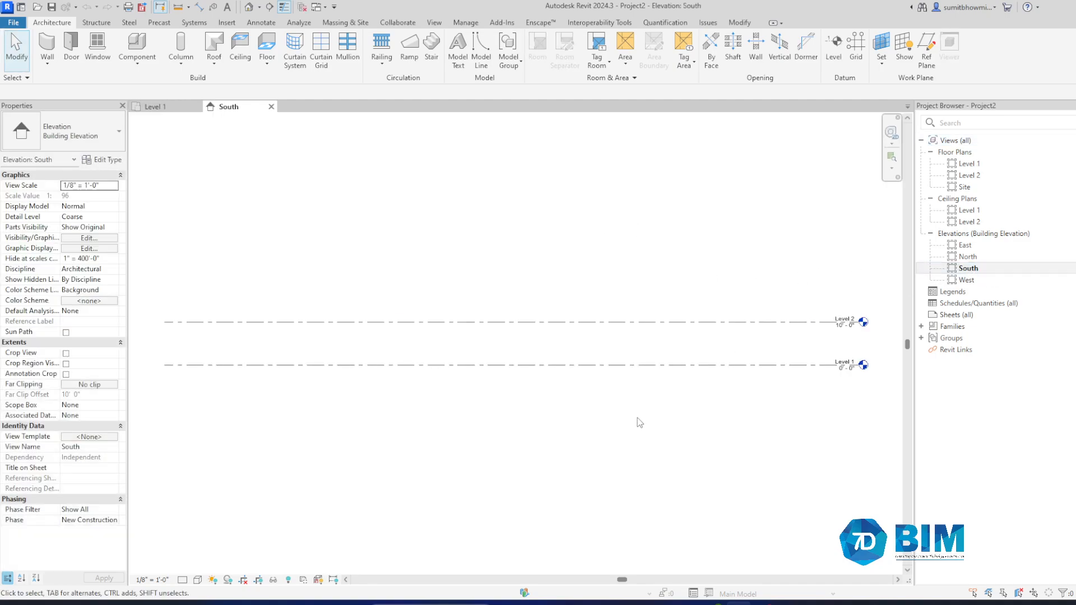
{"action": "middle_click_drag", "start_coordinate": [770, 400], "coordinate": [633, 412]}
{"action": "scroll", "coordinate": [745, 370], "scroll_direction": "up", "scroll_amount": 1}
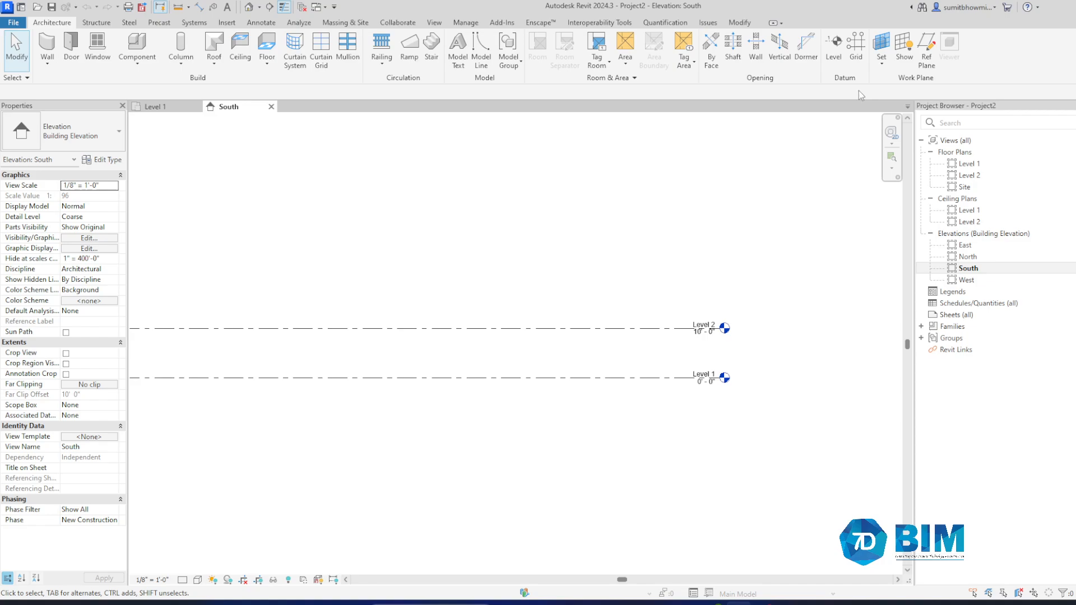
Start placing levels by picking lines, with only ceiling and floor plan views created for them, excluding structural plans.
{"action": "left_click", "coordinate": [833, 44]}
{"action": "left_click", "coordinate": [512, 39]}
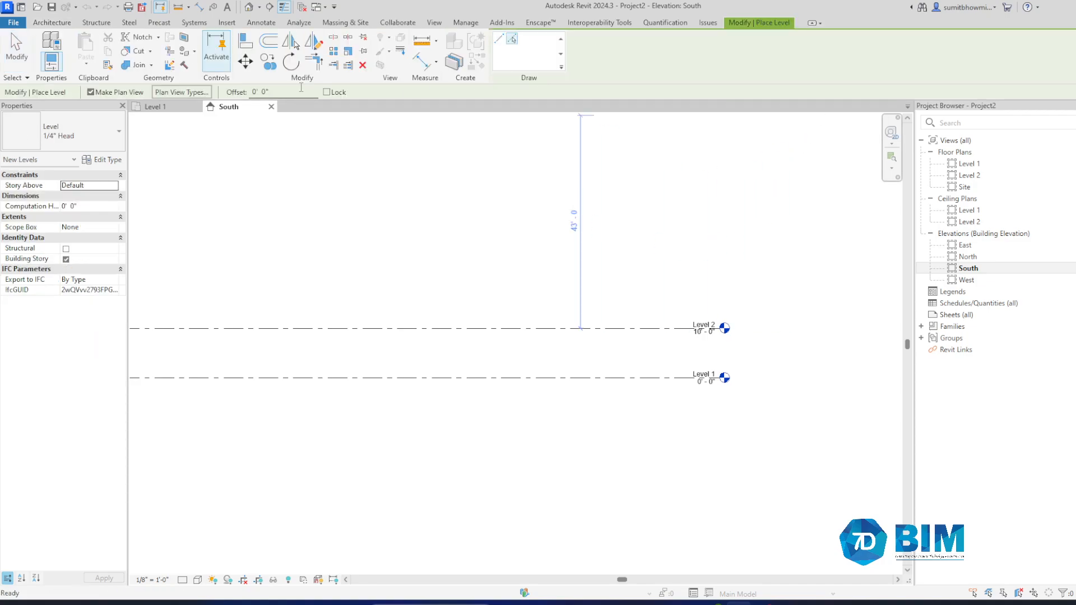
{"action": "left_click", "coordinate": [203, 92]}
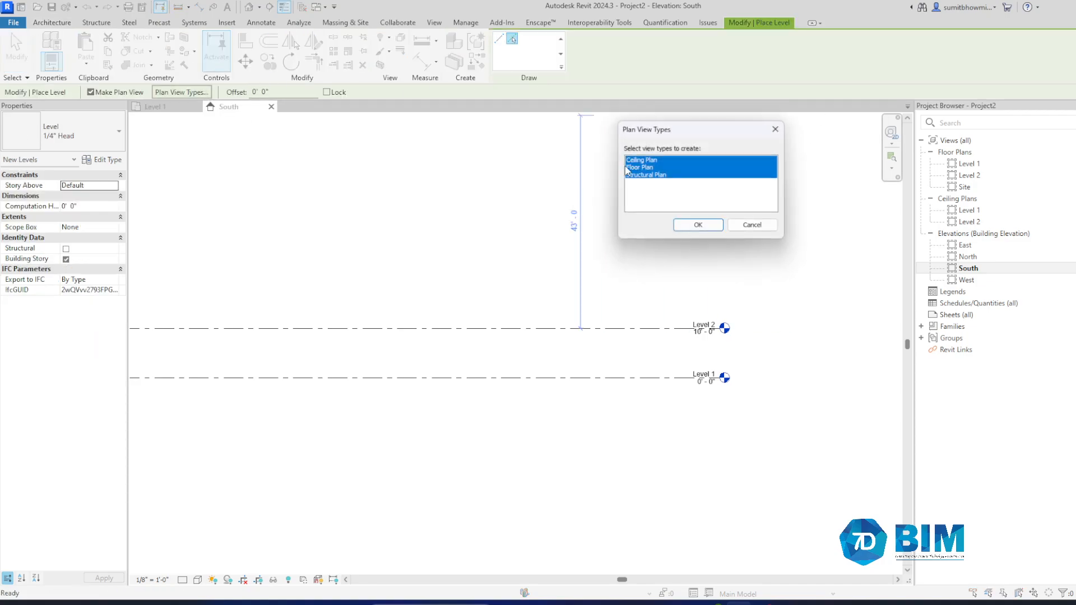
{"action": "left_click", "coordinate": [657, 175]}
{"action": "left_click", "coordinate": [694, 226]}
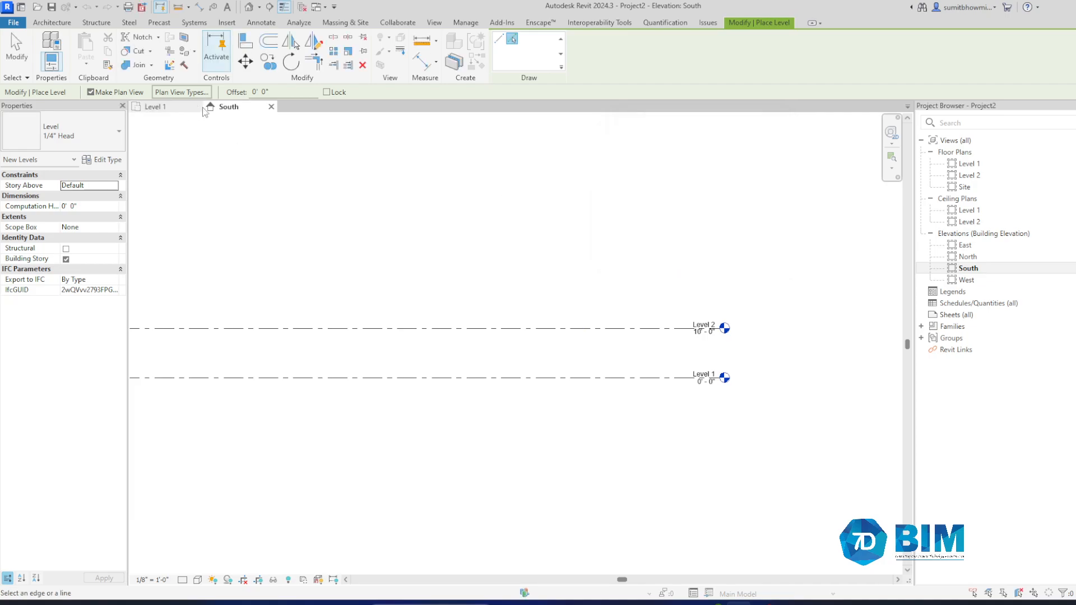
Add three levels above Level 2, each offset 10' from the level below.
{"action": "left_click", "coordinate": [278, 93]}
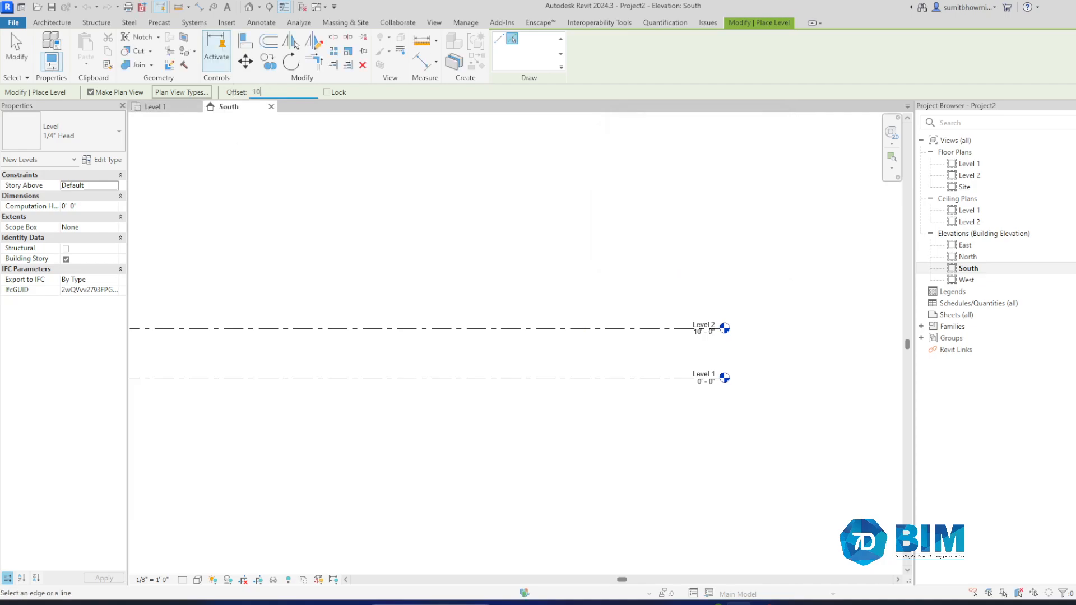
{"action": "left_click", "coordinate": [549, 325]}
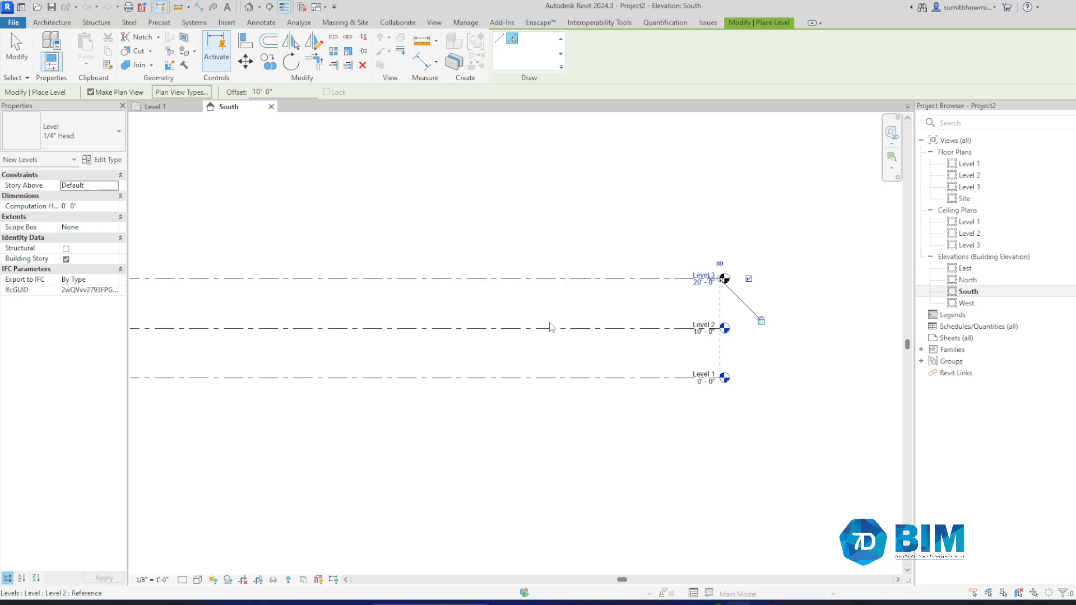
{"action": "left_click", "coordinate": [580, 290]}
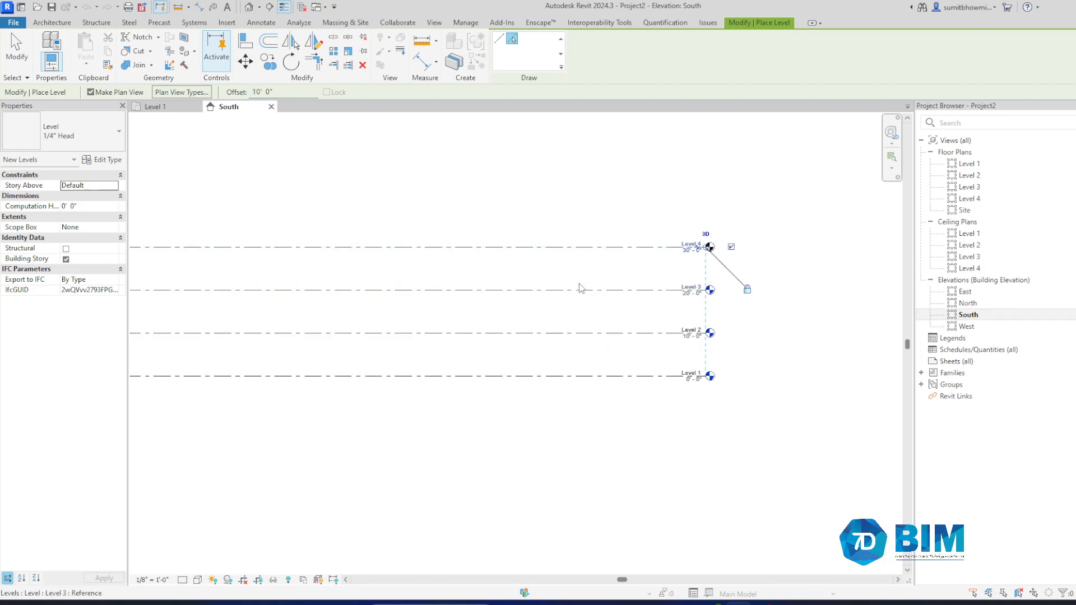
{"action": "left_click", "coordinate": [588, 247]}
{"action": "key", "text": "Escape"}
{"action": "key", "text": "Escape"}
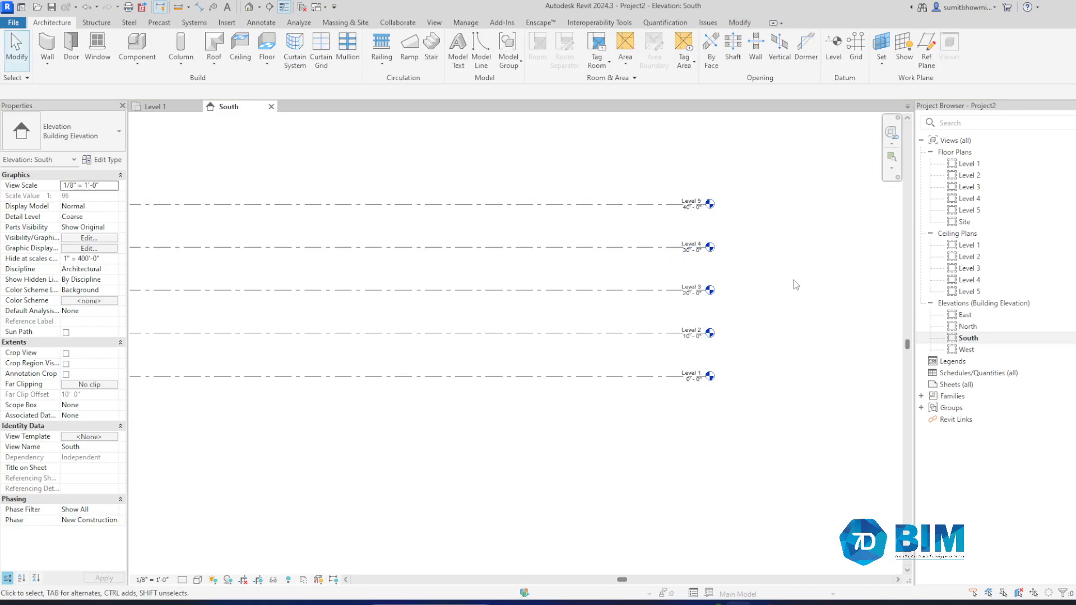
On the Level 1 floor plan, draw a horizontal Generic - 8" wall about 30' long, with its top constrained up to Level 5.
{"action": "double_click", "coordinate": [969, 164]}
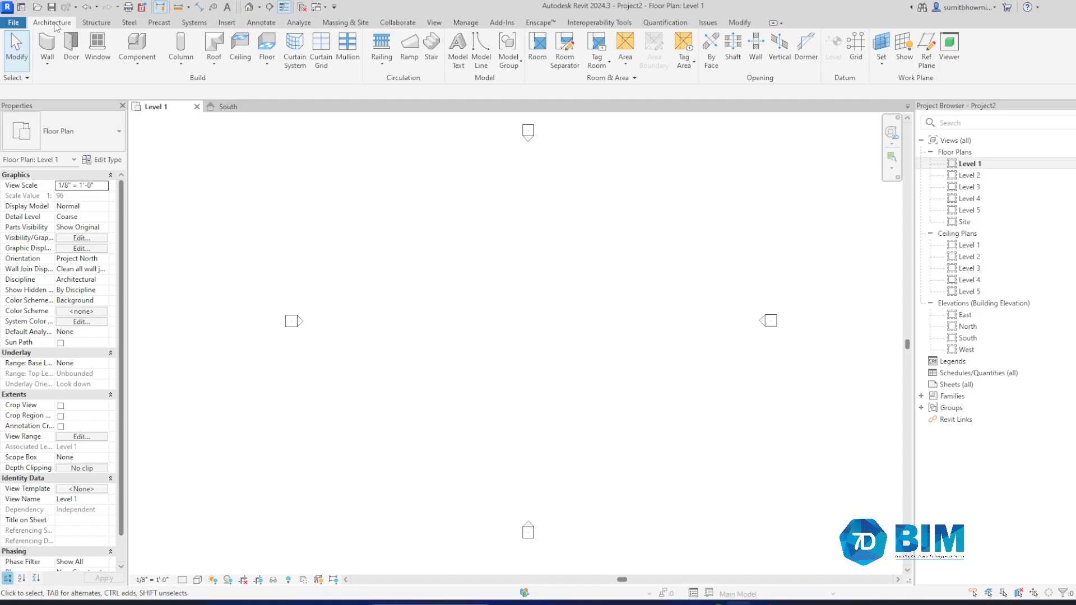
{"action": "left_click", "coordinate": [47, 46]}
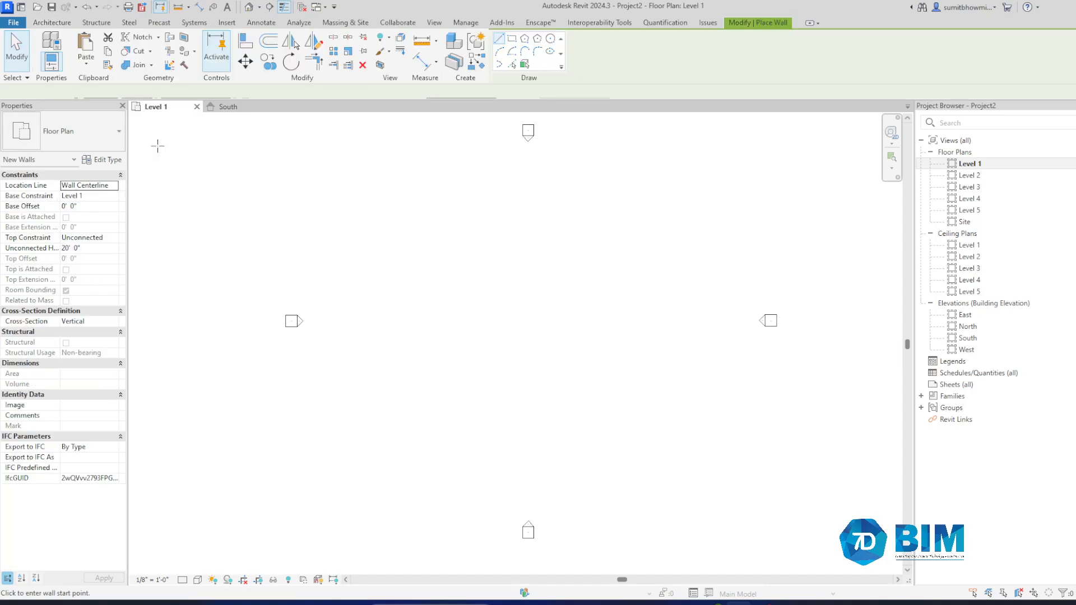
{"action": "left_click", "coordinate": [115, 238]}
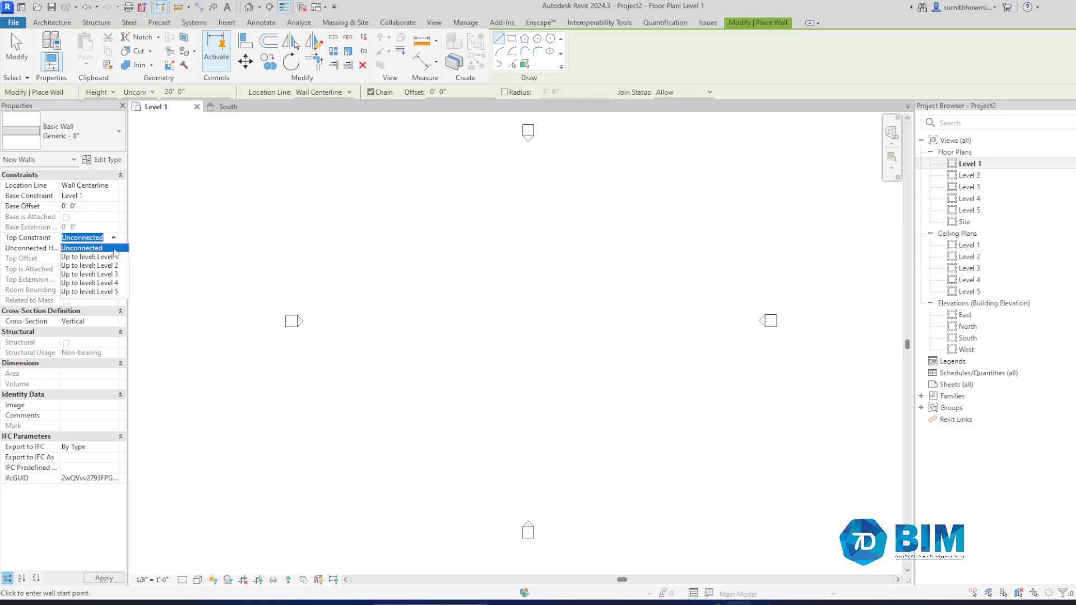
{"action": "left_click", "coordinate": [103, 292]}
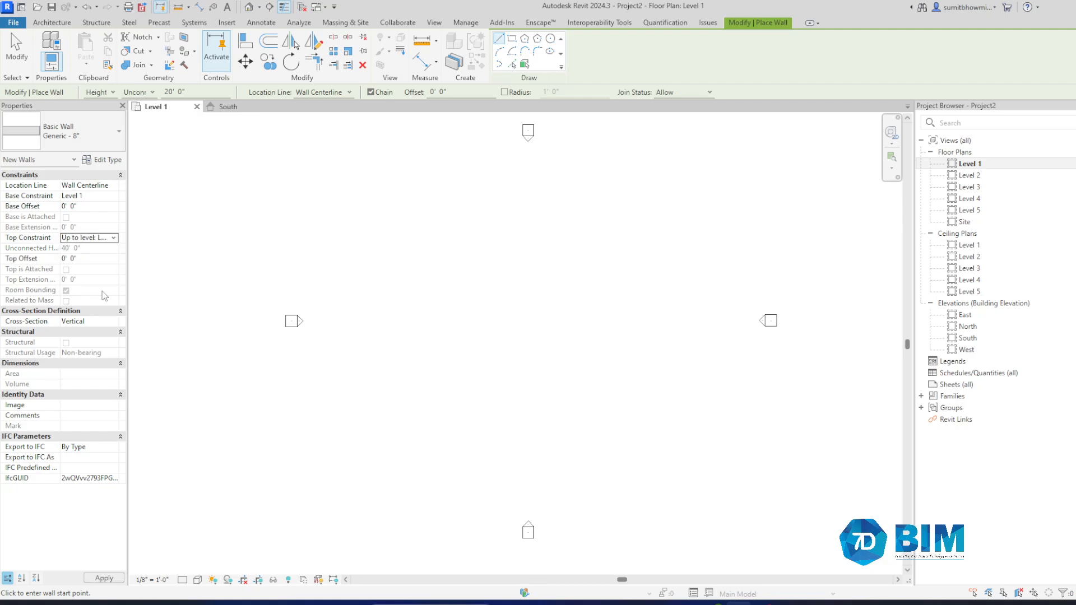
{"action": "left_click", "coordinate": [484, 318]}
{"action": "scroll", "coordinate": [560, 316], "scroll_direction": "up", "scroll_amount": 2}
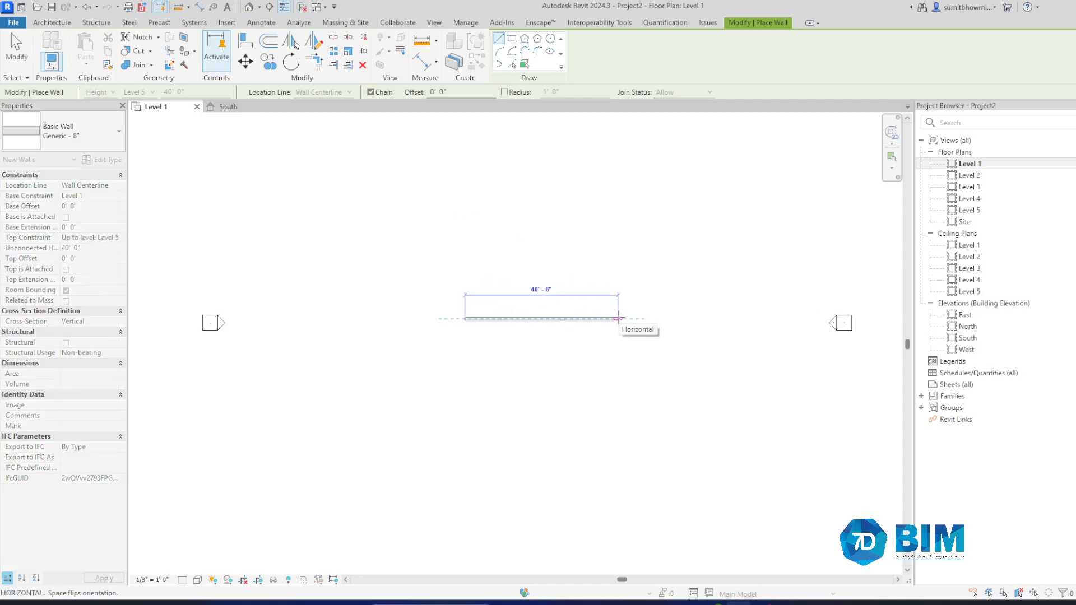
{"action": "left_click", "coordinate": [578, 318]}
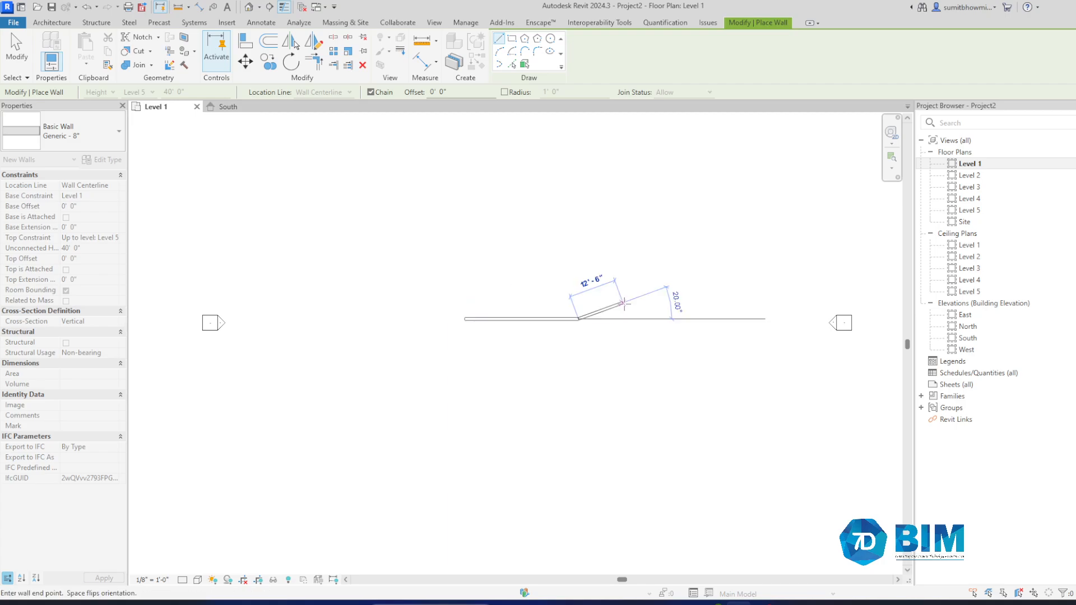
{"action": "key", "text": "Escape"}
{"action": "key", "text": "Escape"}
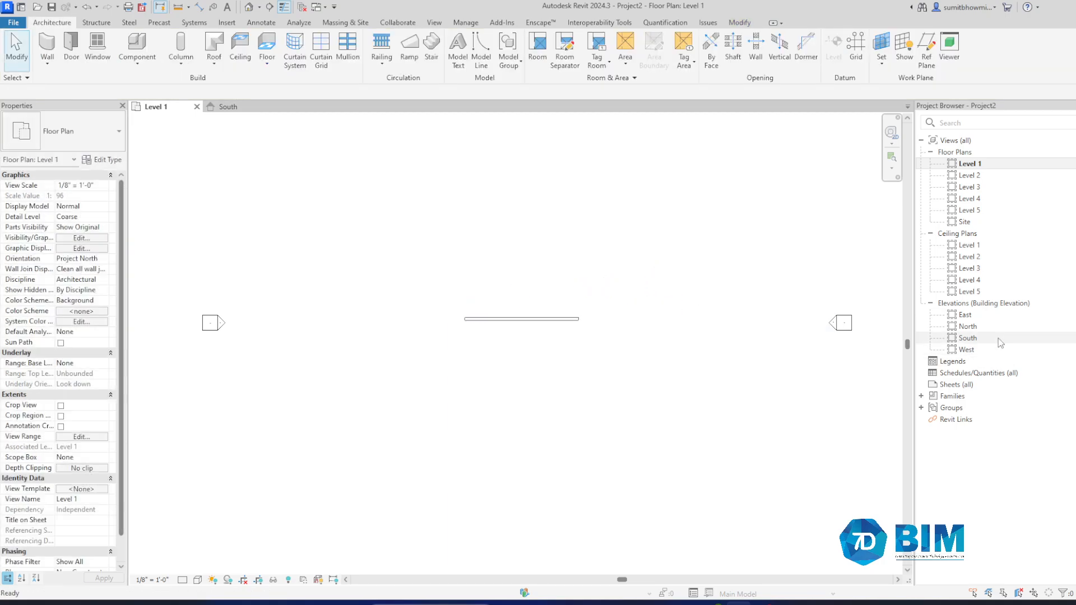
In the South elevation, draw a vertical reference plane through the full wall height, about 2' 7" from the wall's left edge.
{"action": "double_click", "coordinate": [967, 338]}
{"action": "middle_click_drag", "start_coordinate": [583, 414], "coordinate": [717, 456]}
{"action": "scroll", "coordinate": [415, 375], "scroll_direction": "up", "scroll_amount": 1}
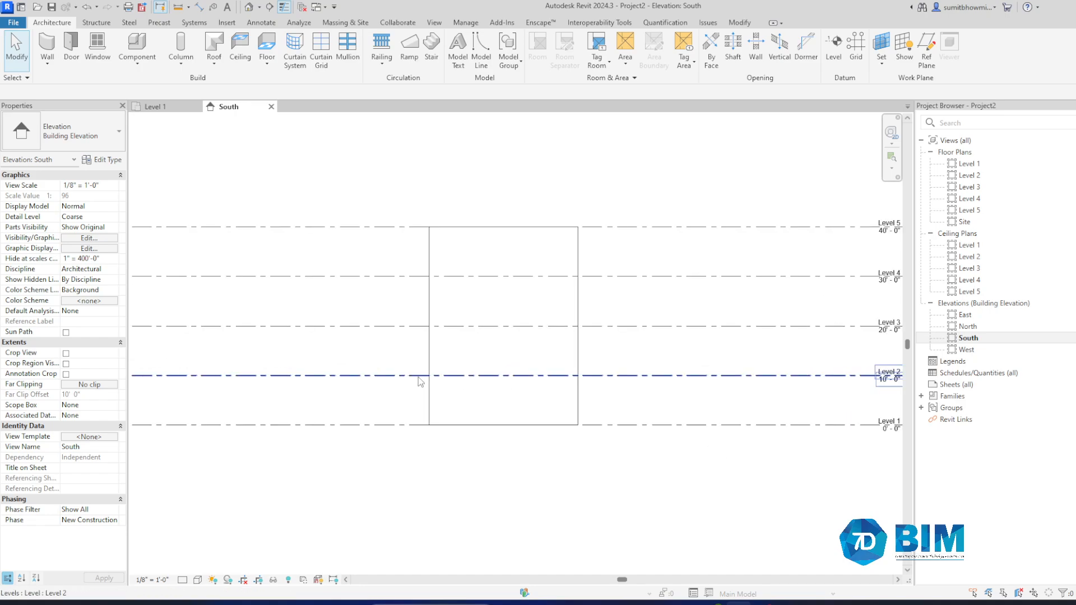
{"action": "left_click_drag", "start_coordinate": [761, 484], "coordinate": [662, 162]}
{"action": "left_click", "coordinate": [679, 170]}
{"action": "middle_click_drag", "start_coordinate": [680, 170], "coordinate": [667, 178]}
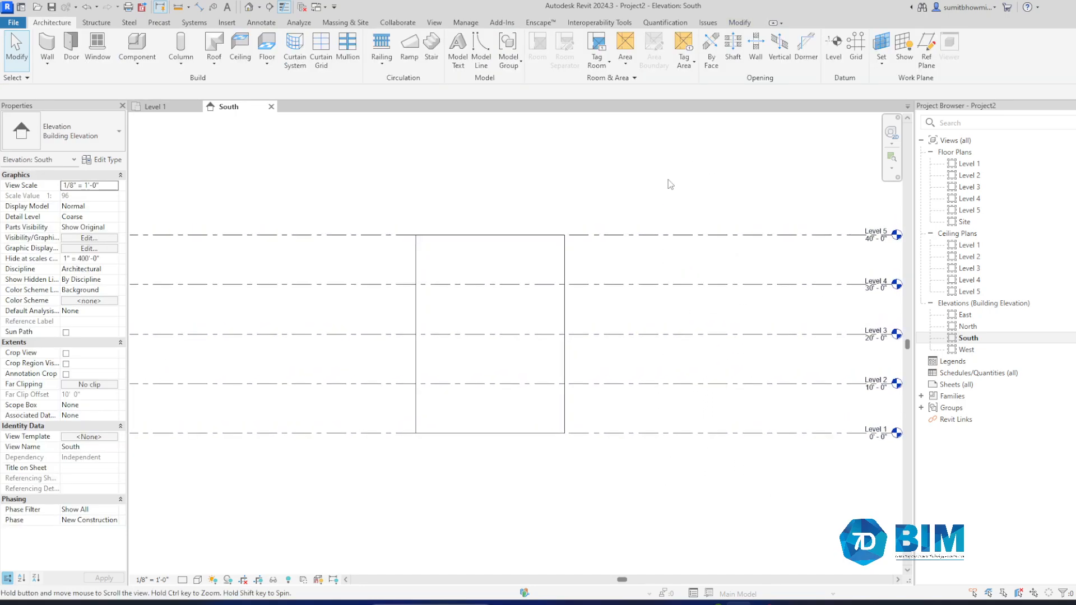
{"action": "left_click", "coordinate": [926, 53]}
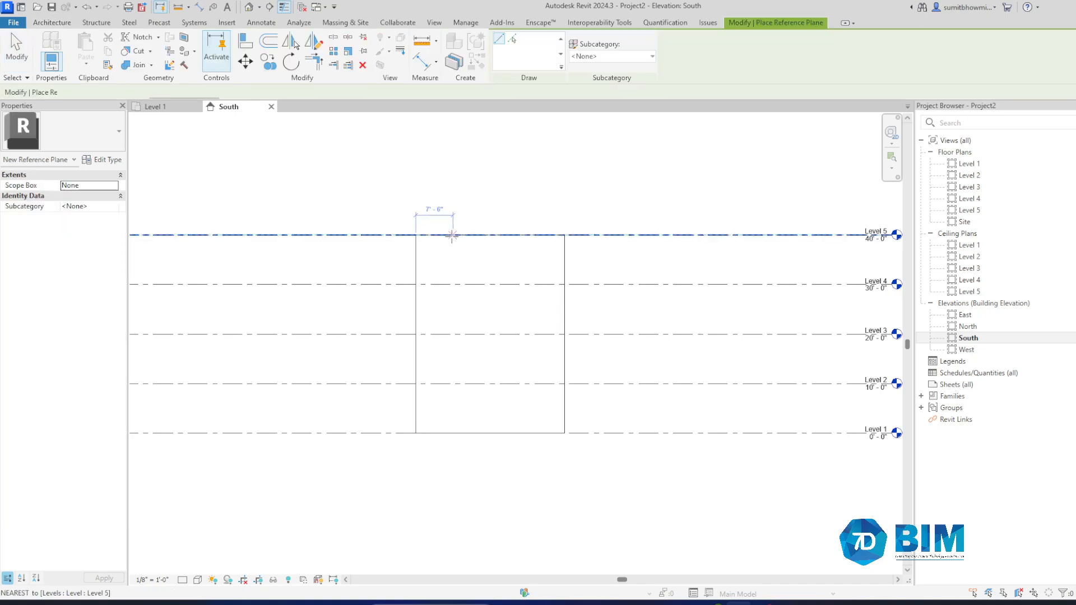
{"action": "left_click", "coordinate": [429, 202]}
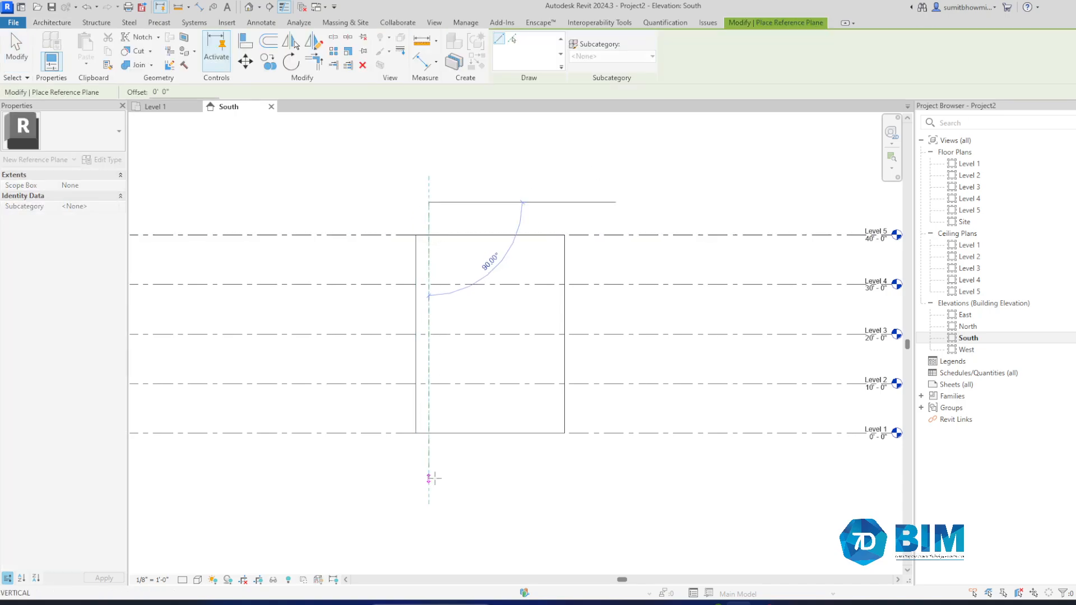
{"action": "left_click", "coordinate": [427, 479]}
{"action": "key", "text": "Escape"}
{"action": "key", "text": "Escape"}
{"action": "scroll", "coordinate": [389, 238], "scroll_direction": "up", "scroll_amount": 2}
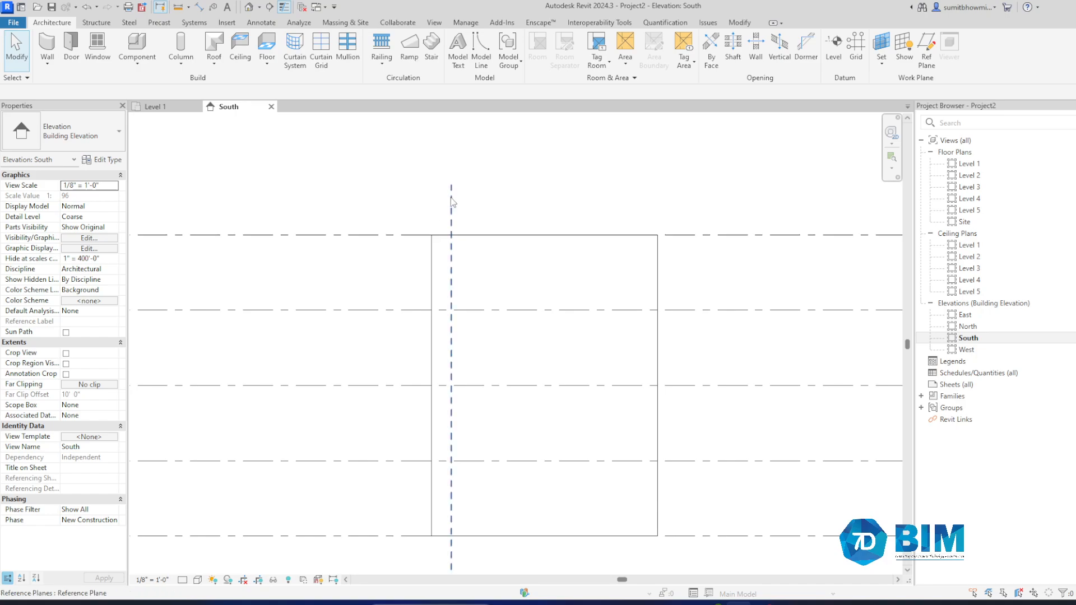
Set the reference plane's distance from the wall's left edge to 2'.
{"action": "left_click", "coordinate": [451, 264]}
{"action": "left_click", "coordinate": [437, 259]}
{"action": "scroll", "coordinate": [447, 272], "scroll_direction": "up", "scroll_amount": 1}
{"action": "scroll", "coordinate": [447, 274], "scroll_direction": "up", "scroll_amount": 1}
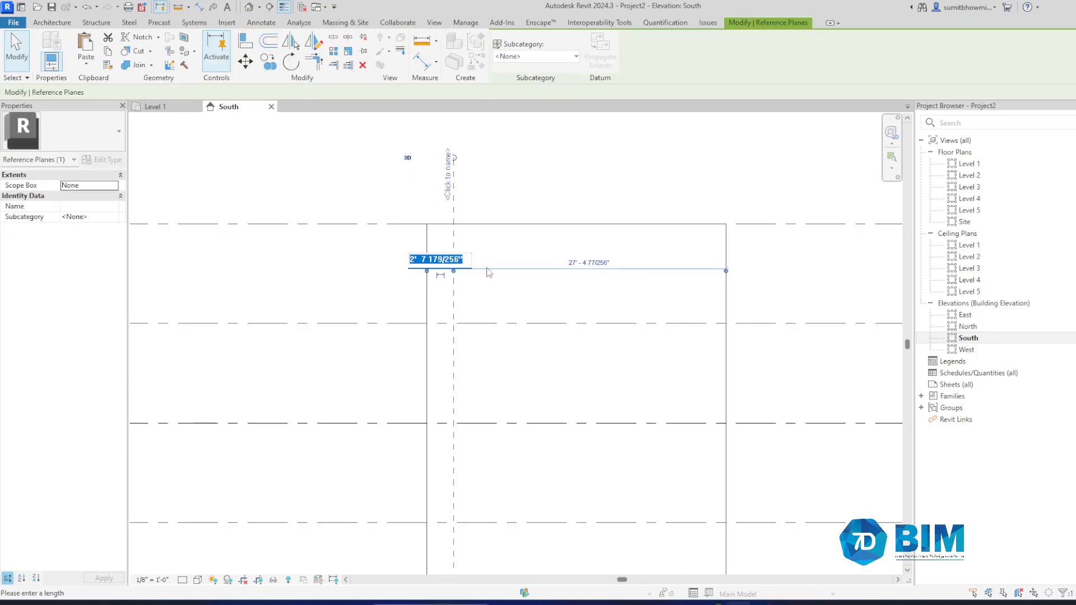
{"action": "scroll", "coordinate": [448, 239], "scroll_direction": "down", "scroll_amount": 2}
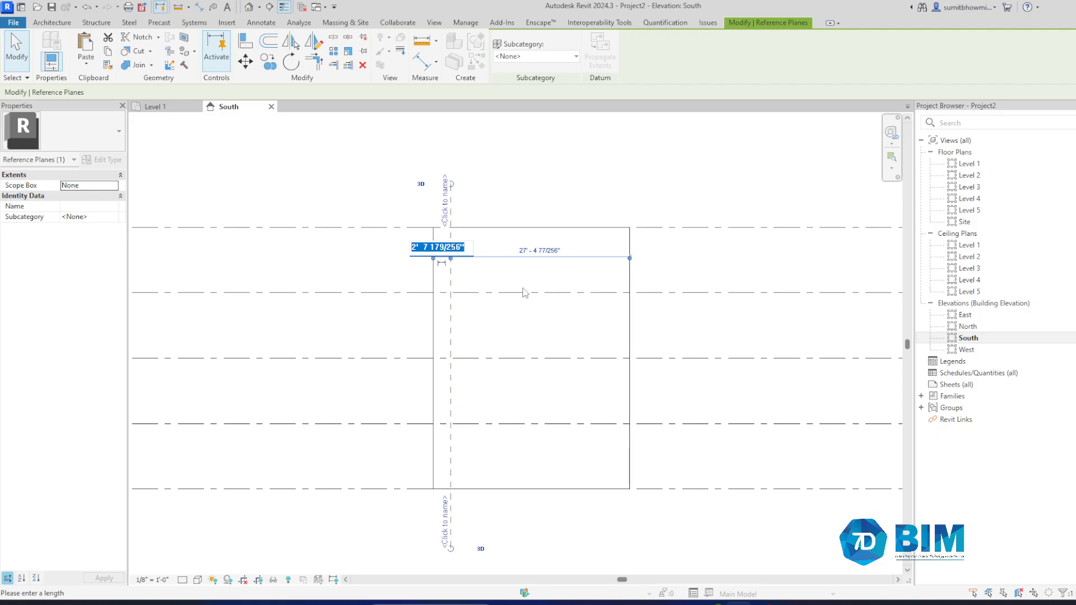
{"action": "type", "text": "2"}
{"action": "key", "text": "Return"}
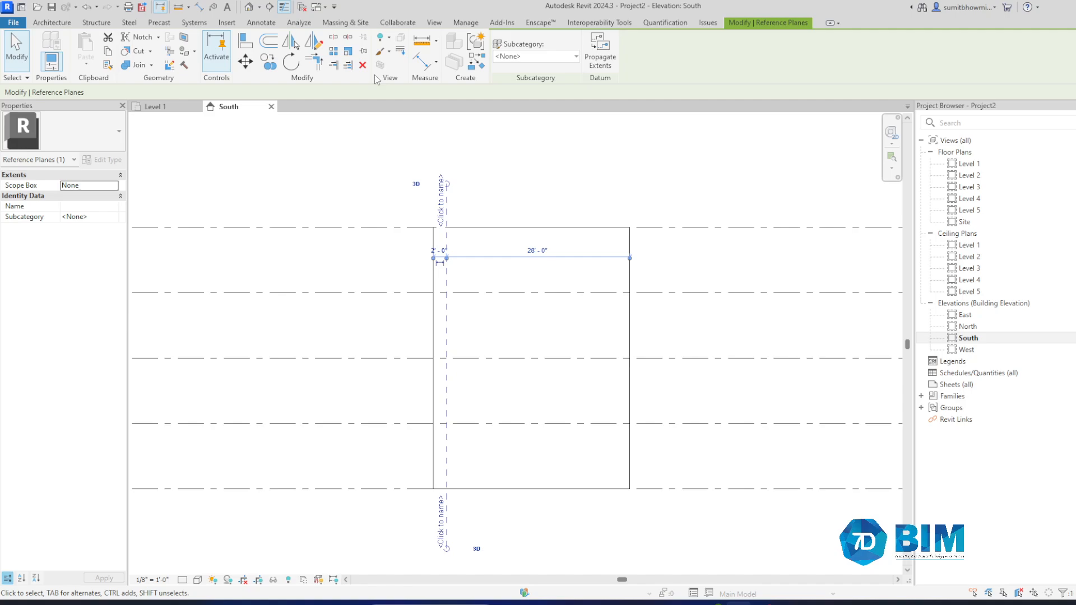
Shorten the reference plane's upper end slightly and name the plane 1.
{"action": "left_click_drag", "start_coordinate": [446, 184], "coordinate": [447, 188]}
{"action": "left_click", "coordinate": [443, 204]}
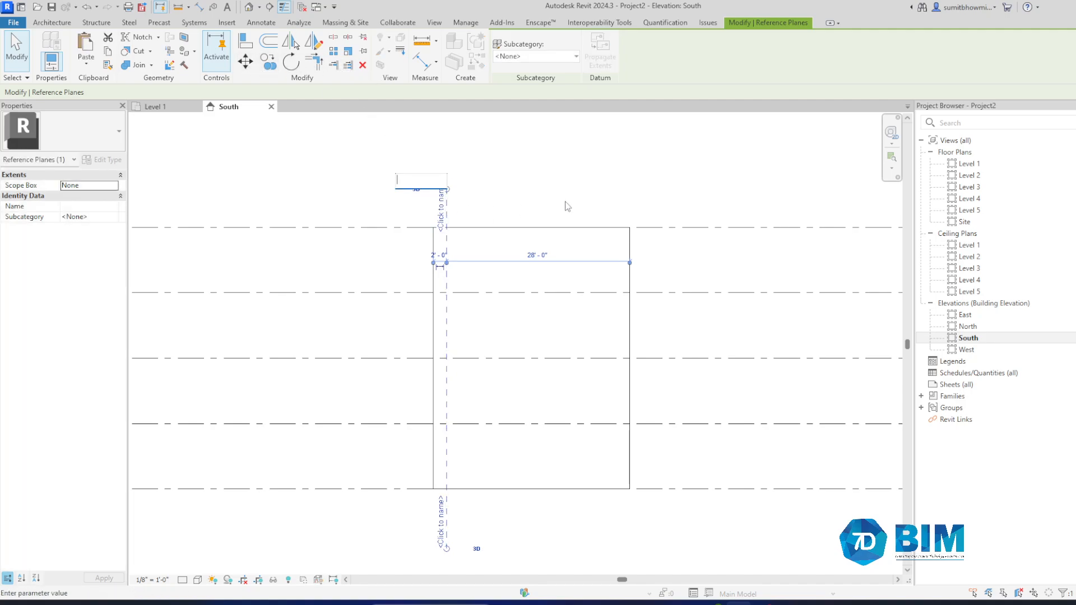
{"action": "key", "text": "Return"}
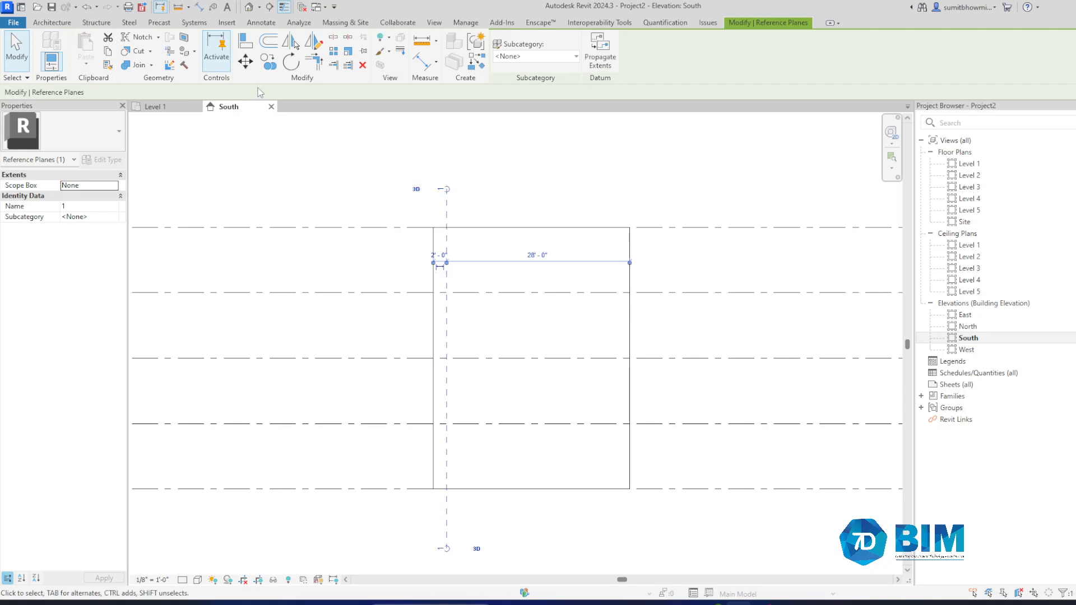
Copy reference plane 1 repeatedly across the wall at 2' spacing, ending 2' from the wall's right edge.
{"action": "left_click", "coordinate": [269, 62]}
{"action": "scroll", "coordinate": [482, 238], "scroll_direction": "up", "scroll_amount": 2}
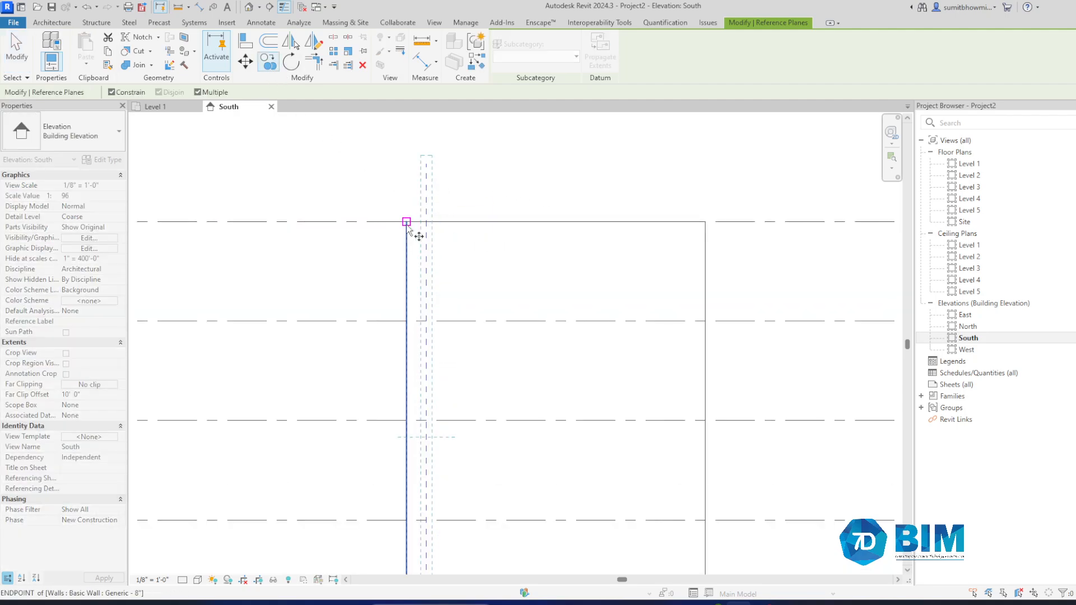
{"action": "left_click", "coordinate": [446, 222]}
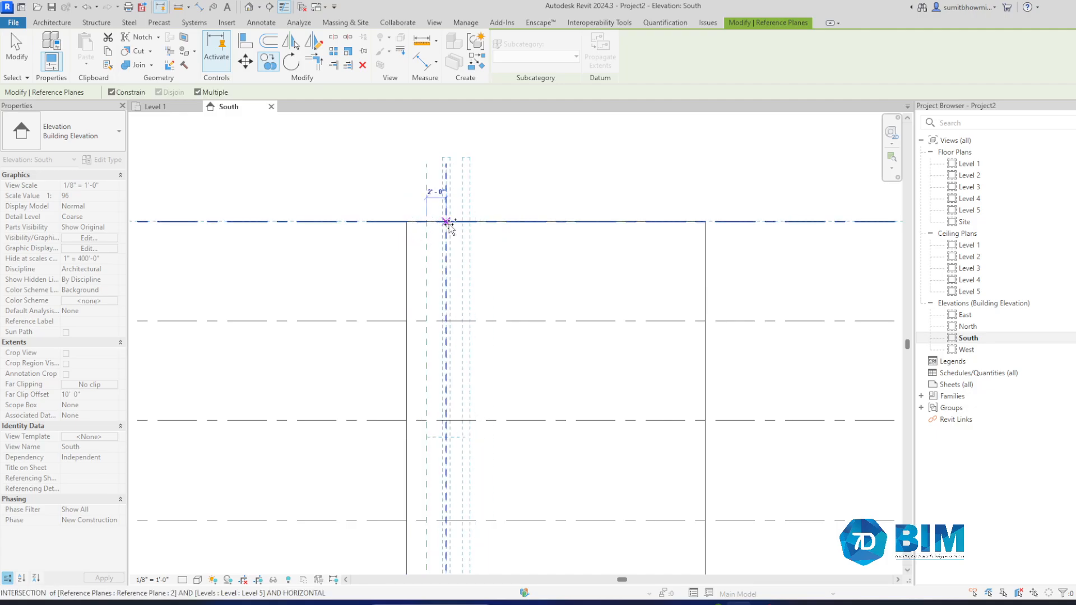
{"action": "left_click", "coordinate": [466, 222]}
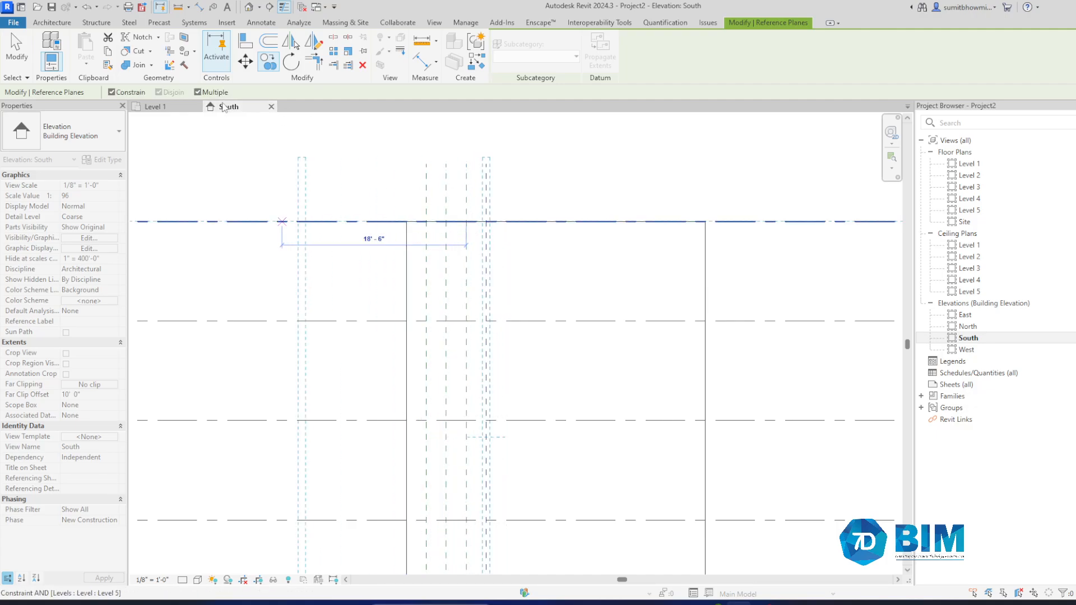
{"action": "left_click", "coordinate": [487, 223]}
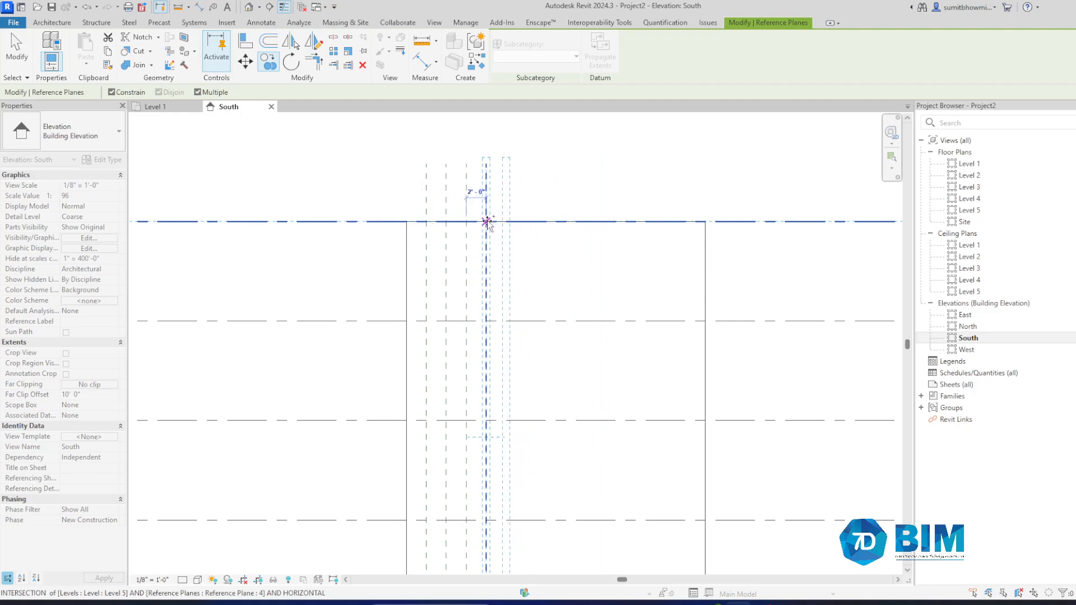
{"action": "left_click", "coordinate": [506, 223]}
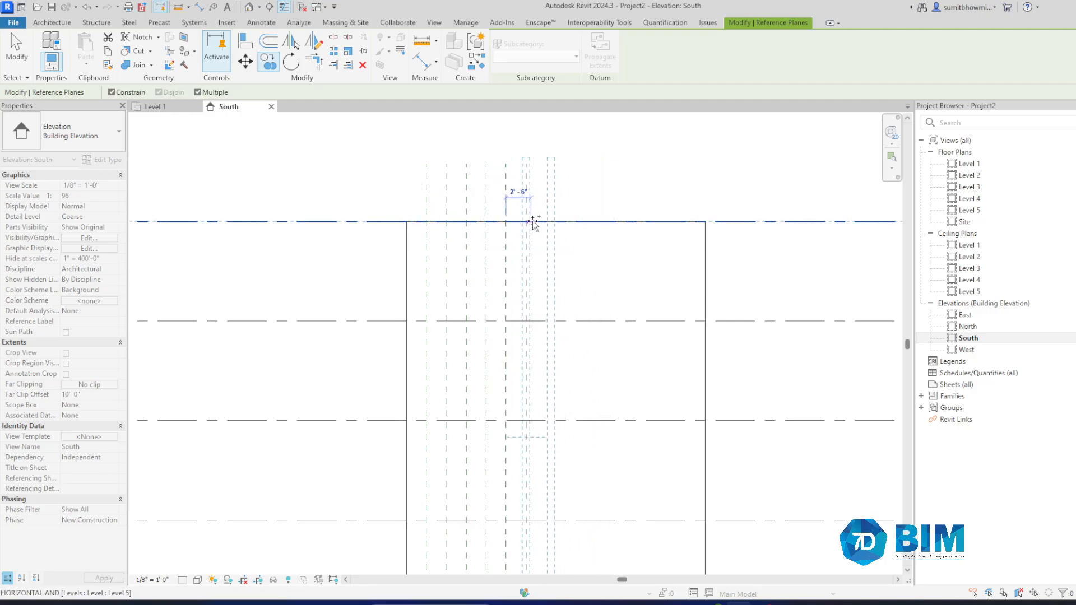
{"action": "left_click", "coordinate": [525, 222]}
{"action": "left_click", "coordinate": [545, 222]}
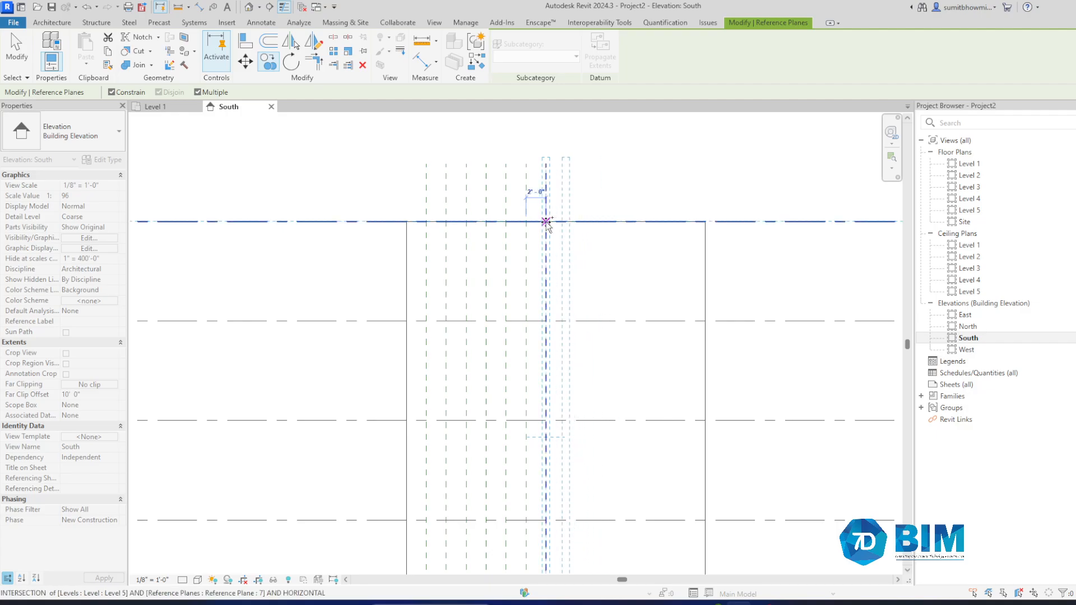
{"action": "left_click", "coordinate": [566, 222]}
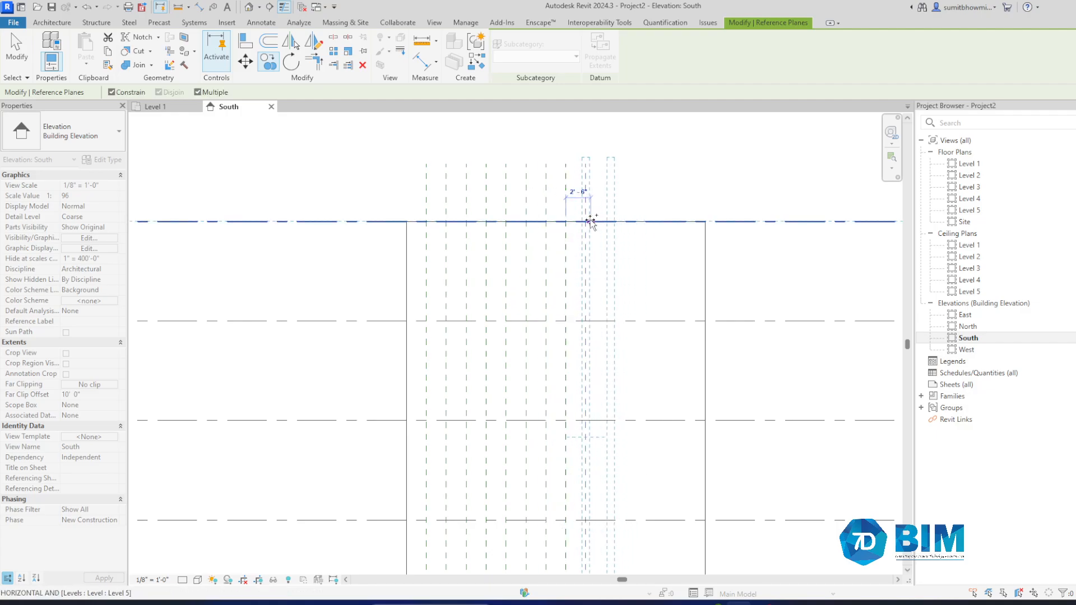
{"action": "left_click", "coordinate": [586, 222]}
{"action": "left_click", "coordinate": [605, 222]}
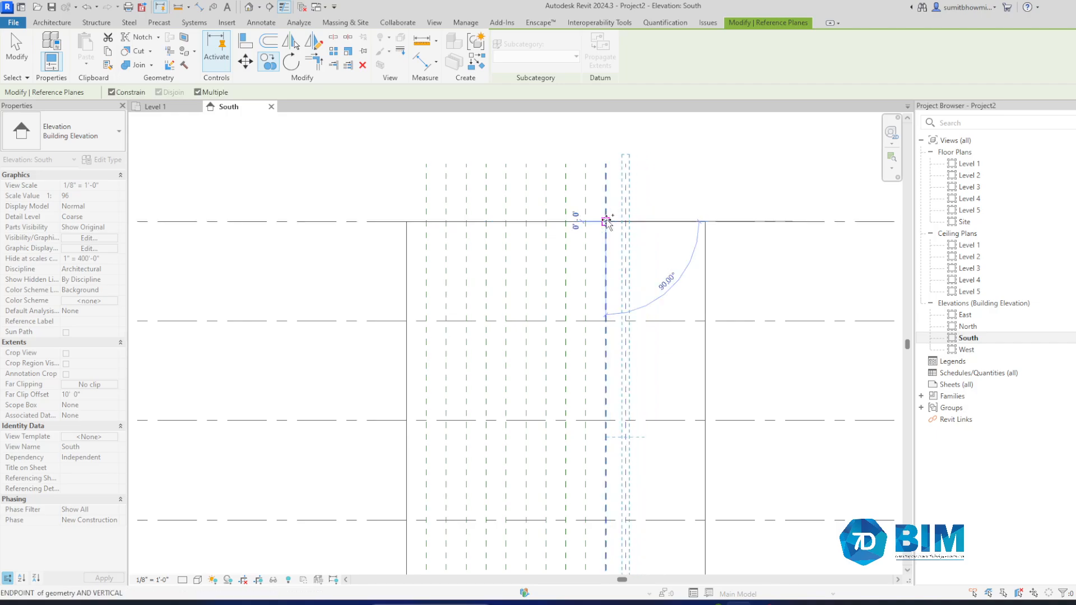
{"action": "left_click", "coordinate": [626, 222]}
{"action": "left_click", "coordinate": [645, 222]}
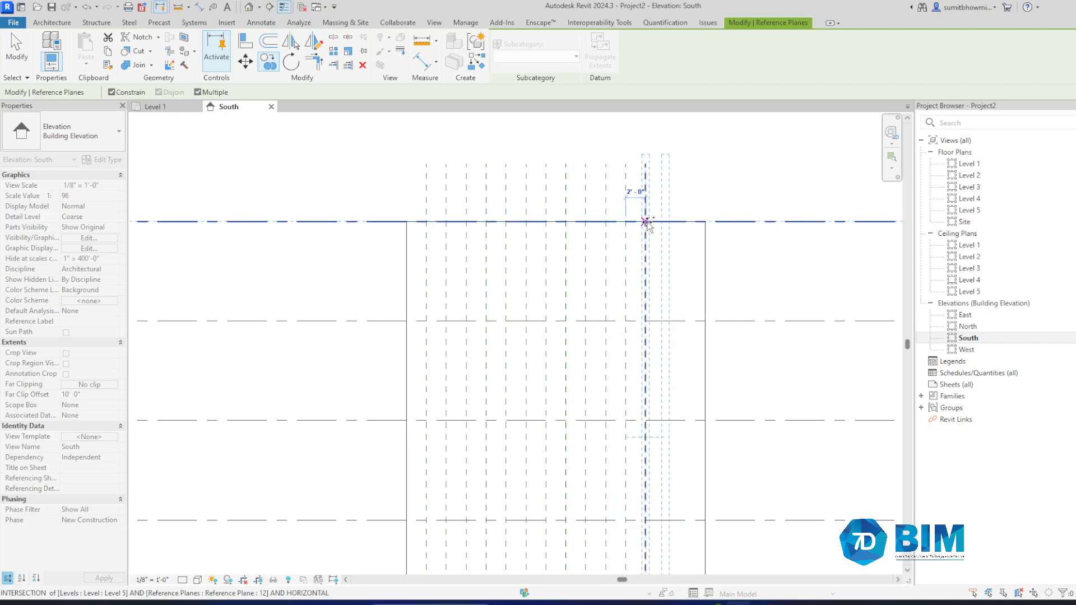
{"action": "left_click", "coordinate": [665, 223]}
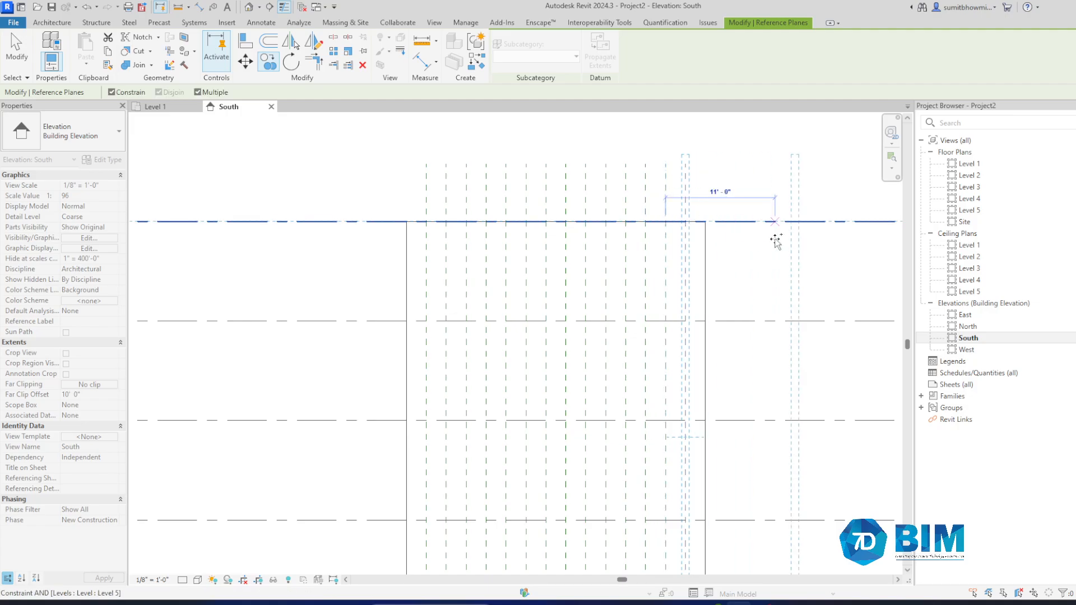
{"action": "key", "text": "Escape"}
{"action": "key", "text": "Escape"}
{"action": "key", "text": "z"}
{"action": "key", "text": "f"}
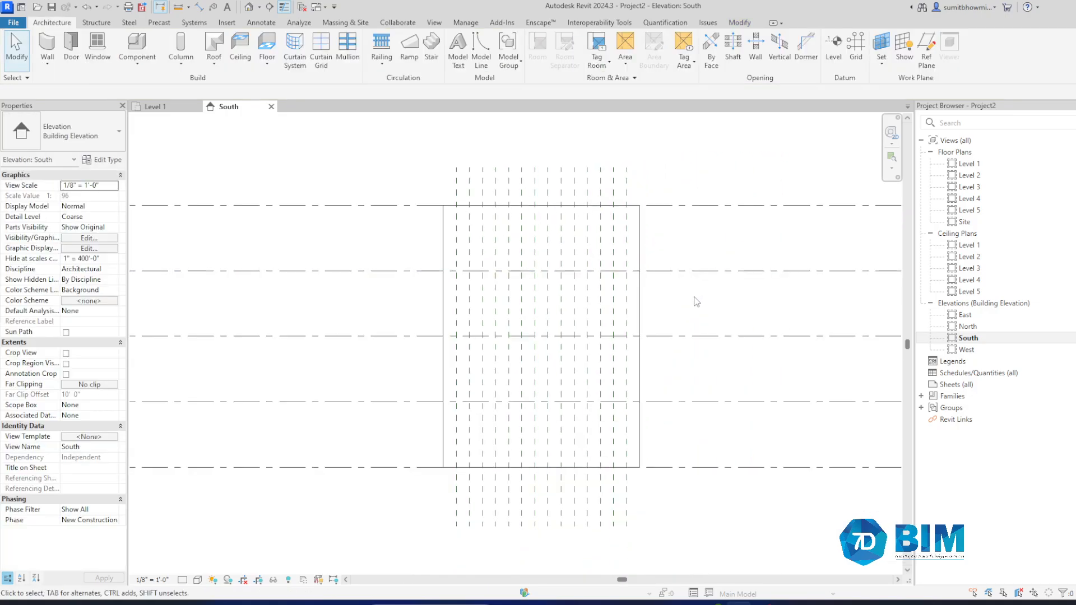
Open the Level 1 floor plan and start a new wall using the Curtain Wall Storefront type.
{"action": "double_click", "coordinate": [1034, 166]}
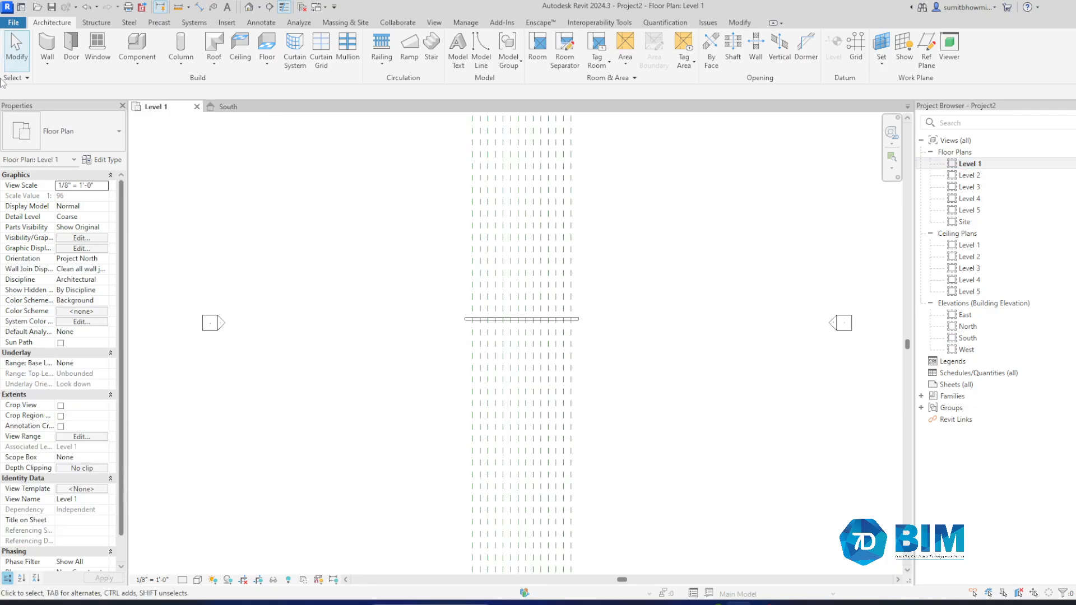
{"action": "left_click", "coordinate": [46, 45]}
{"action": "left_click", "coordinate": [73, 131]}
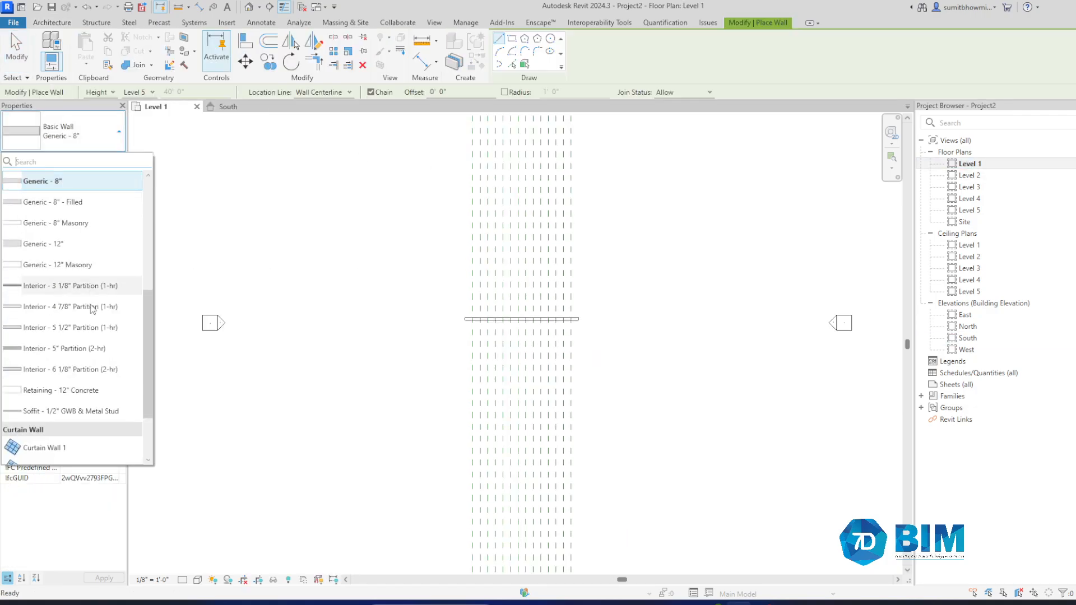
{"action": "scroll", "coordinate": [66, 426], "scroll_direction": "down", "scroll_amount": 5}
{"action": "left_click", "coordinate": [51, 406]}
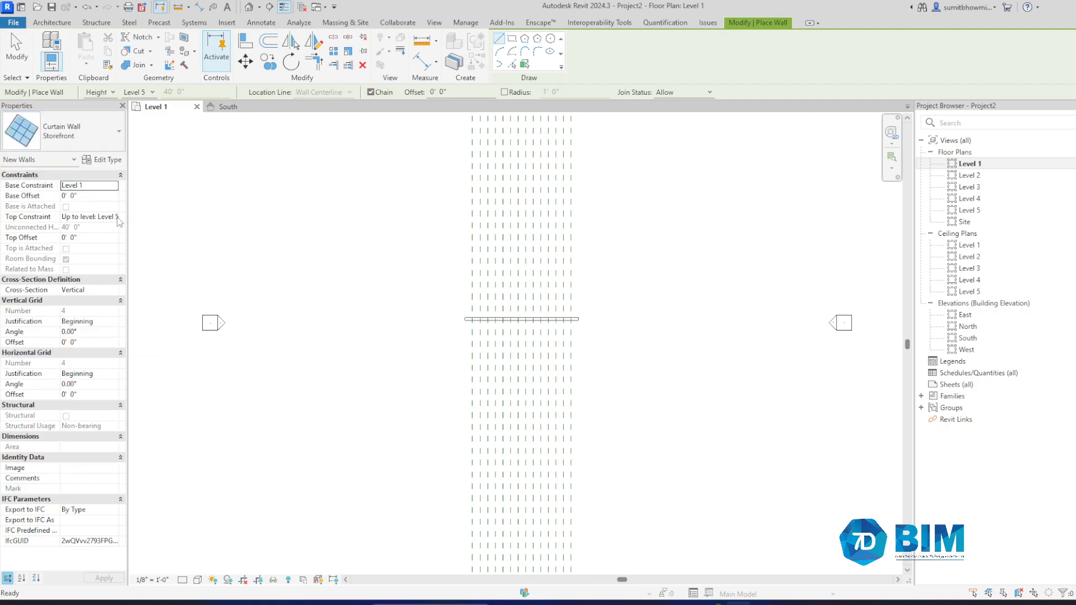
Constrain the new storefront wall's top up to Level 2, with a base offset of 3' and a top offset of -3'.
{"action": "left_click", "coordinate": [118, 219]}
{"action": "left_click", "coordinate": [94, 245]}
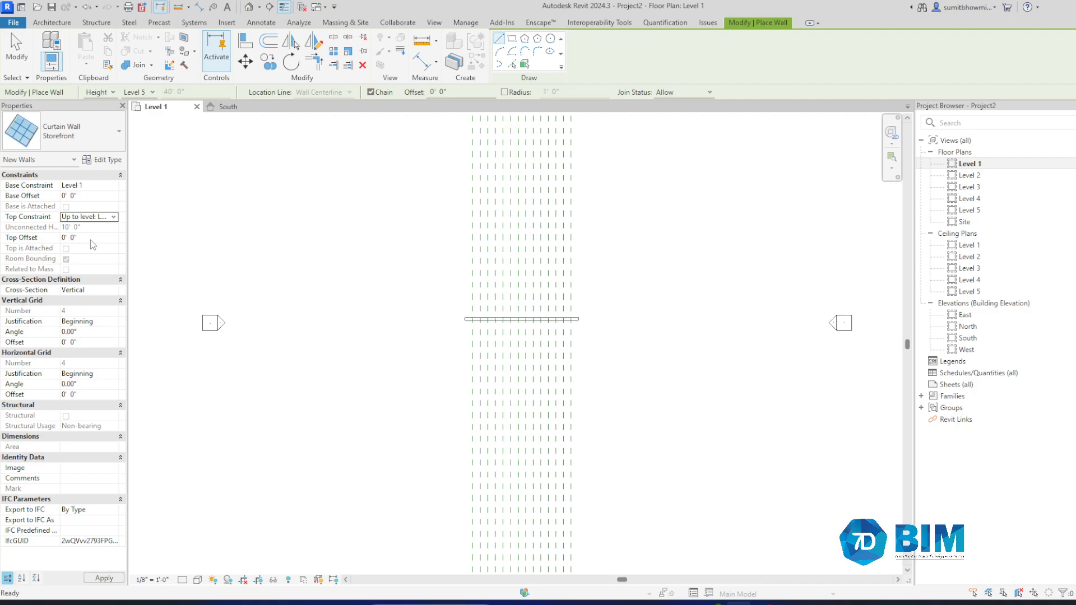
{"action": "left_click", "coordinate": [92, 196]}
{"action": "left_click", "coordinate": [95, 239]}
{"action": "type", "text": "-3"}
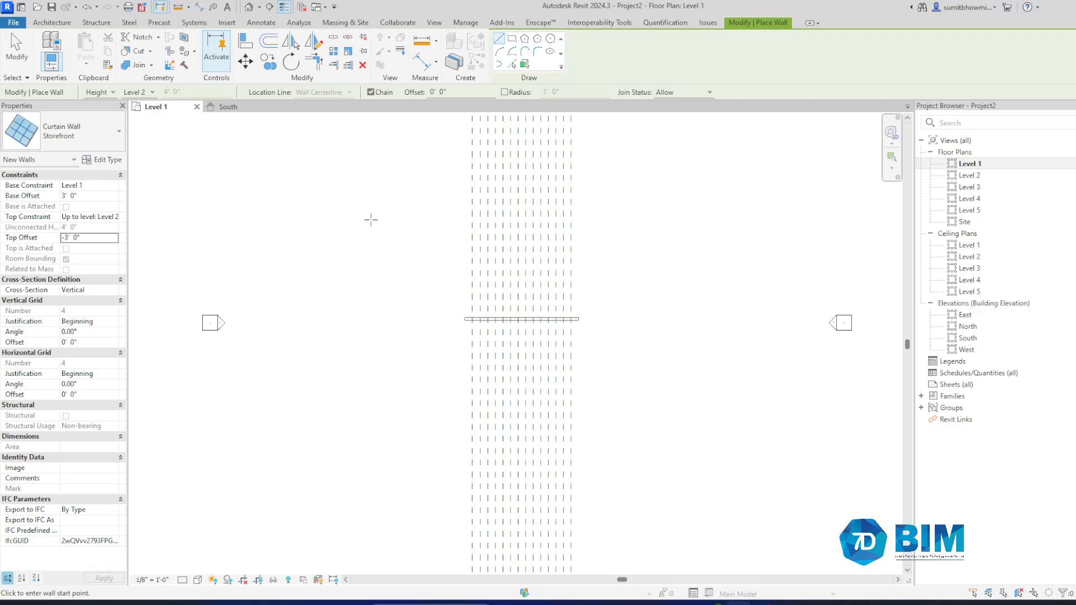
Draw two 8' storefront segments inside the generic wall, from the second to sixth and the ninth to thirteenth reference planes.
{"action": "scroll", "coordinate": [543, 317], "scroll_direction": "up", "scroll_amount": 2}
{"action": "scroll", "coordinate": [521, 317], "scroll_direction": "up", "scroll_amount": 3}
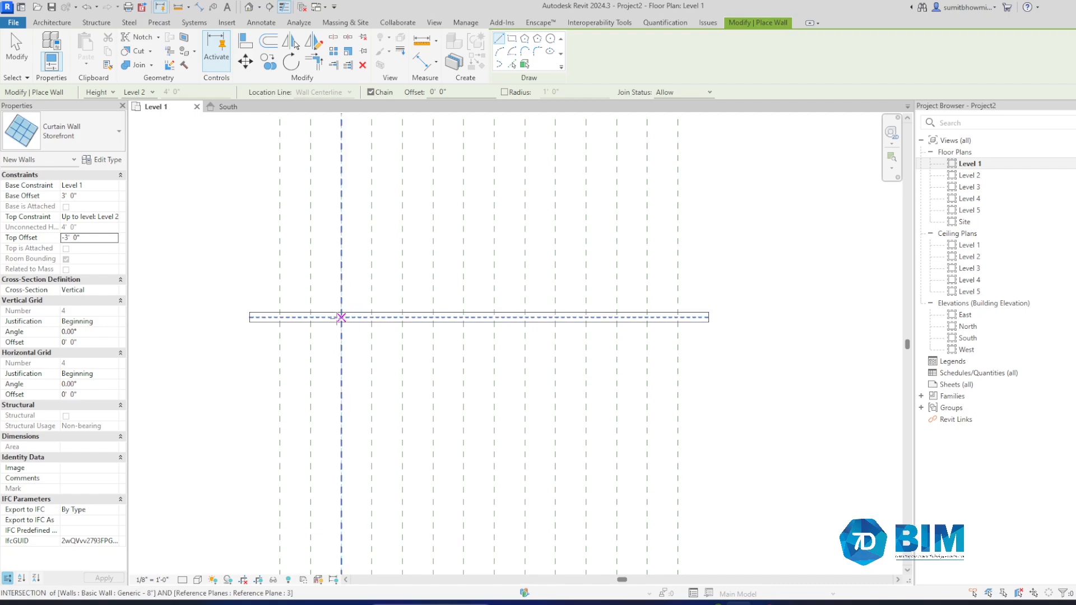
{"action": "left_click", "coordinate": [311, 317]}
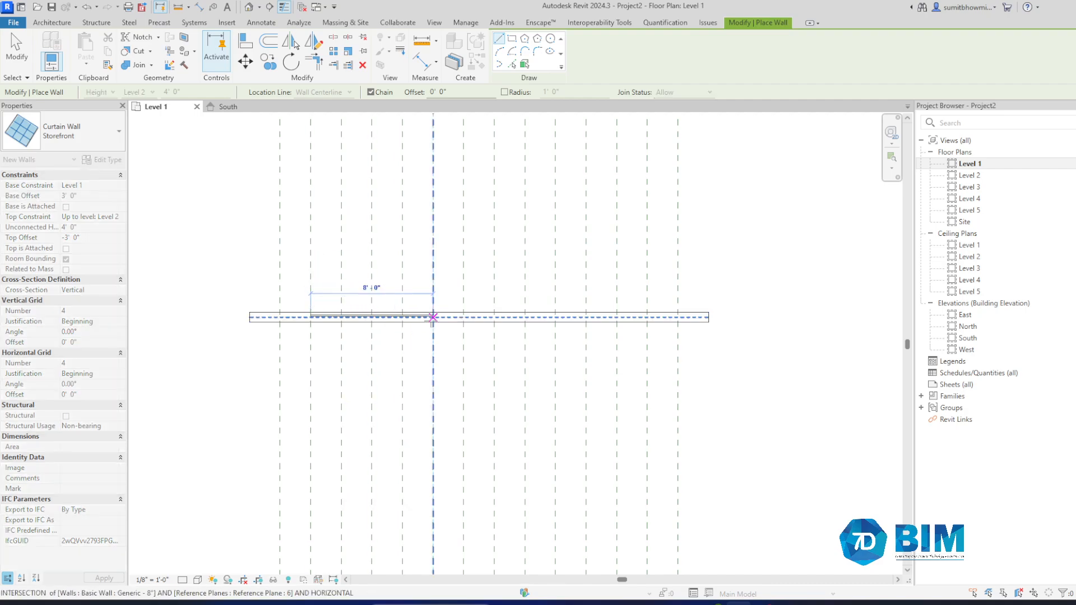
{"action": "left_click", "coordinate": [432, 317]}
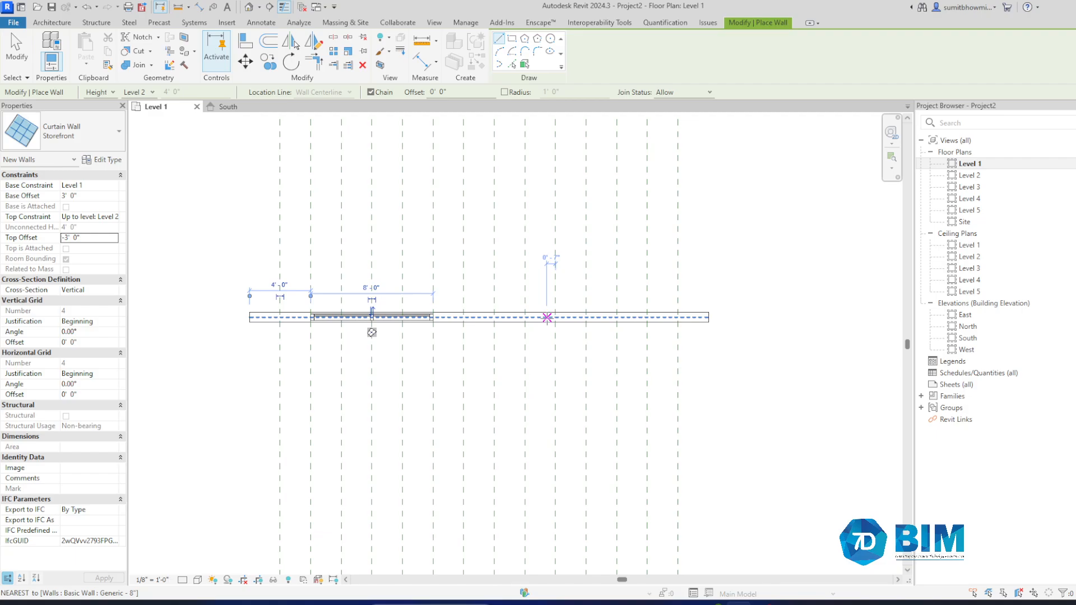
{"action": "left_click", "coordinate": [525, 317]}
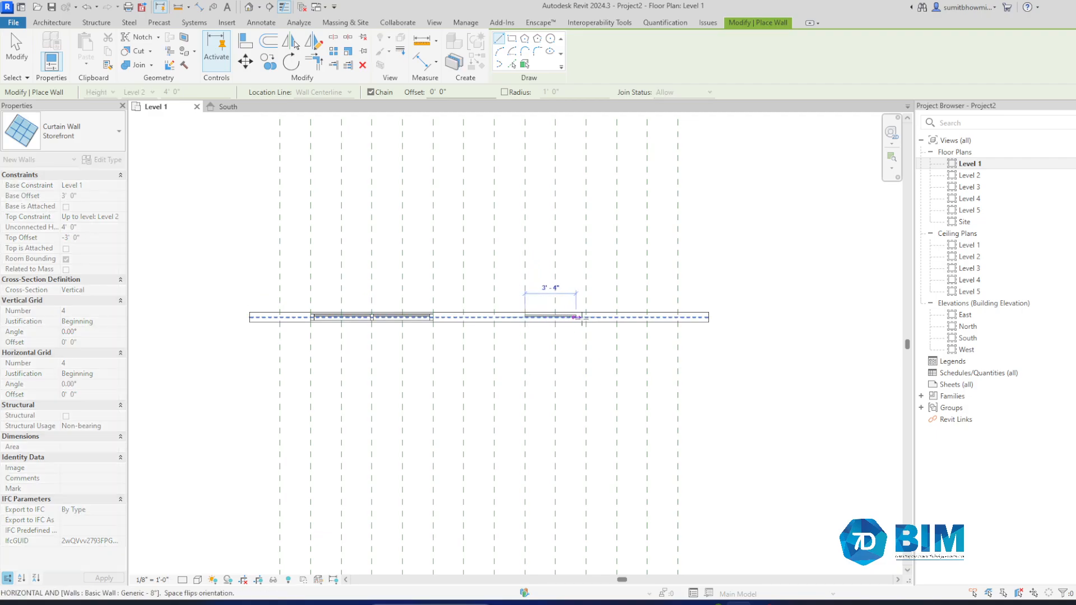
{"action": "left_click", "coordinate": [647, 317]}
{"action": "key", "text": "Escape"}
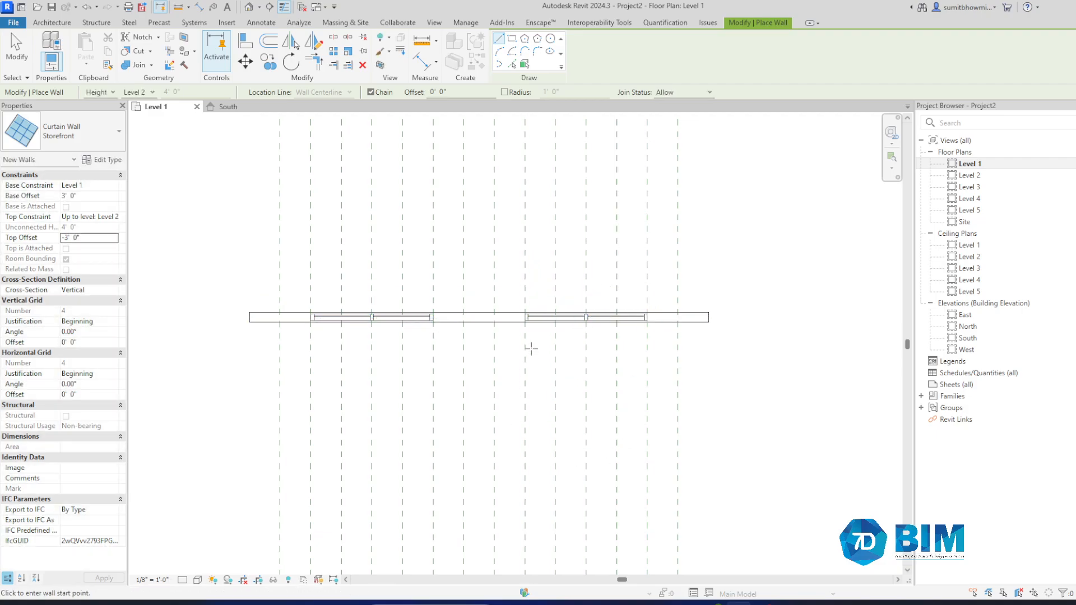
Open the default 3D view and display the wall in the Realistic visual style with shadows on.
{"action": "left_click", "coordinate": [248, 7]}
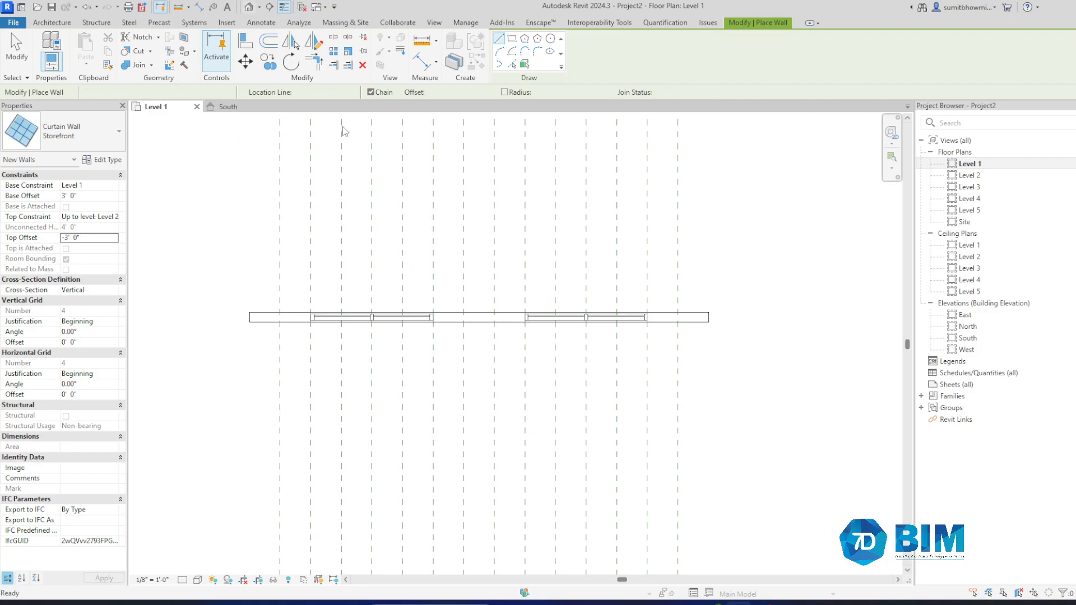
{"action": "scroll", "coordinate": [405, 427], "scroll_direction": "up", "scroll_amount": 2}
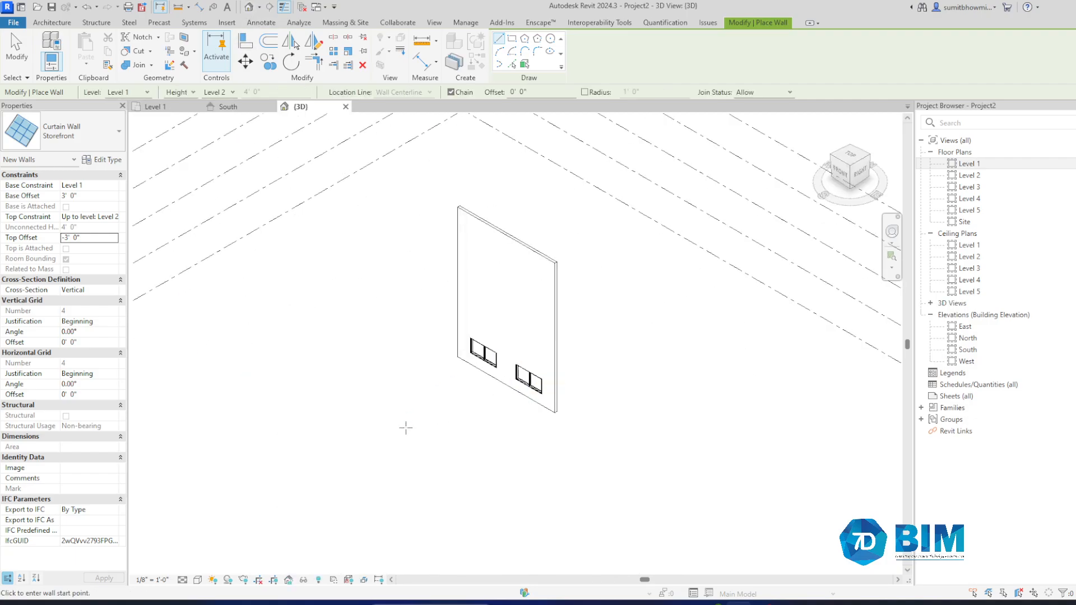
{"action": "left_click", "coordinate": [198, 580]}
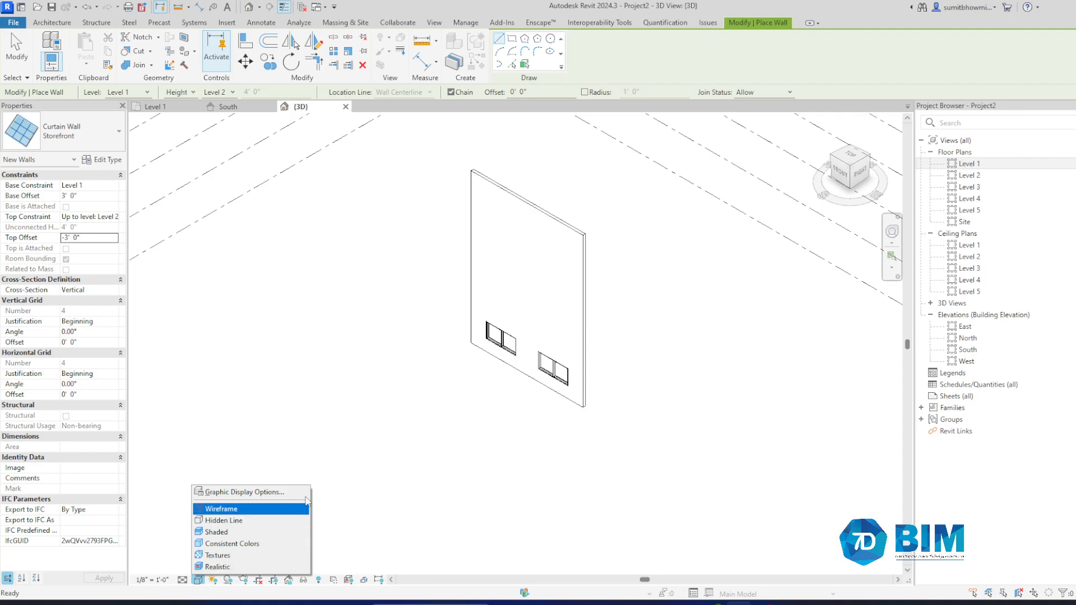
{"action": "left_click", "coordinate": [234, 567]}
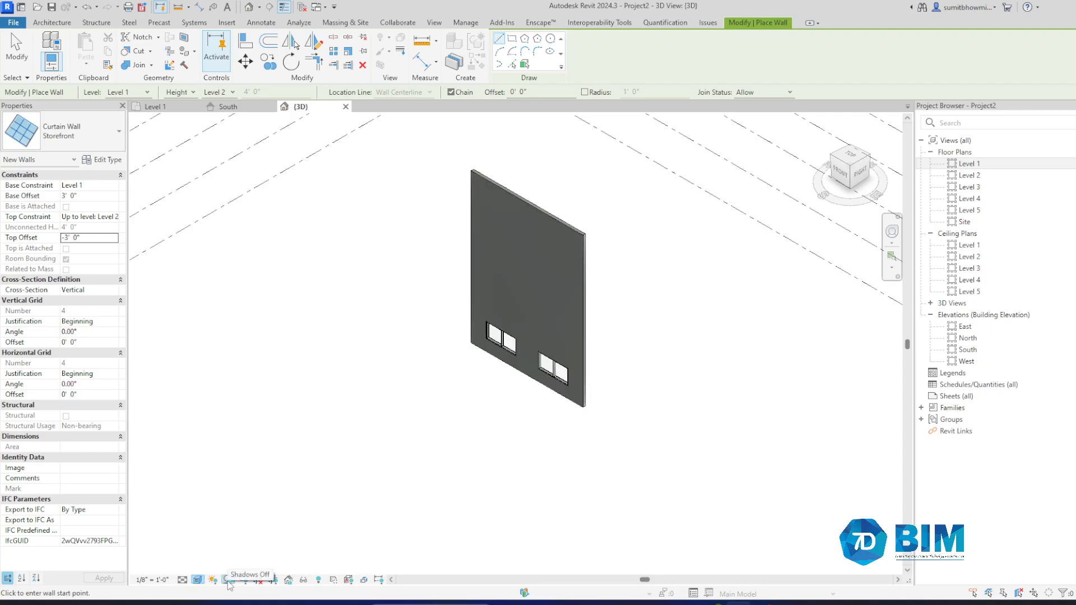
{"action": "left_click", "coordinate": [227, 580]}
{"action": "scroll", "coordinate": [519, 257], "scroll_direction": "up", "scroll_amount": 3}
{"action": "key", "text": "Escape"}
{"action": "key", "text": "Escape"}
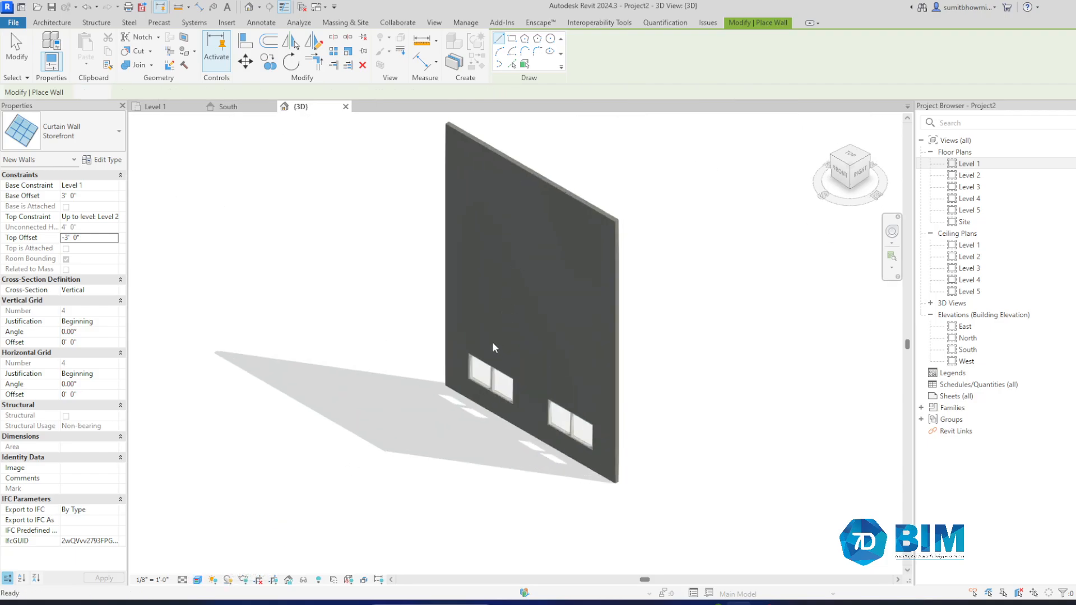
Copy both storefront windows and paste them aligned to Level 2, Level 3 and Level 4.
{"action": "left_click", "coordinate": [470, 376]}
{"action": "left_click", "coordinate": [567, 432], "text": "ctrl"}
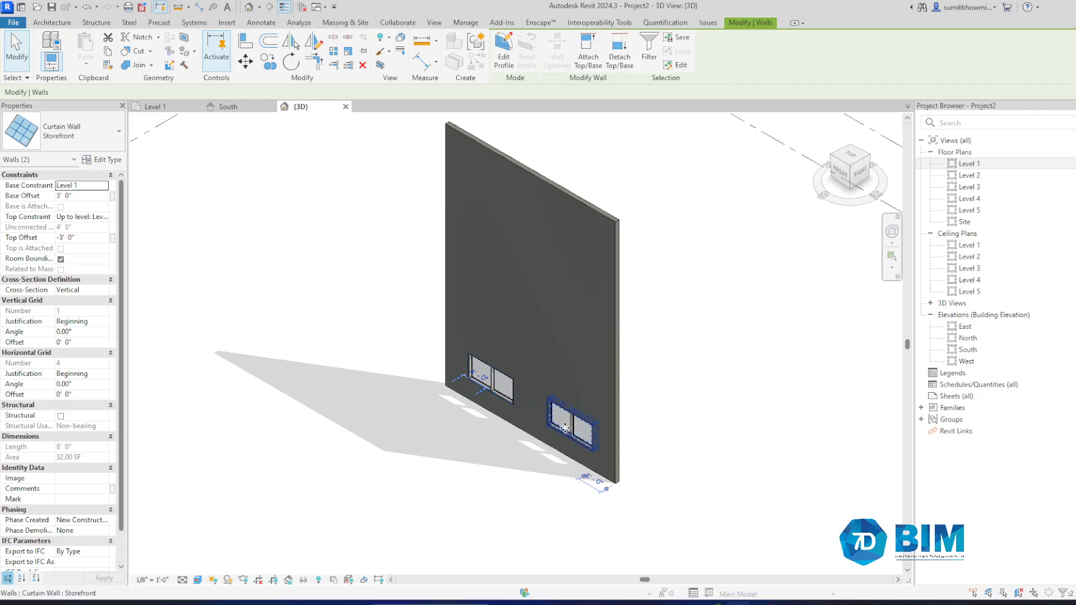
{"action": "left_click", "coordinate": [108, 51]}
{"action": "left_click", "coordinate": [92, 66]}
{"action": "left_click", "coordinate": [105, 104]}
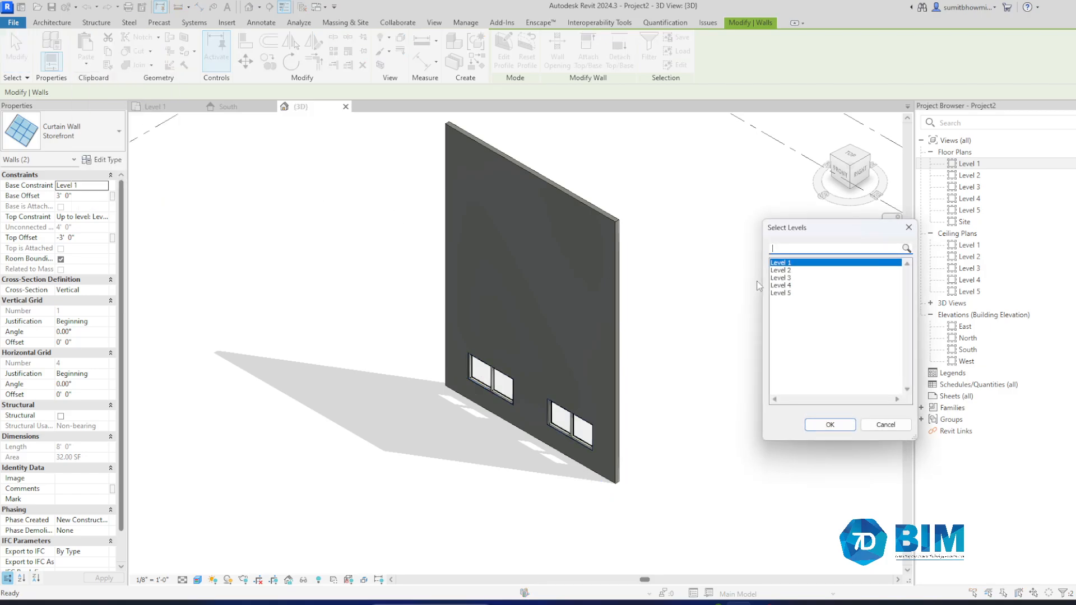
{"action": "left_click", "coordinate": [795, 270]}
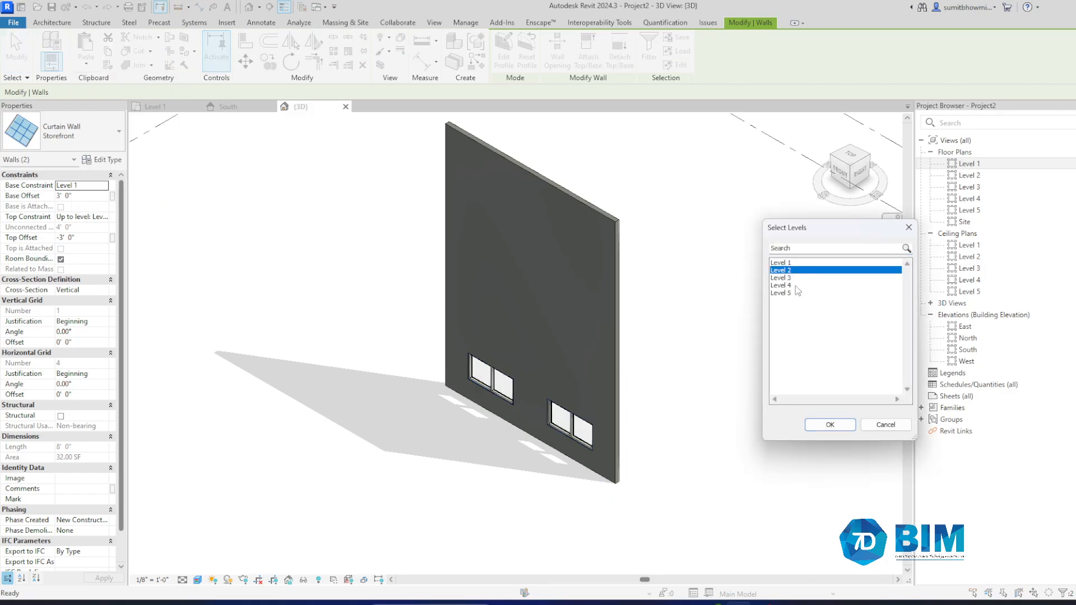
{"action": "left_click", "coordinate": [793, 279], "text": "ctrl"}
{"action": "left_click", "coordinate": [792, 287], "text": "ctrl"}
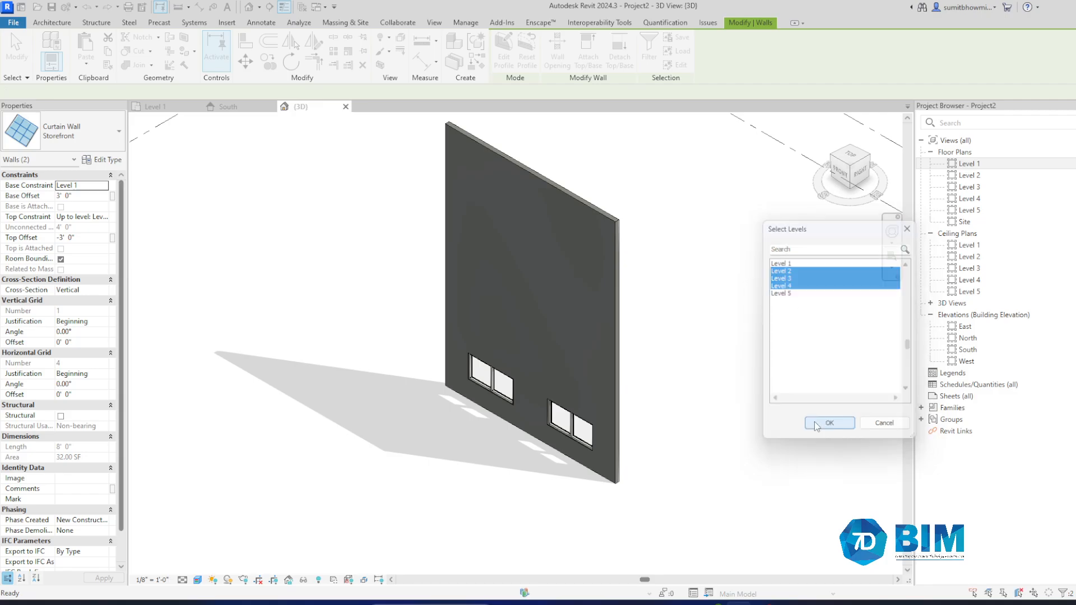
{"action": "left_click", "coordinate": [841, 428]}
{"action": "left_click", "coordinate": [691, 327]}
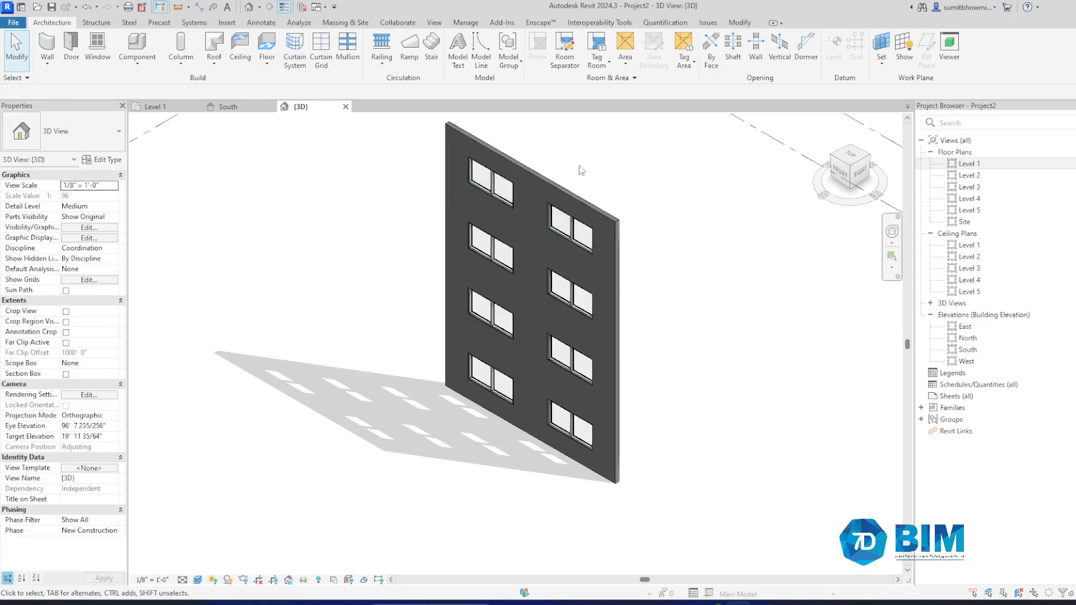
Set the work plane by picking the front face of the Generic - 8" wall.
{"action": "scroll", "coordinate": [539, 162], "scroll_direction": "up", "scroll_amount": 2}
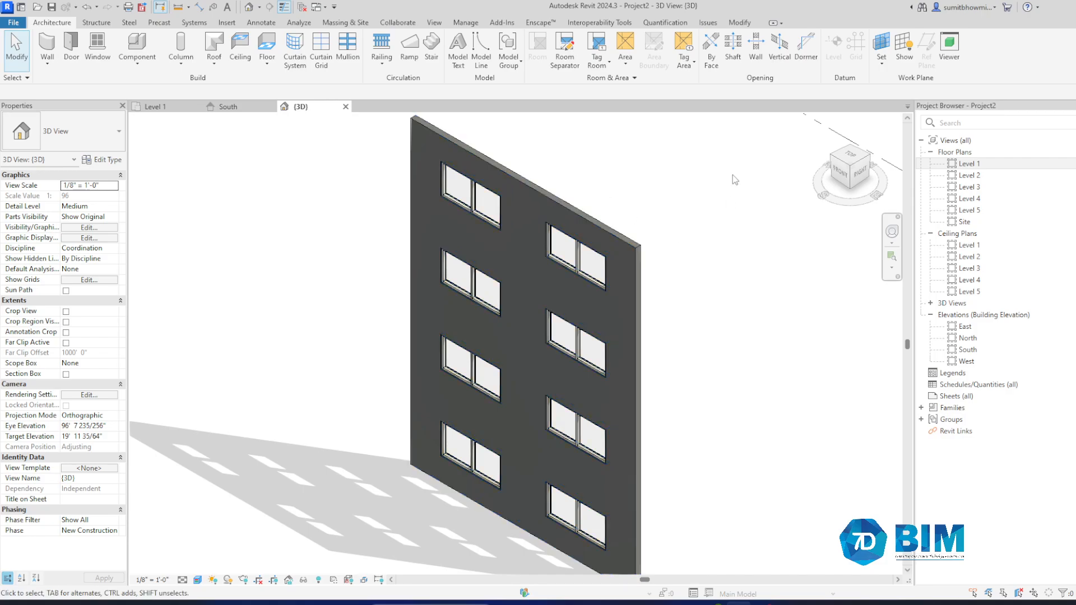
{"action": "left_click", "coordinate": [889, 49]}
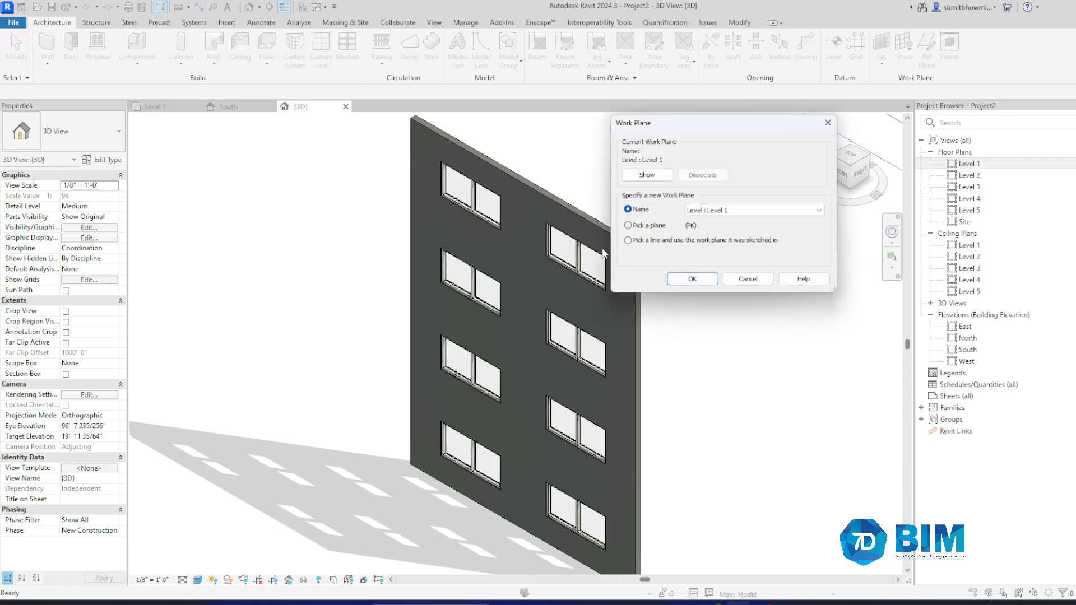
{"action": "left_click", "coordinate": [684, 278]}
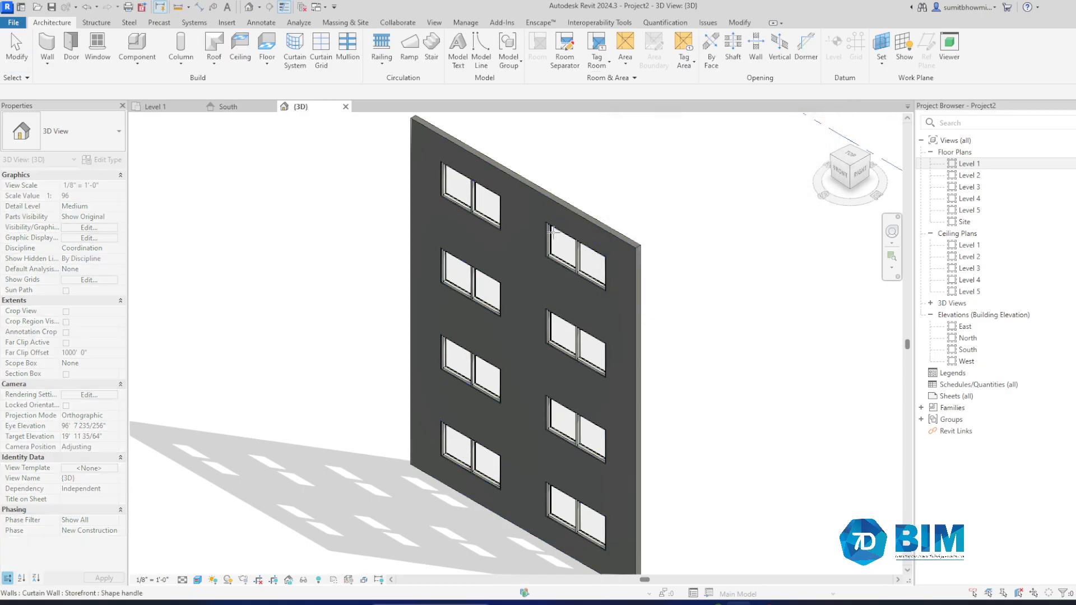
{"action": "left_click", "coordinate": [530, 190]}
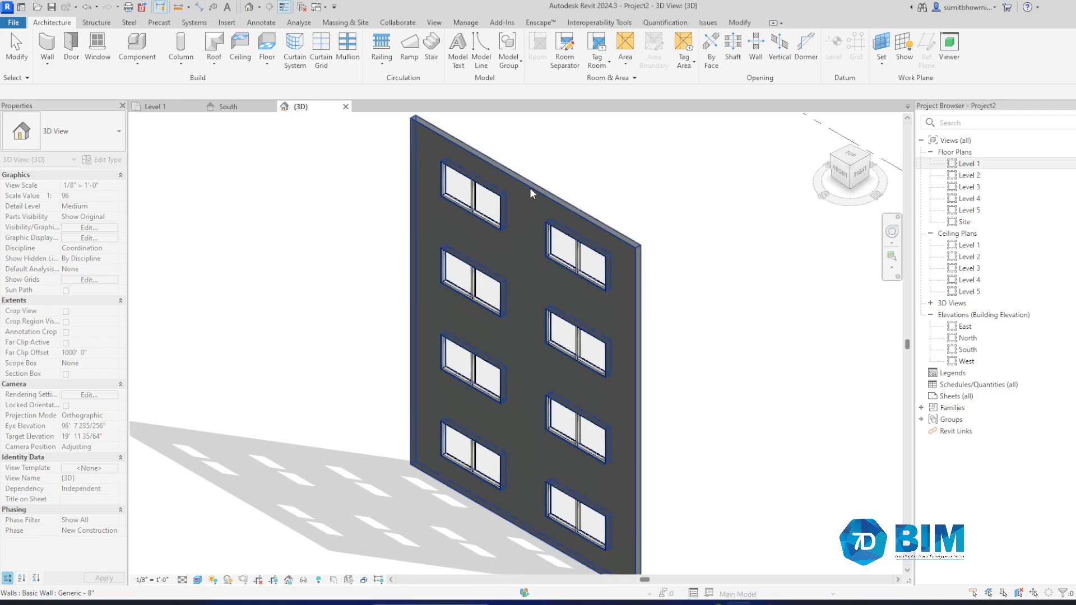
Open the South elevation and create parts from the Generic - 8" wall.
{"action": "double_click", "coordinate": [982, 348]}
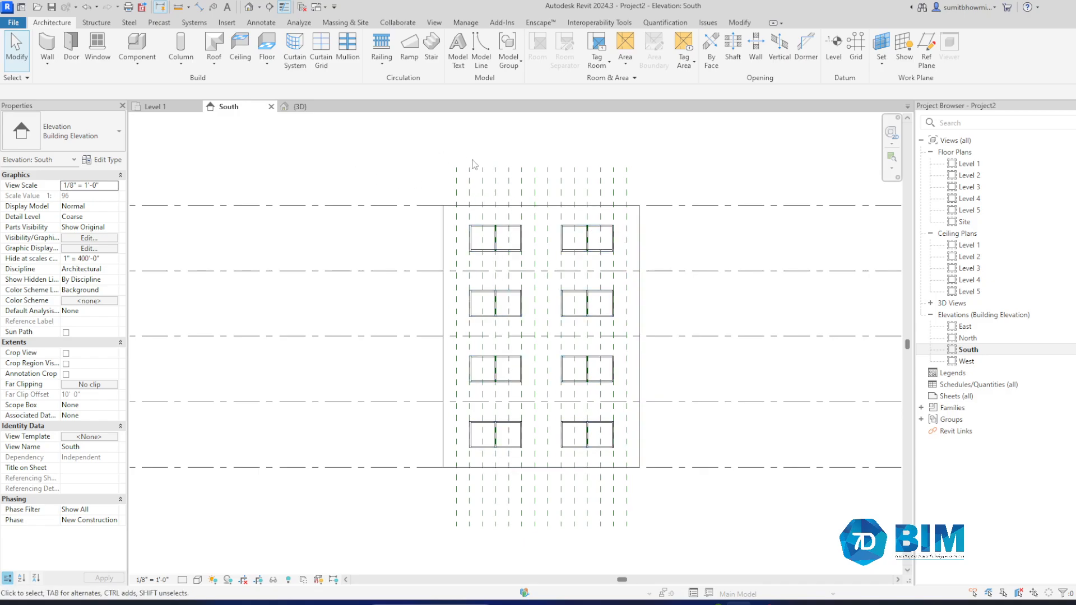
{"action": "left_click", "coordinate": [446, 211]}
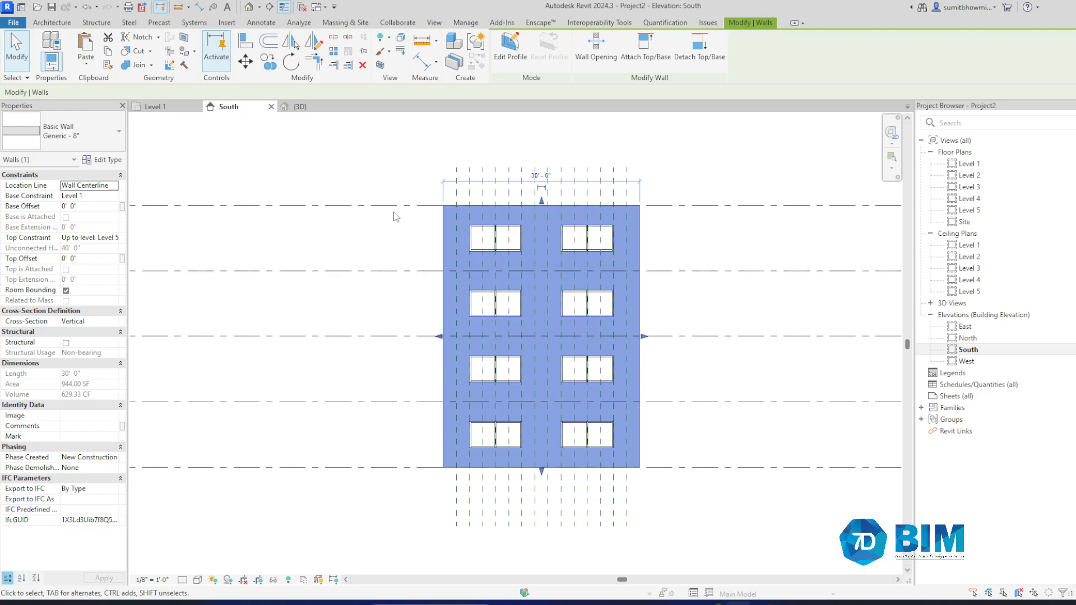
{"action": "scroll", "coordinate": [509, 244], "scroll_direction": "down", "scroll_amount": 1}
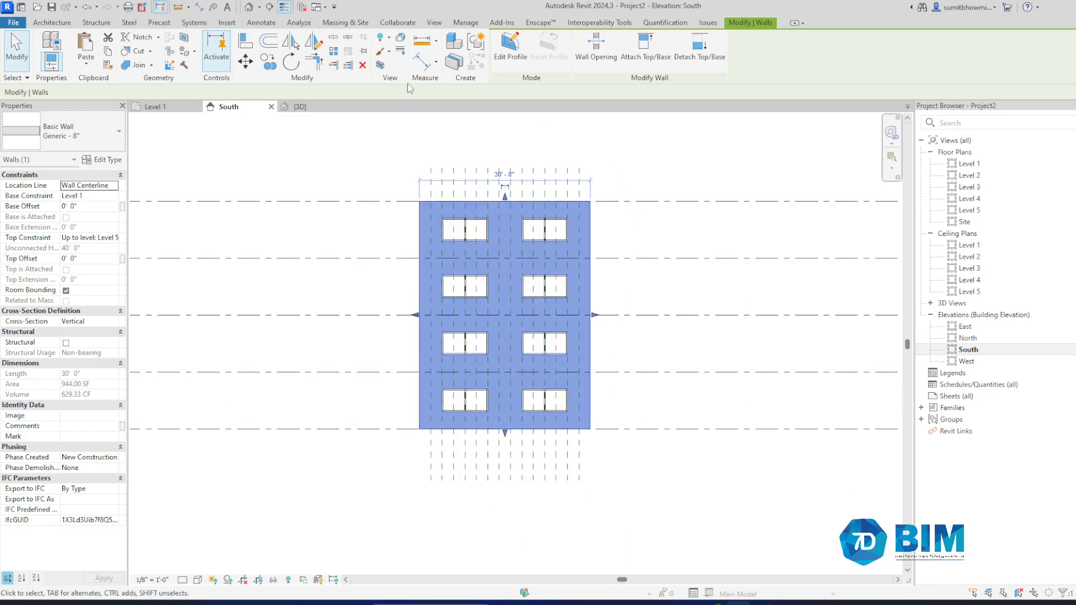
{"action": "left_click", "coordinate": [452, 59]}
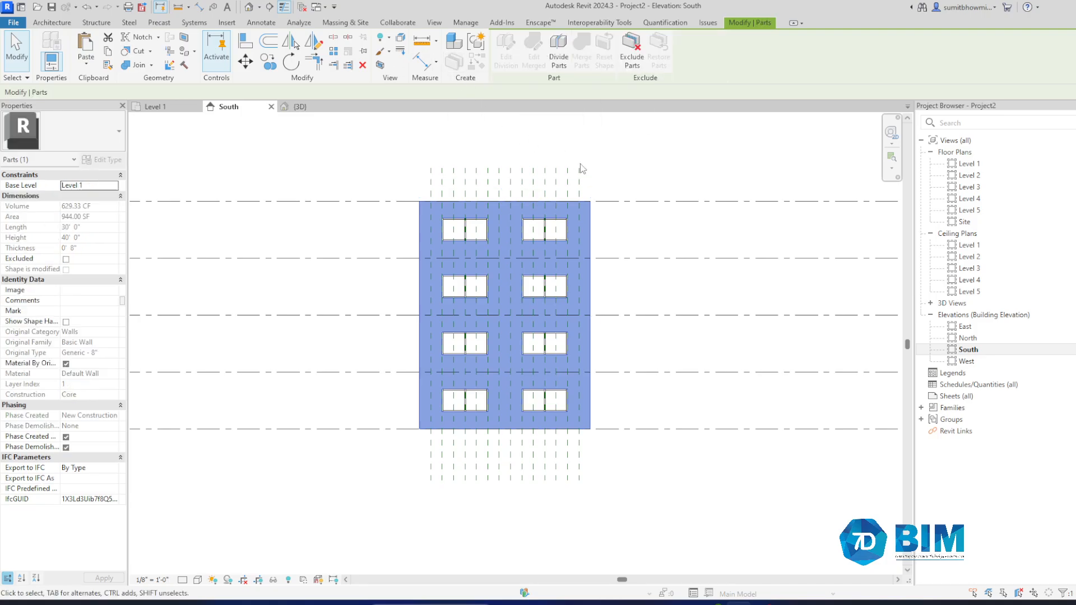
Start dividing the wall part, using a picked plane on the wall part's face as the work plane.
{"action": "left_click", "coordinate": [559, 51]}
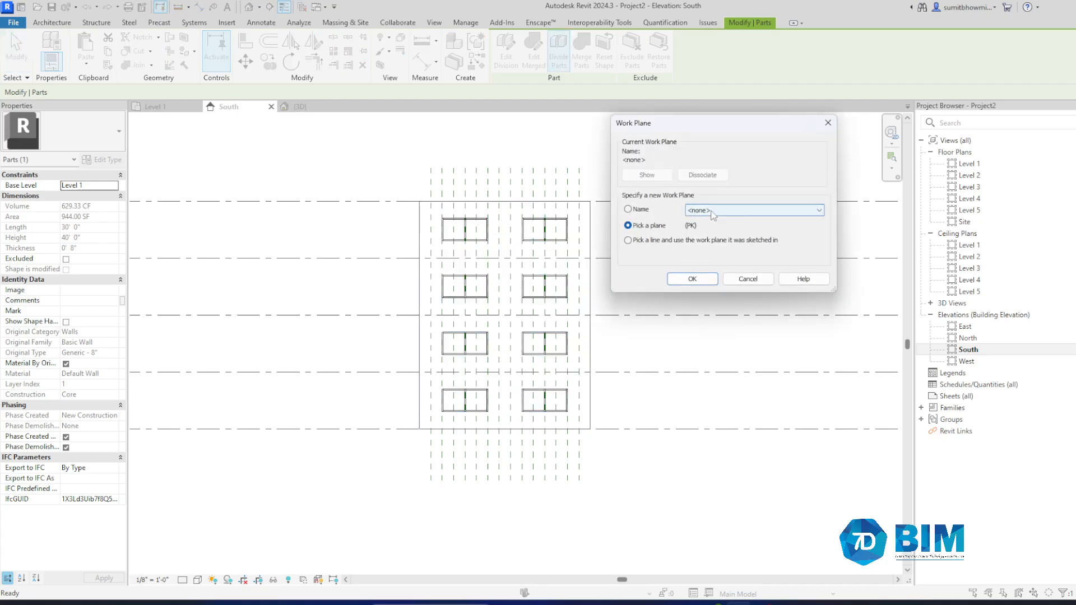
{"action": "left_click", "coordinate": [692, 279]}
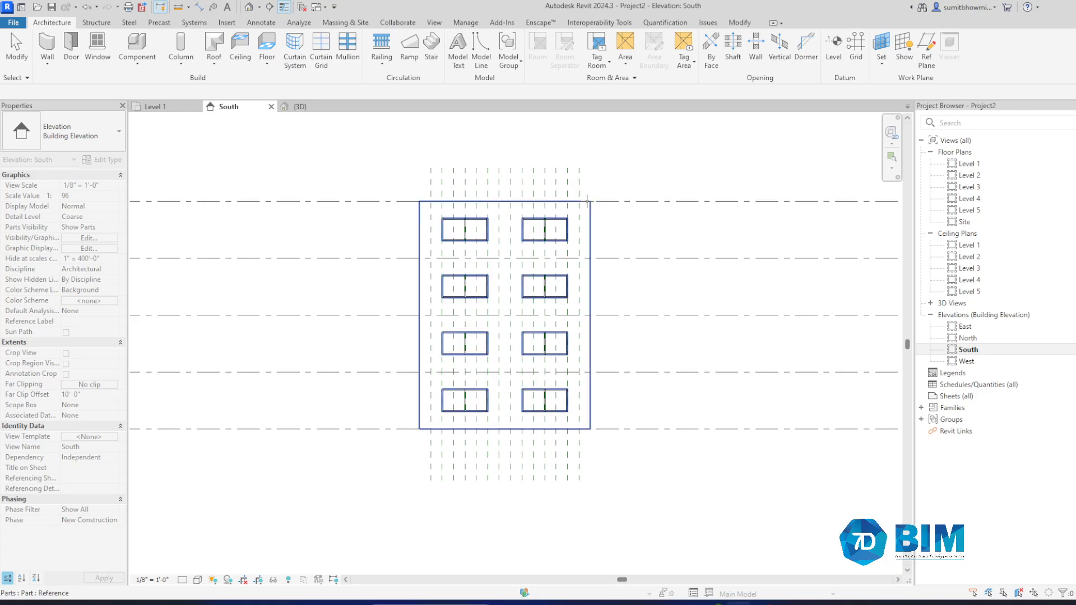
{"action": "left_click", "coordinate": [589, 202]}
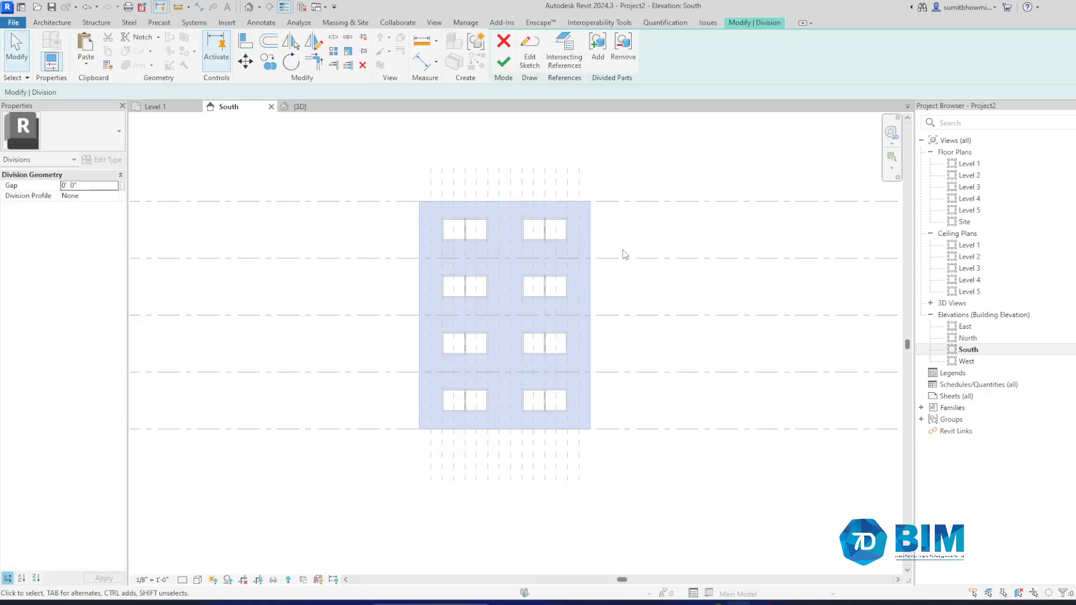
Assign all levels, Level 1 to Level 5, and all reference planes, 1 to 14, as intersecting references for the division.
{"action": "left_click", "coordinate": [565, 58]}
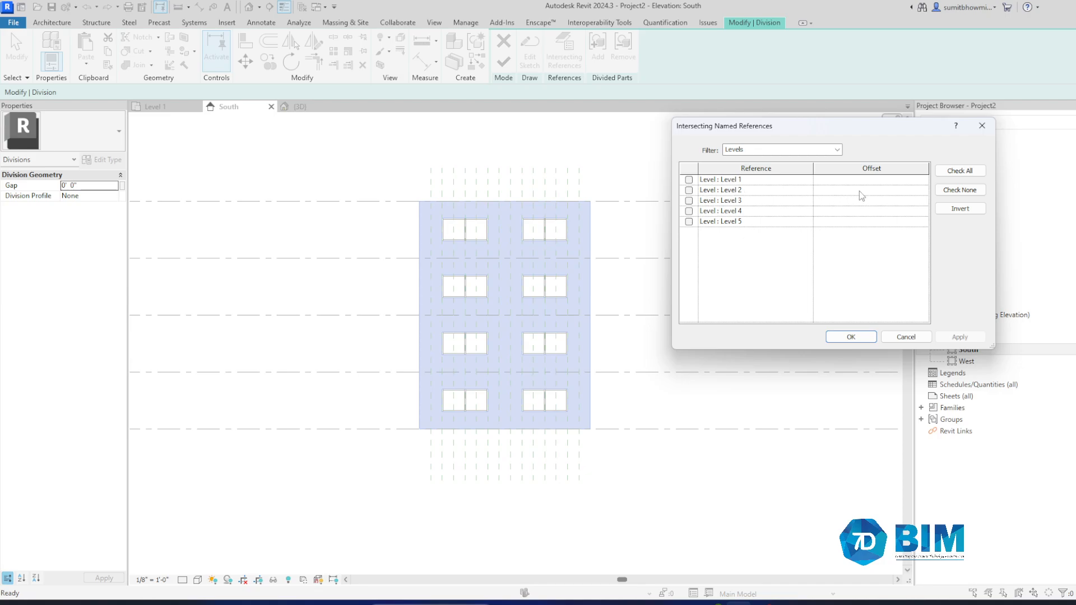
{"action": "left_click", "coordinate": [944, 175]}
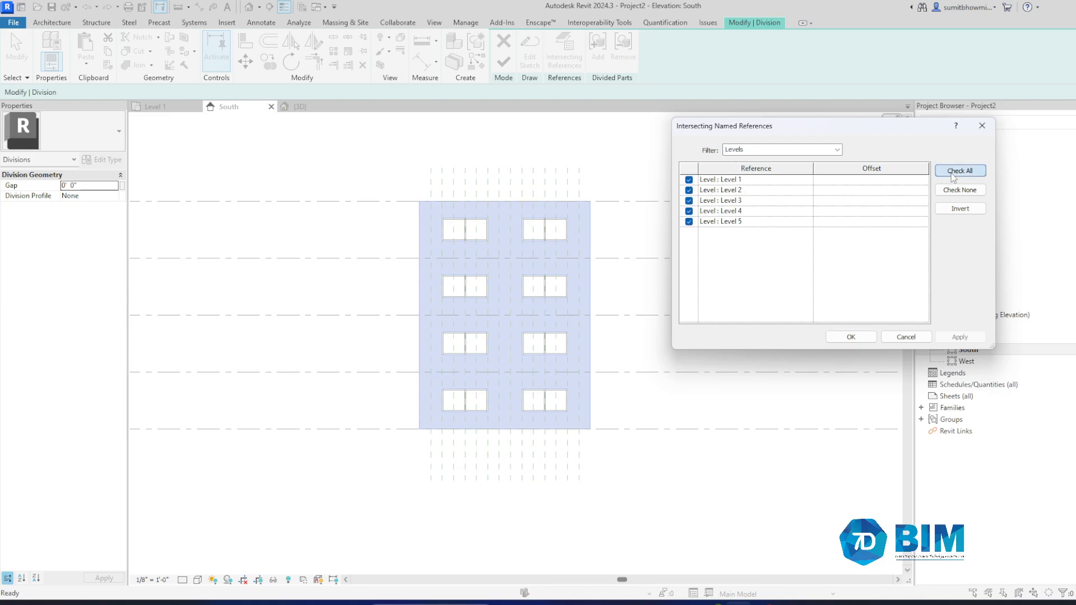
{"action": "left_click", "coordinate": [837, 149]}
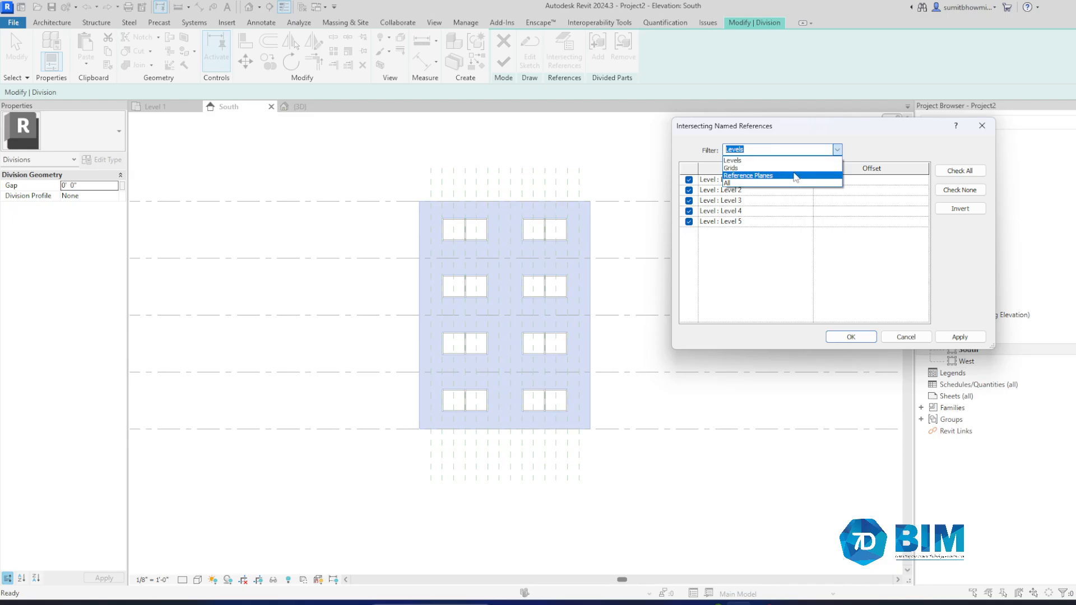
{"action": "left_click", "coordinate": [816, 174]}
{"action": "left_click", "coordinate": [959, 171]}
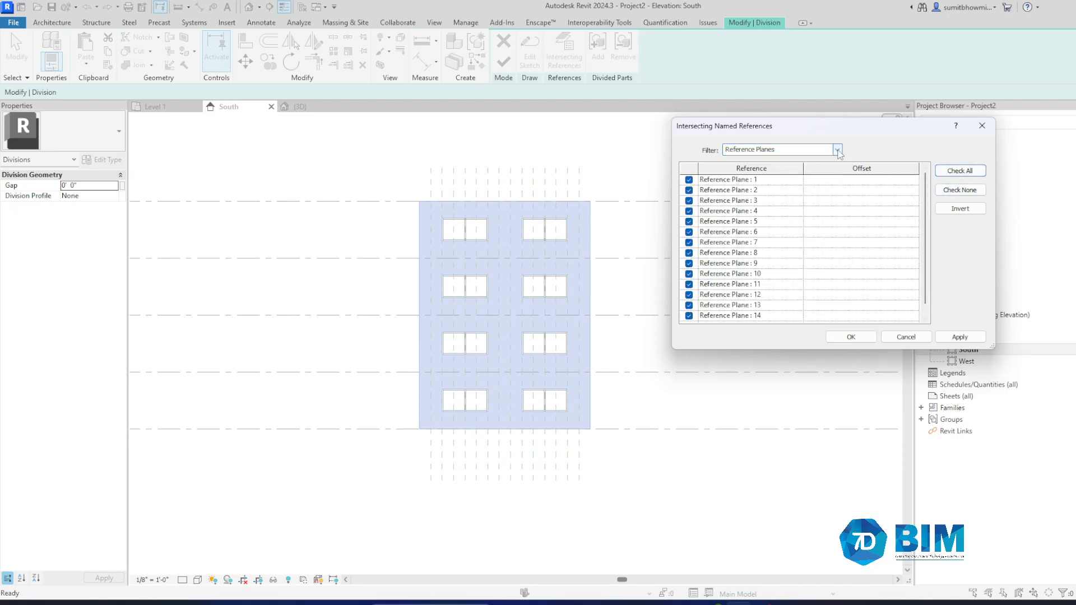
{"action": "left_click", "coordinate": [837, 149]}
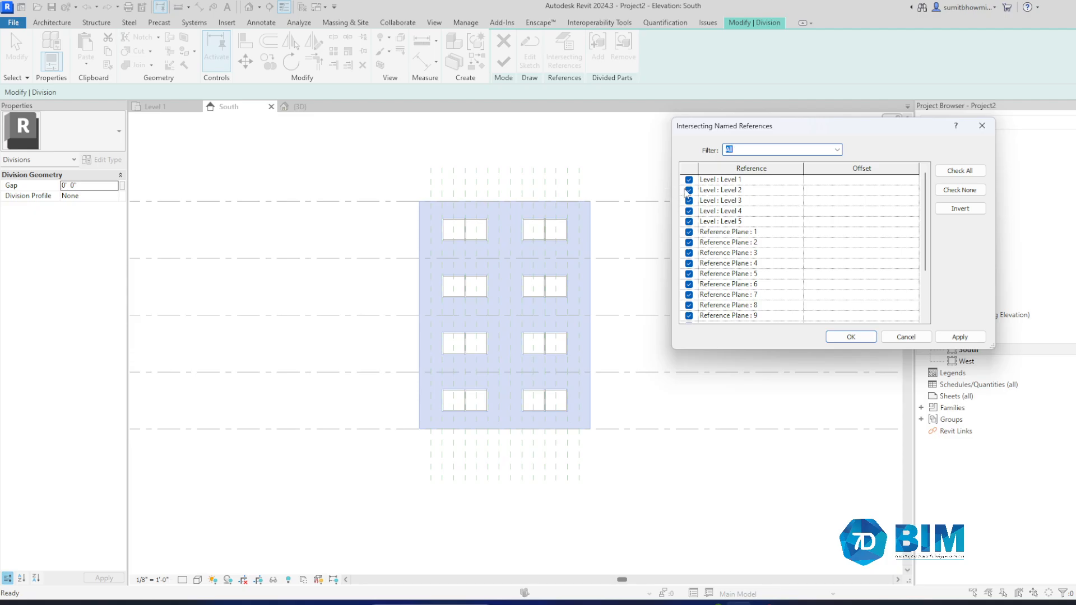
{"action": "scroll", "coordinate": [687, 192], "scroll_direction": "down", "scroll_amount": 2}
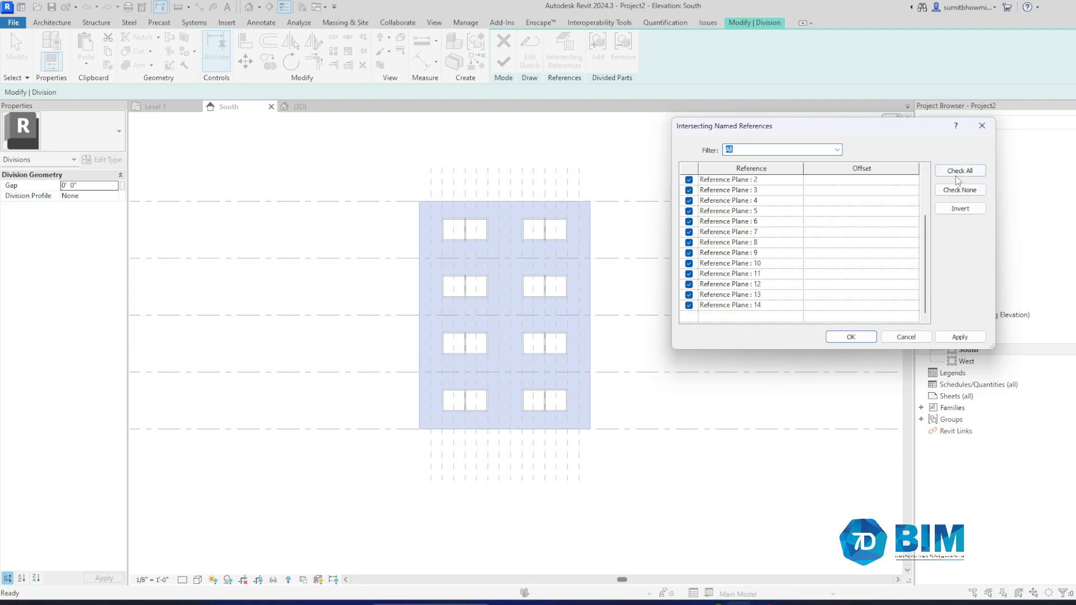
{"action": "left_click", "coordinate": [958, 191]}
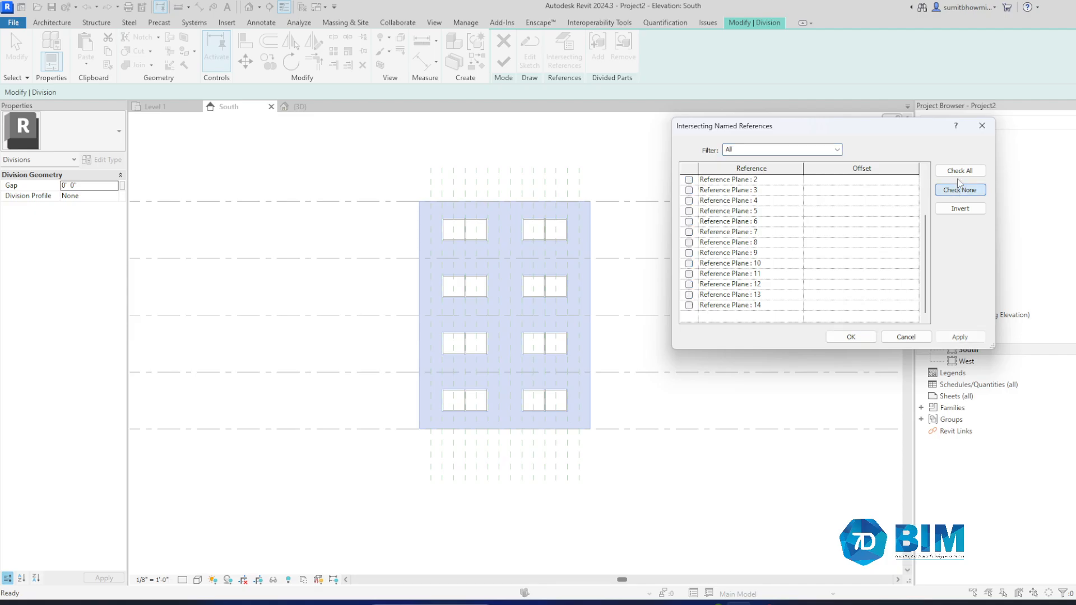
{"action": "left_click", "coordinate": [959, 171]}
{"action": "left_click", "coordinate": [955, 337]}
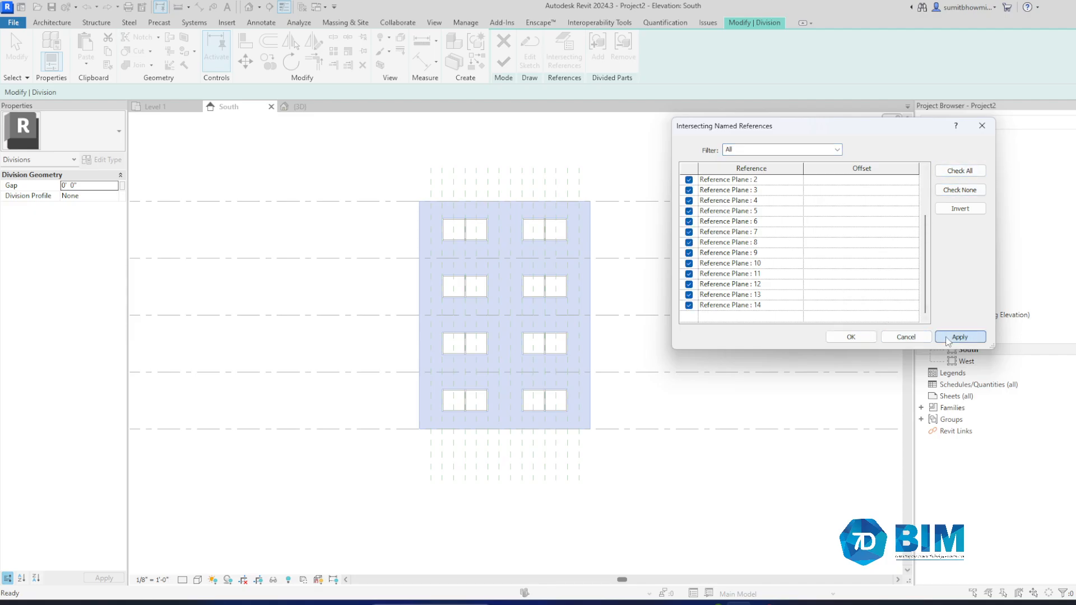
{"action": "left_click", "coordinate": [851, 337]}
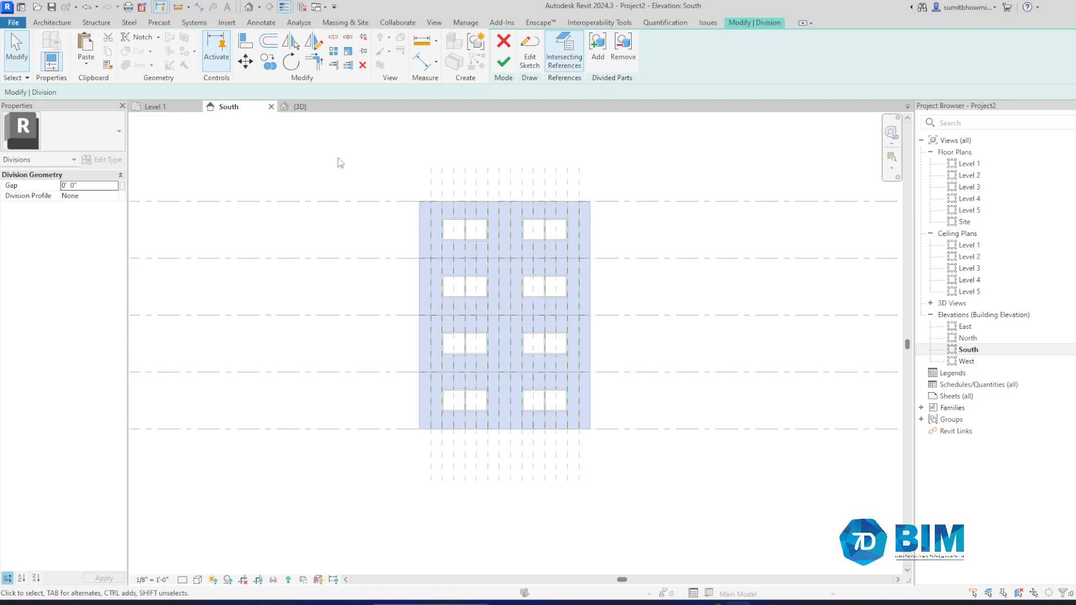
Open the default 3D view to inspect the division lines on the wall's front face.
{"action": "left_click", "coordinate": [249, 10]}
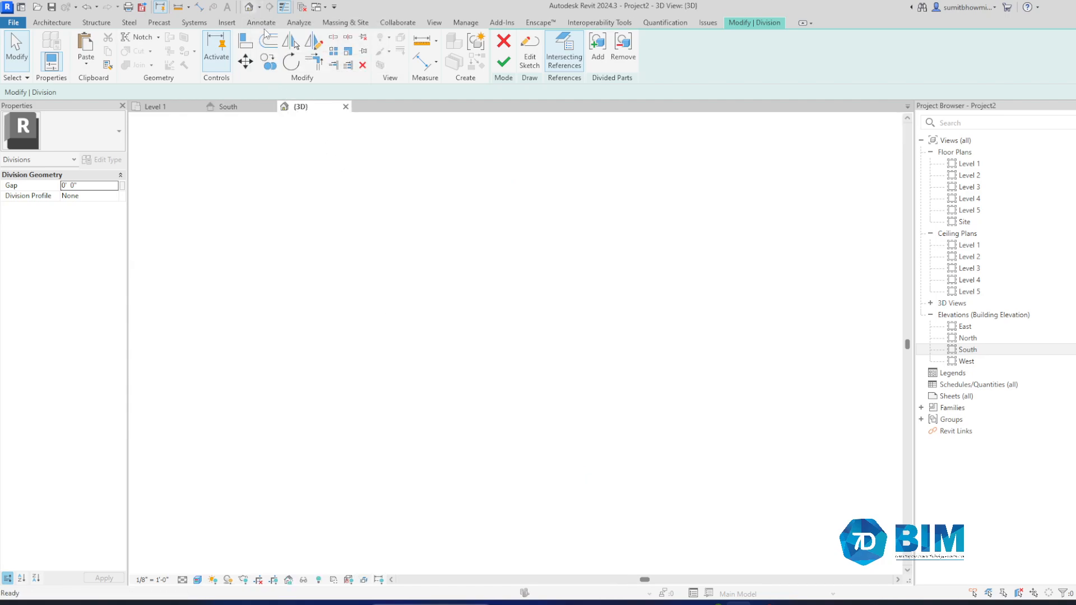
{"action": "scroll", "coordinate": [498, 171], "scroll_direction": "up", "scroll_amount": 5}
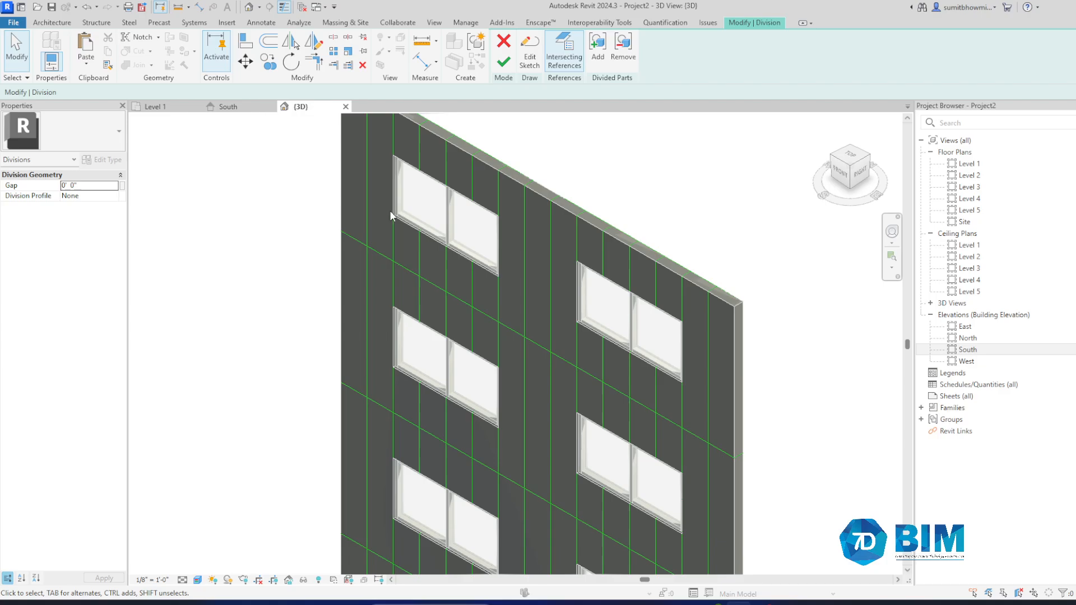
{"action": "scroll", "coordinate": [525, 172], "scroll_direction": "up", "scroll_amount": 2}
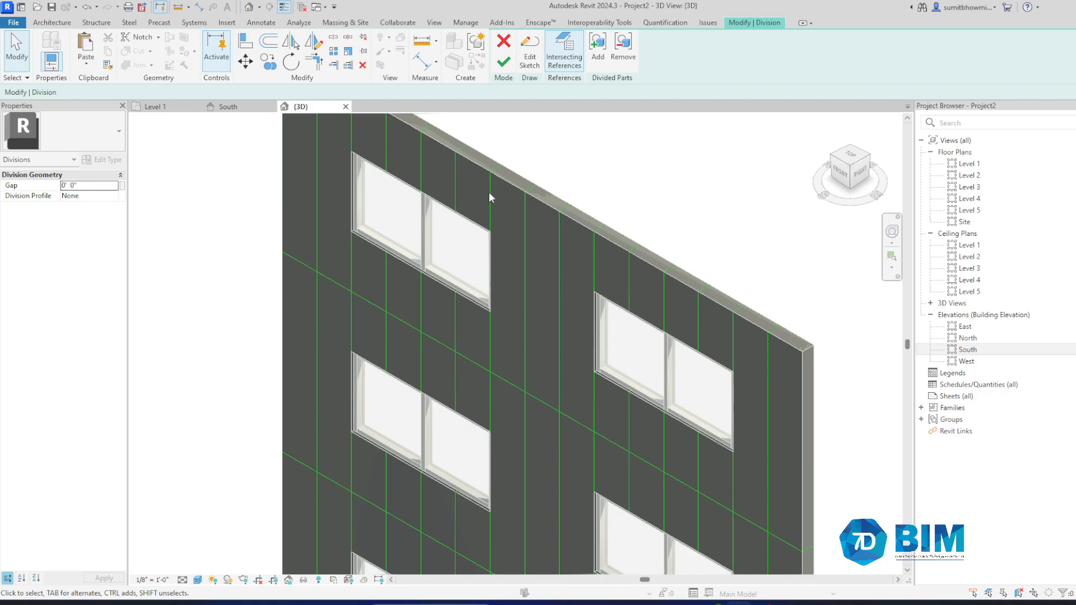
Set the division gap to 1" and examine the joints around the upper windows.
{"action": "left_click", "coordinate": [87, 186]}
{"action": "type", "text": "1\""}
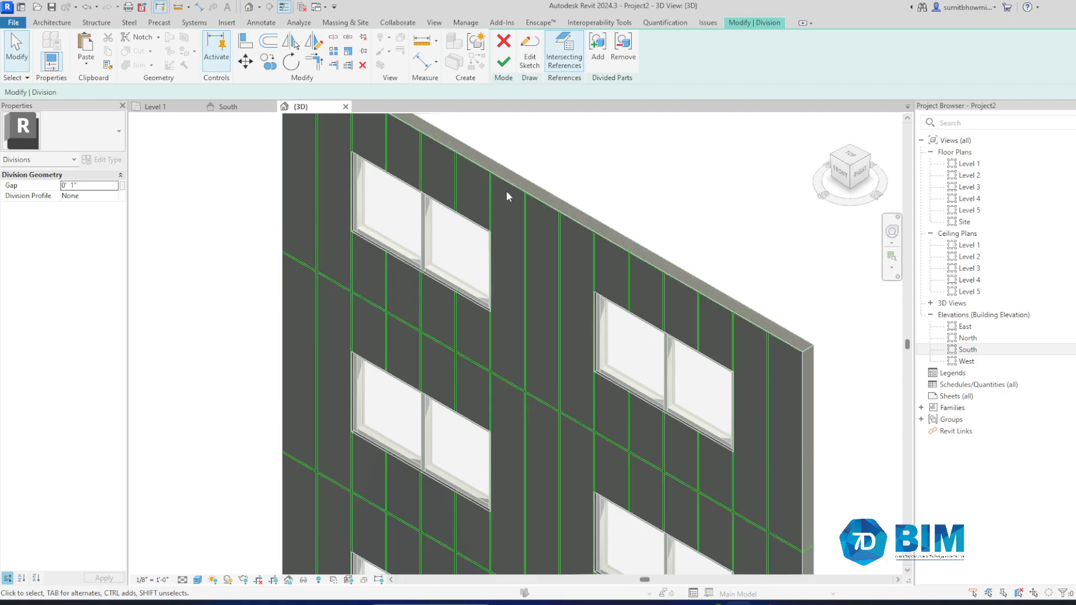
{"action": "scroll", "coordinate": [506, 190], "scroll_direction": "up", "scroll_amount": 5}
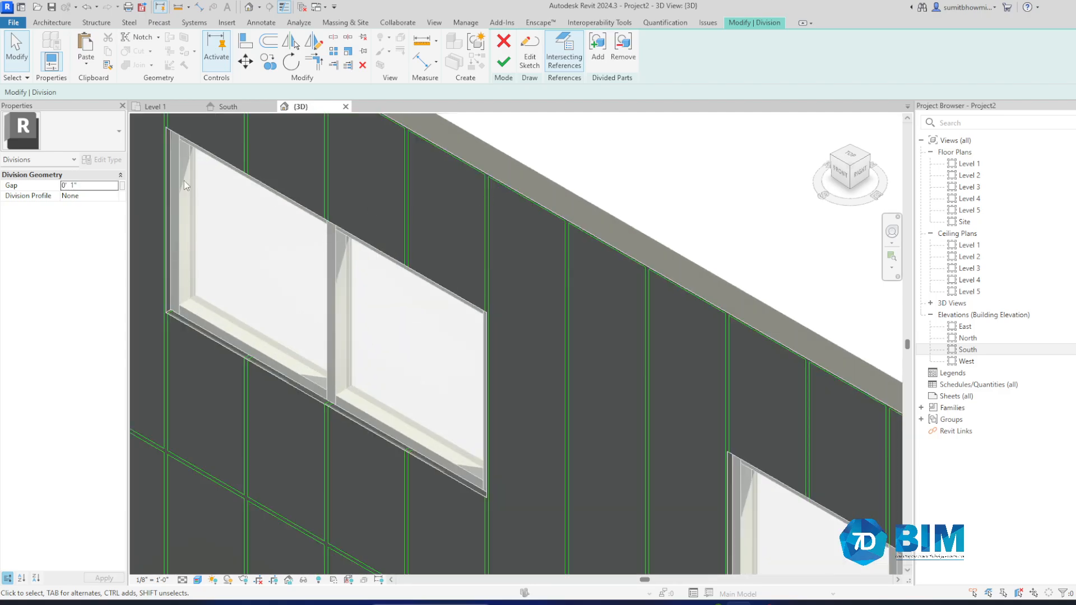
Set the division gap to 0 and the division profile to Angled Step.
{"action": "left_click", "coordinate": [97, 186]}
{"action": "type", "text": "0"}
{"action": "left_click", "coordinate": [113, 196]}
{"action": "left_click", "coordinate": [113, 196]}
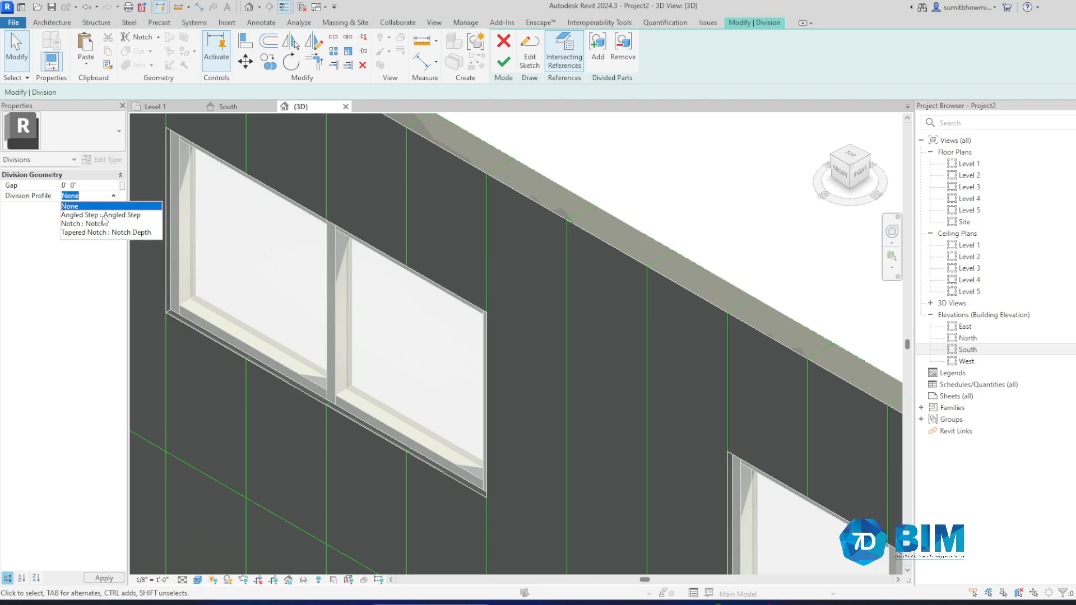
{"action": "left_click", "coordinate": [103, 215]}
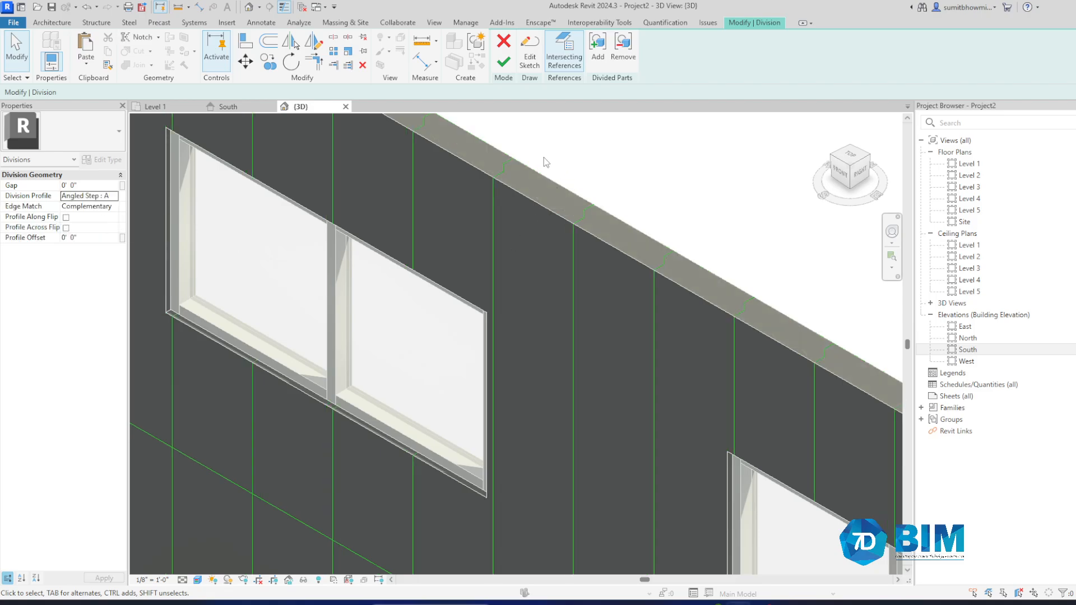
{"action": "scroll", "coordinate": [505, 160], "scroll_direction": "up", "scroll_amount": 2}
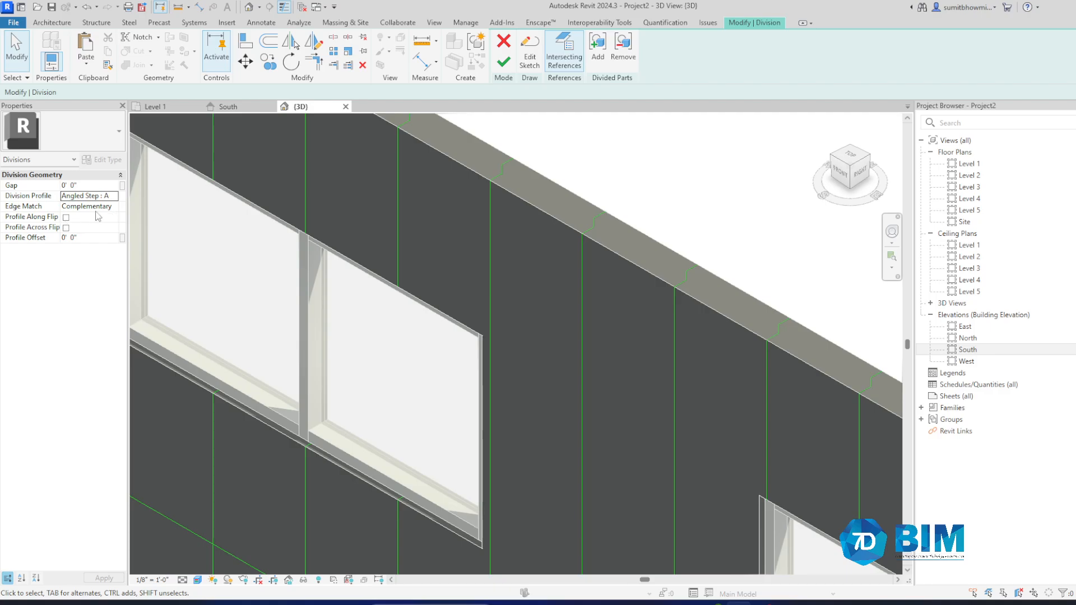
Try the Profile Along Flip and Profile Across Flip options on the Angled Step profile.
{"action": "left_click", "coordinate": [66, 217]}
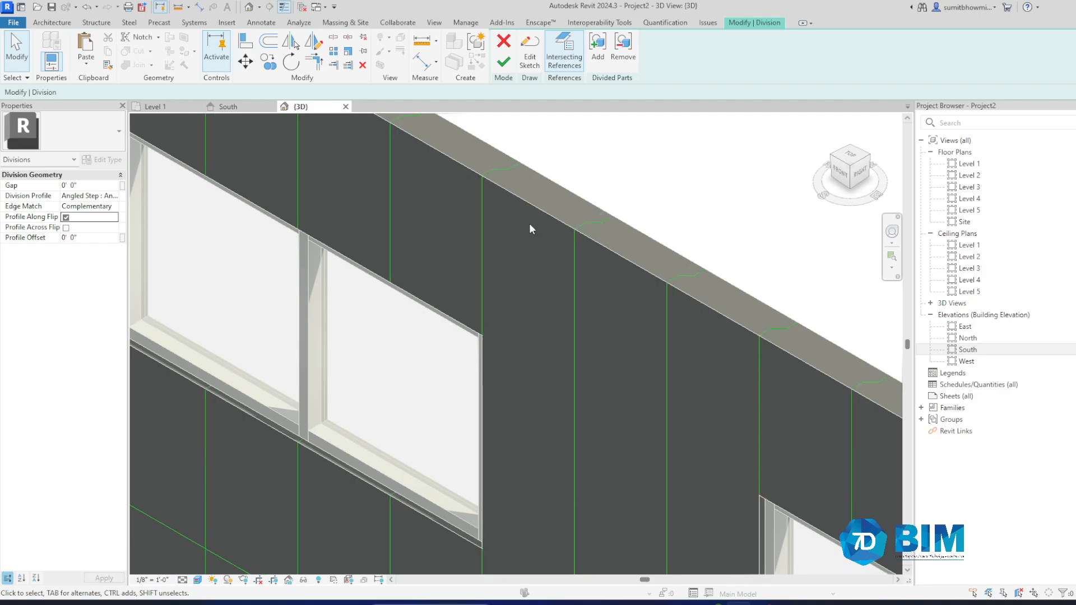
{"action": "left_click", "coordinate": [66, 217]}
{"action": "left_click", "coordinate": [66, 228]}
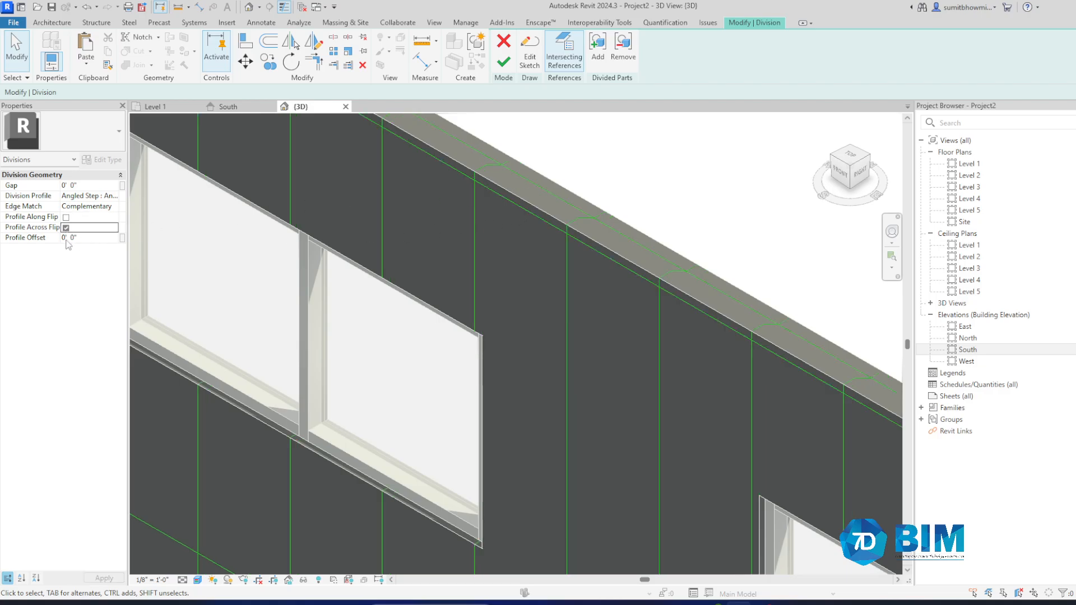
{"action": "left_click", "coordinate": [66, 228]}
Try the Mirrored and Rotated edge match options on the division profile.
{"action": "left_click", "coordinate": [115, 206]}
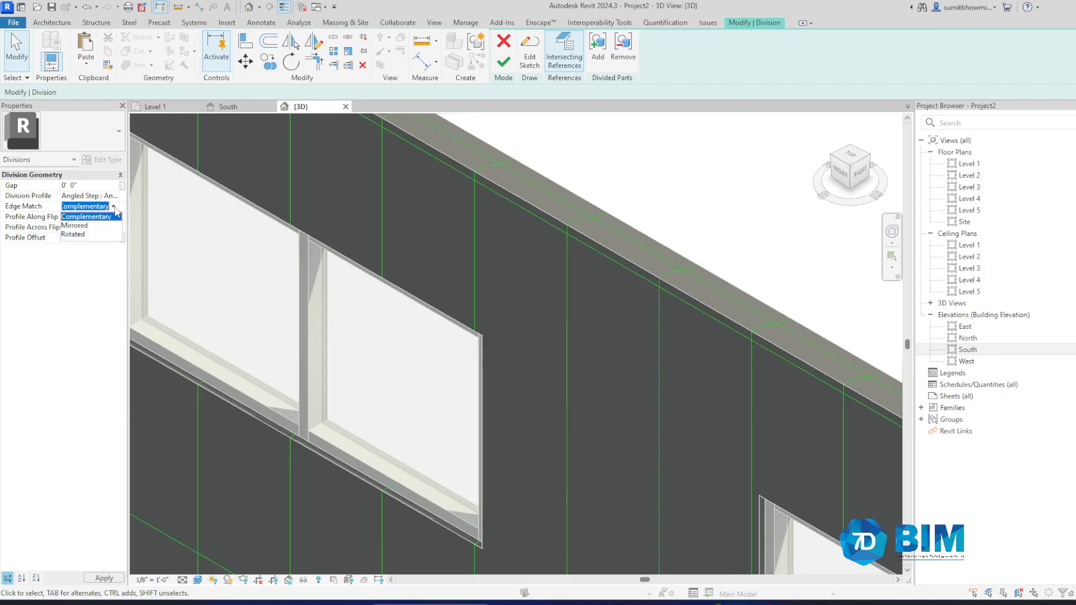
{"action": "left_click", "coordinate": [79, 225]}
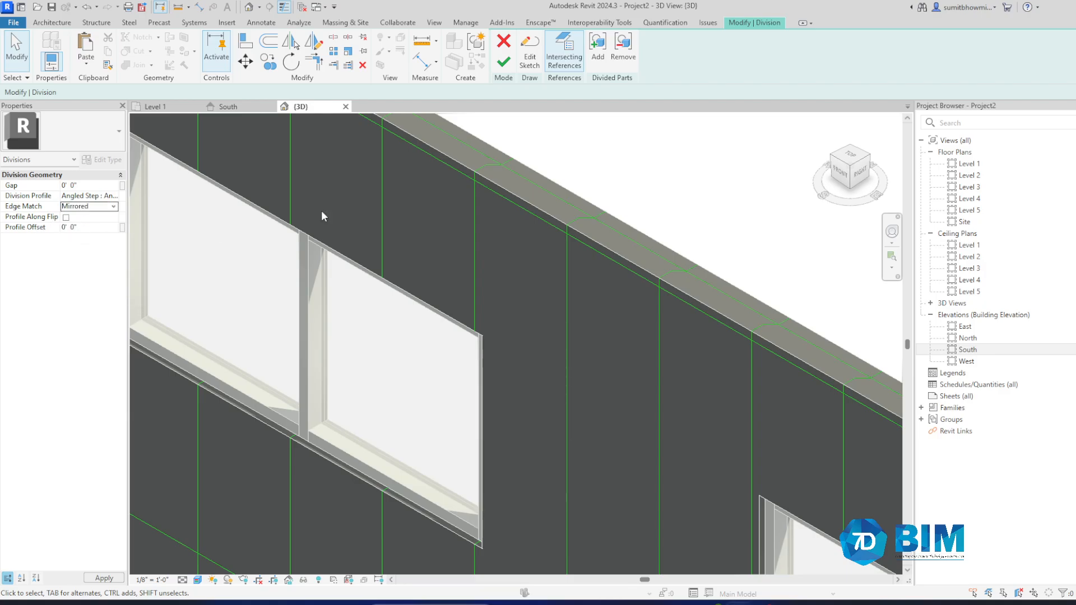
{"action": "left_click", "coordinate": [115, 207]}
{"action": "left_click", "coordinate": [79, 236]}
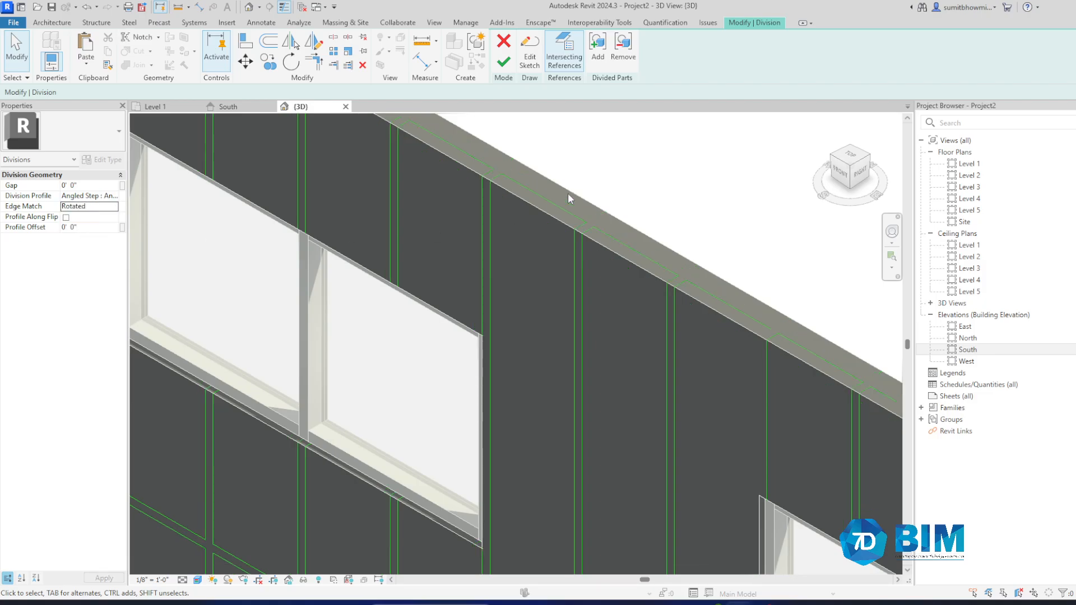
Set the division's edge match to Mirrored and finish the division.
{"action": "left_click", "coordinate": [116, 207]}
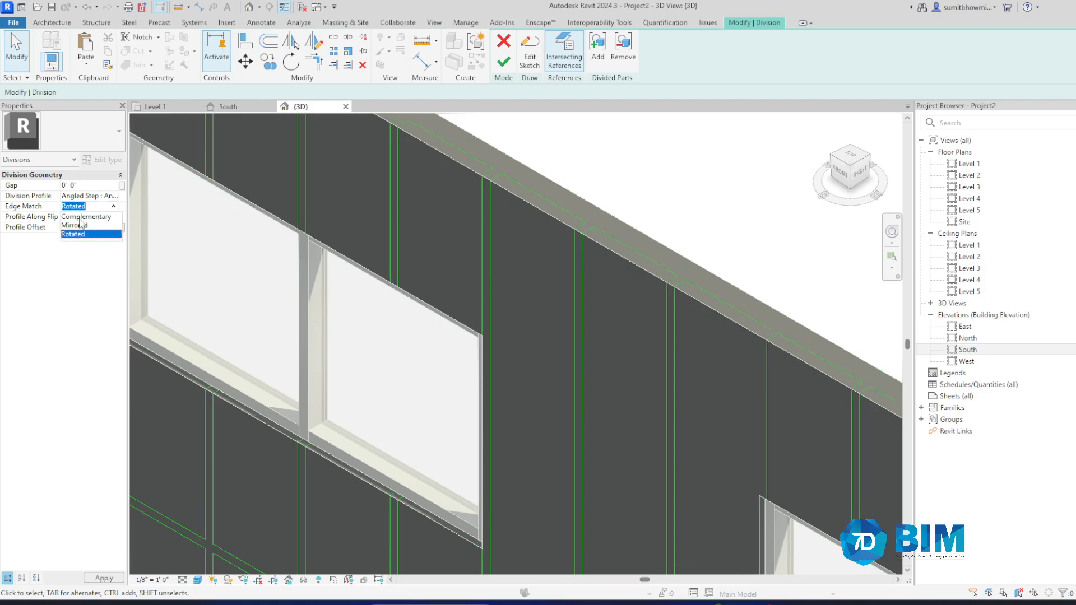
{"action": "left_click", "coordinate": [79, 226]}
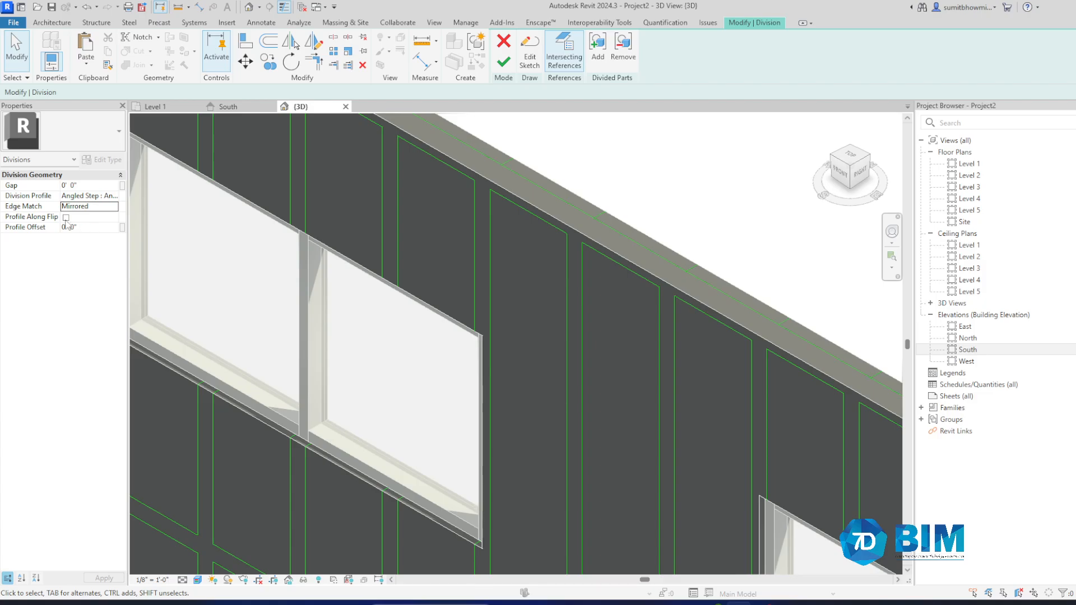
{"action": "left_click", "coordinate": [503, 61]}
Set the 3D view's parts visibility to Show Parts.
{"action": "scroll", "coordinate": [502, 183], "scroll_direction": "down", "scroll_amount": 5}
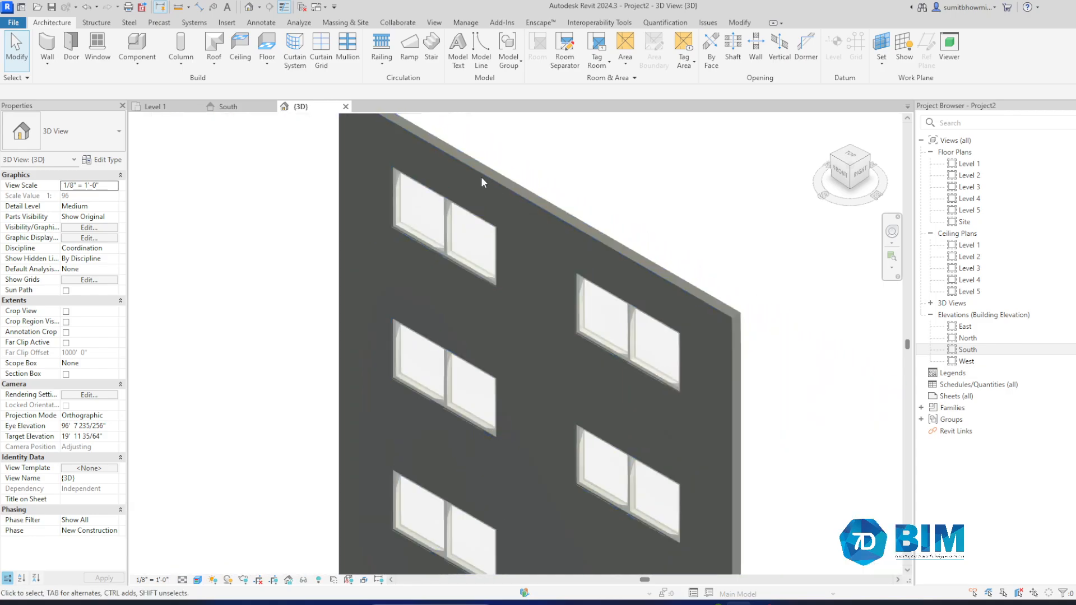
{"action": "left_click", "coordinate": [114, 218]}
{"action": "left_click", "coordinate": [79, 227]}
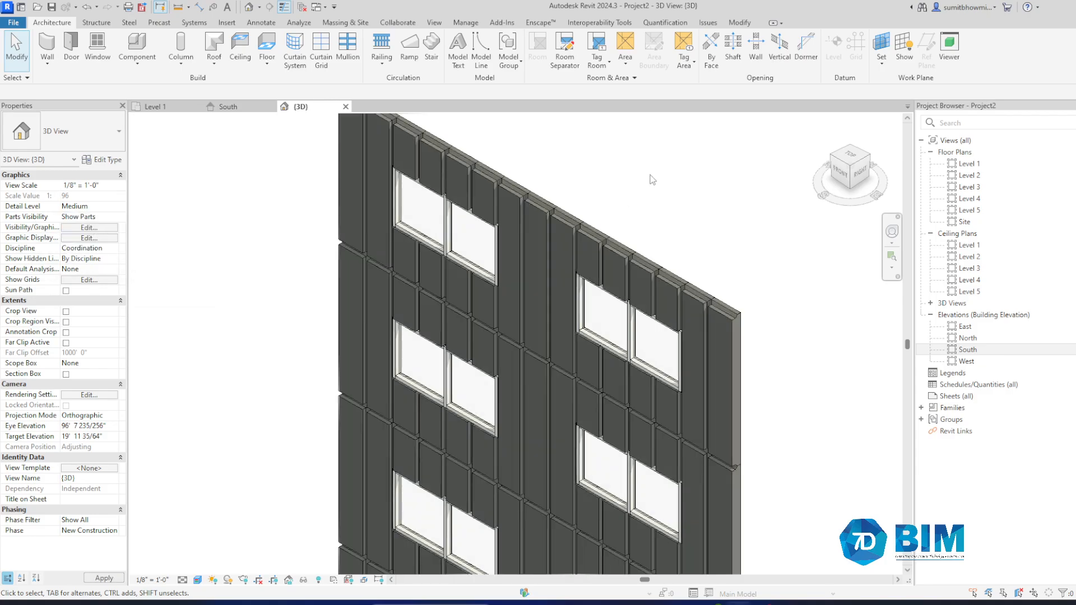
Select all the part instances of the panelled wall and open their division for editing.
{"action": "scroll", "coordinate": [542, 172], "scroll_direction": "up", "scroll_amount": 5}
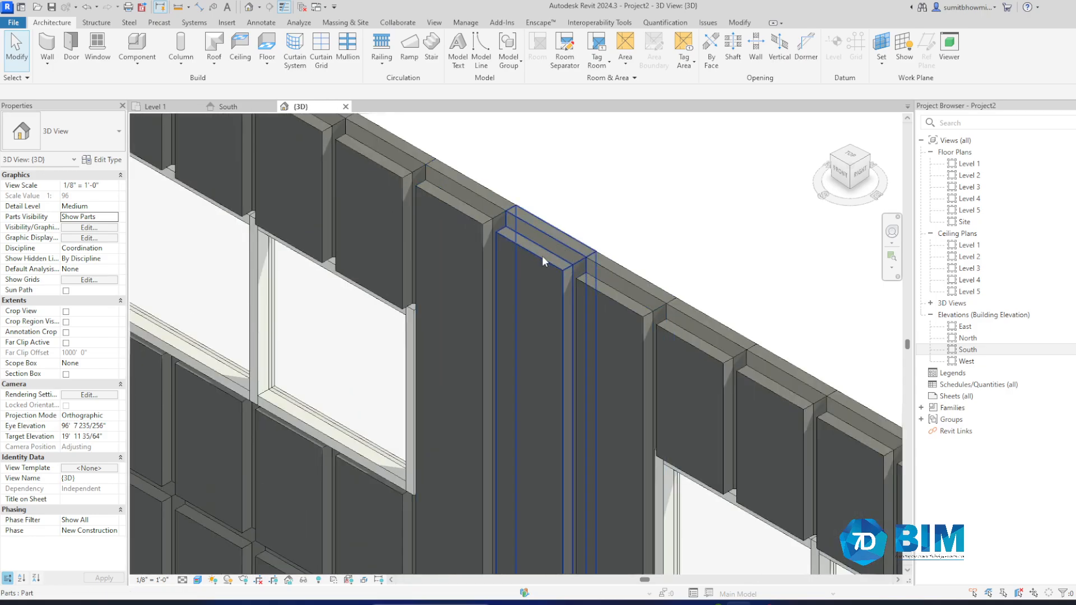
{"action": "left_click", "coordinate": [543, 259]}
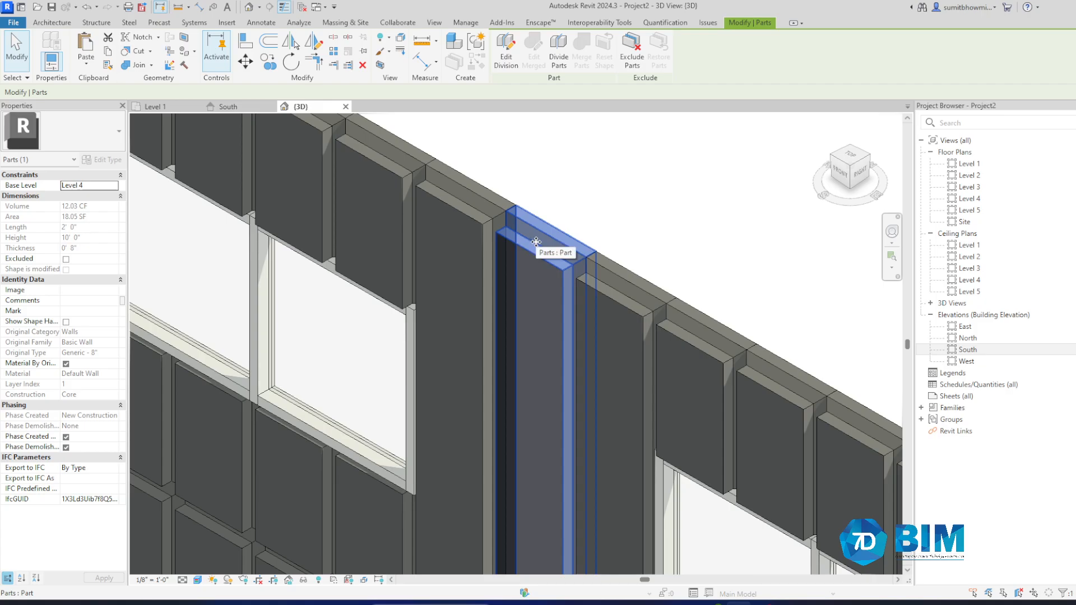
{"action": "scroll", "coordinate": [536, 242], "scroll_direction": "down", "scroll_amount": 2}
{"action": "key", "text": "Escape"}
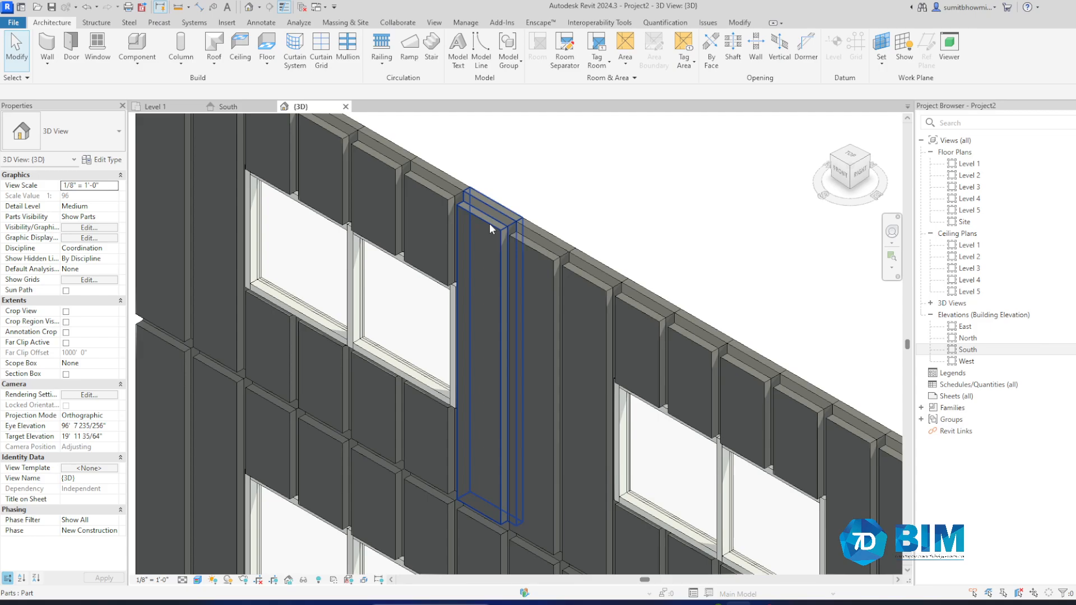
{"action": "left_click", "coordinate": [489, 223]}
{"action": "key", "text": "s"}
{"action": "key", "text": "a"}
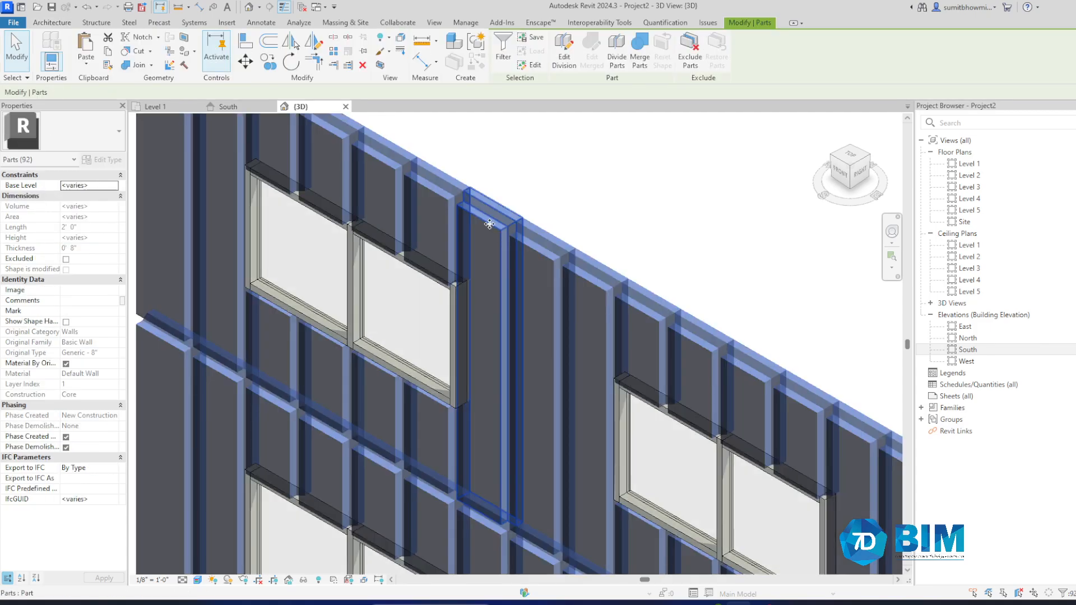
{"action": "left_click", "coordinate": [557, 66]}
{"action": "scroll", "coordinate": [480, 188], "scroll_direction": "up", "scroll_amount": 3}
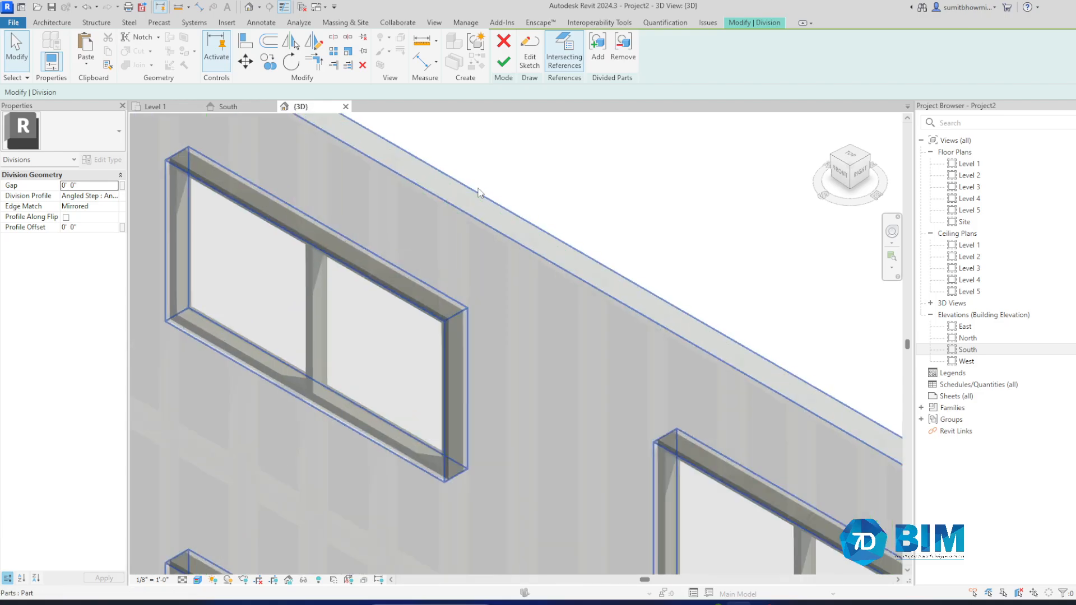
{"action": "scroll", "coordinate": [446, 212], "scroll_direction": "down", "scroll_amount": 5}
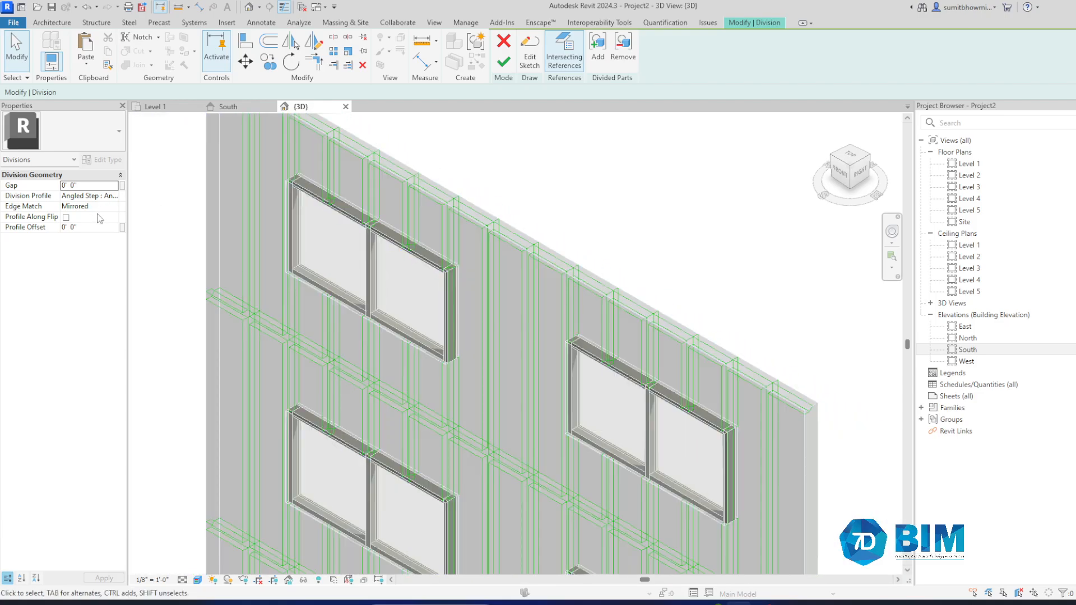
Try the Rotated edge match on the division profile, finish the division and inspect the panel joints.
{"action": "left_click", "coordinate": [111, 207]}
{"action": "left_click", "coordinate": [74, 234]}
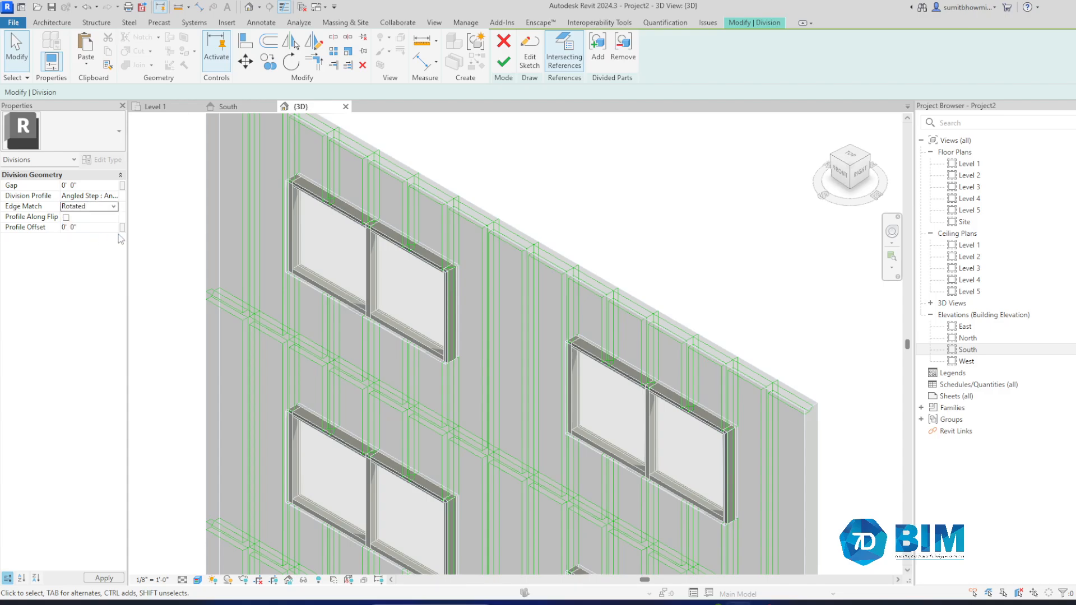
{"action": "scroll", "coordinate": [485, 191], "scroll_direction": "up", "scroll_amount": 3}
{"action": "scroll", "coordinate": [483, 187], "scroll_direction": "up", "scroll_amount": 2}
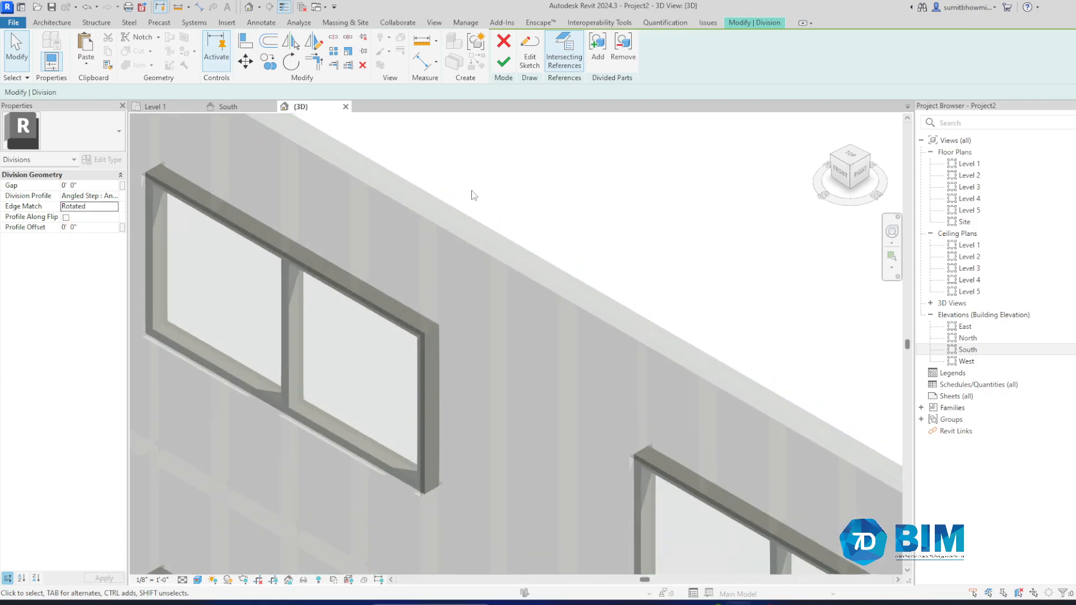
{"action": "left_click", "coordinate": [503, 61]}
{"action": "scroll", "coordinate": [433, 210], "scroll_direction": "up", "scroll_amount": 3}
{"action": "scroll", "coordinate": [433, 210], "scroll_direction": "up", "scroll_amount": 1}
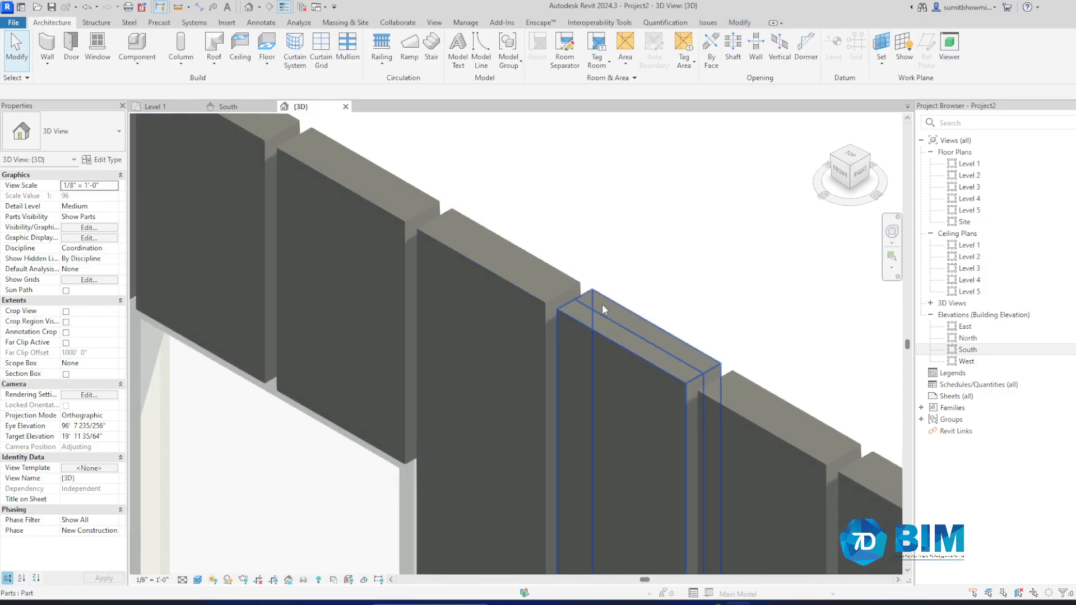
{"action": "scroll", "coordinate": [489, 227], "scroll_direction": "down", "scroll_amount": 3}
{"action": "scroll", "coordinate": [586, 313], "scroll_direction": "down", "scroll_amount": 5}
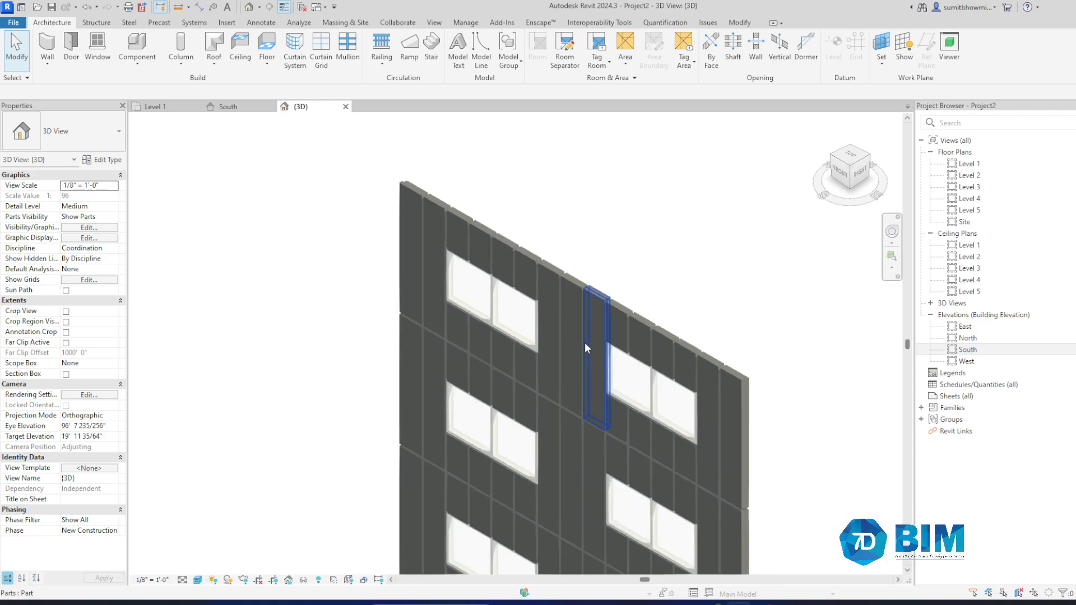
Edit the division of the wall parts, set its edge match to Mirrored and finish the division.
{"action": "middle_click_drag", "start_coordinate": [678, 365], "coordinate": [431, 196], "text": "shift"}
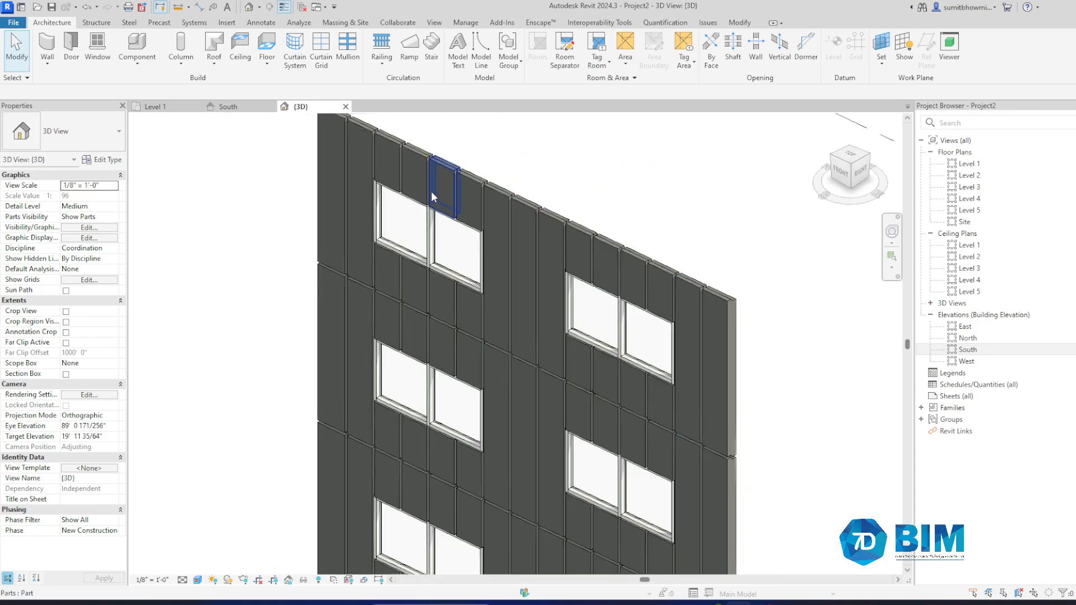
{"action": "left_click", "coordinate": [473, 179]}
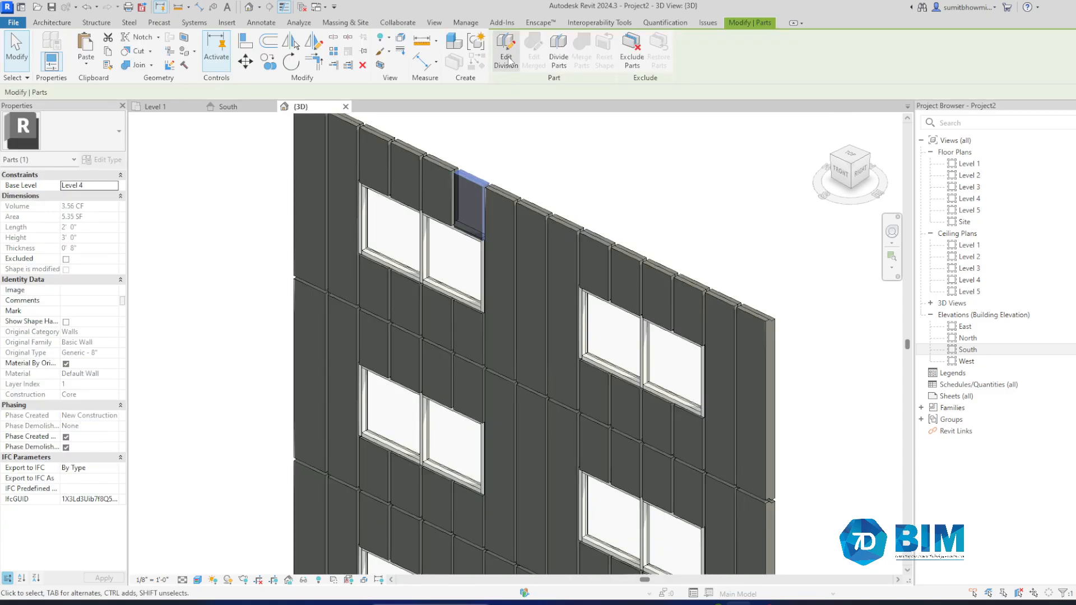
{"action": "left_click", "coordinate": [505, 48]}
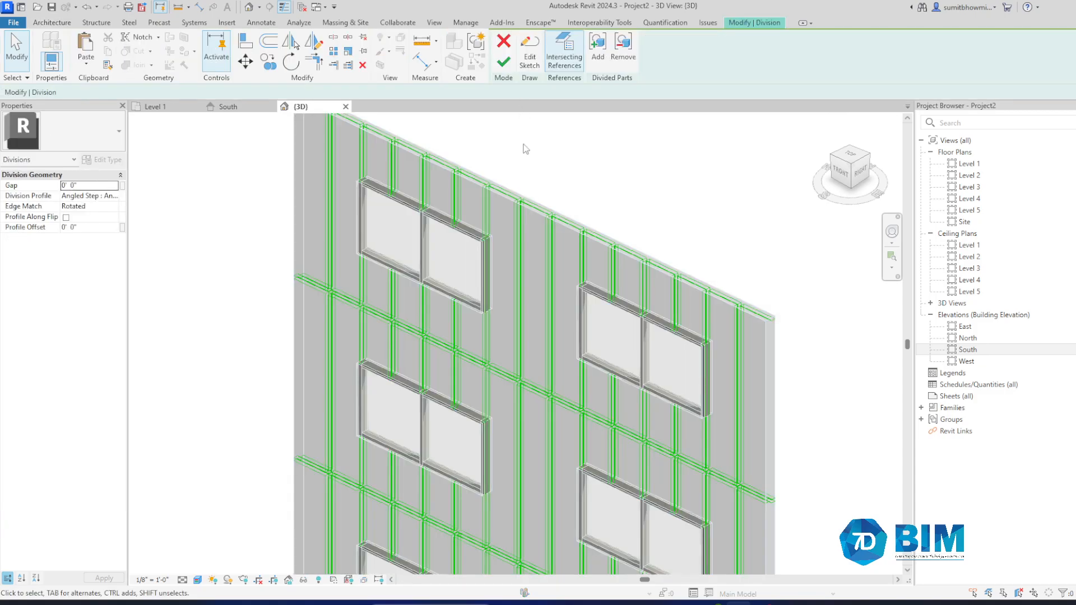
{"action": "left_click", "coordinate": [111, 207]}
{"action": "left_click", "coordinate": [74, 225]}
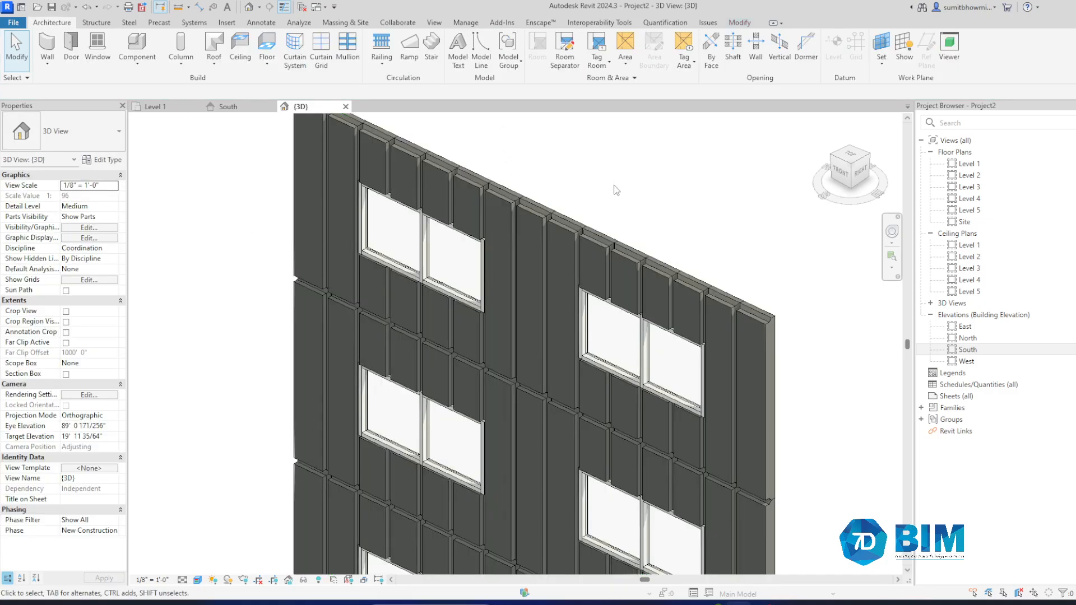
Select every wall part in the top row, based on Level 4, and merge them with Merge Parts.
{"action": "mouse_move", "coordinate": [612, 187]}
{"action": "middle_mouse_down", "text": "shift"}
{"action": "mouse_move", "coordinate": [588, 259]}
{"action": "mouse_move", "coordinate": [786, 210]}
{"action": "mouse_move", "coordinate": [768, 173]}
{"action": "mouse_move", "coordinate": [816, 182]}
{"action": "mouse_move", "coordinate": [701, 109]}
{"action": "mouse_move", "coordinate": [656, 126]}
{"action": "middle_mouse_up", "text": "shift"}
{"action": "scroll", "coordinate": [484, 179], "scroll_direction": "down", "scroll_amount": 5}
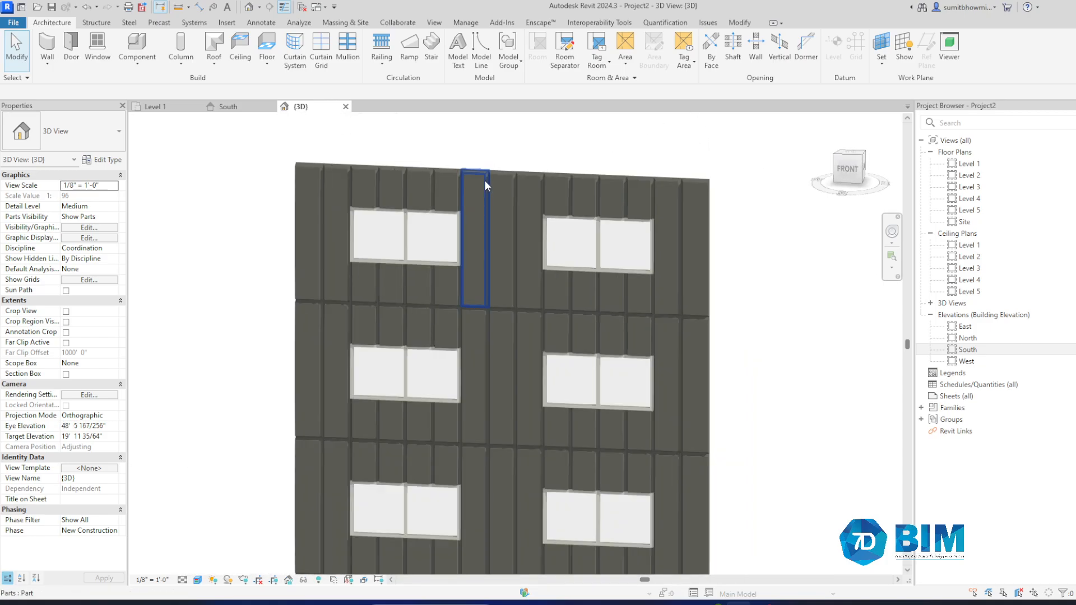
{"action": "scroll", "coordinate": [485, 343], "scroll_direction": "up", "scroll_amount": 2}
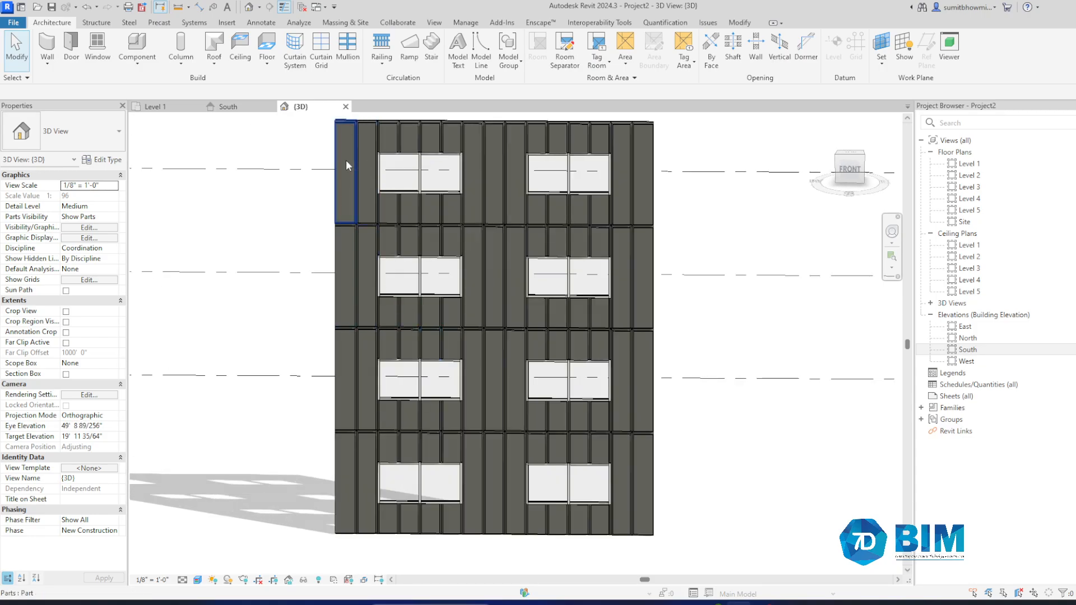
{"action": "middle_click_drag", "start_coordinate": [536, 257], "coordinate": [525, 291], "text": "shift"}
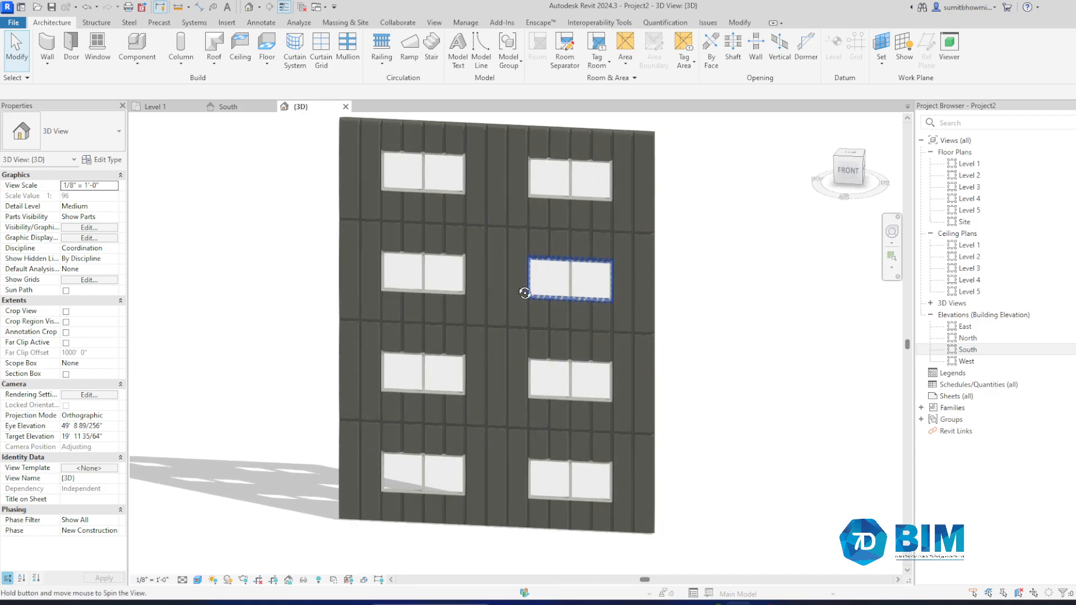
{"action": "scroll", "coordinate": [507, 175], "scroll_direction": "up", "scroll_amount": 1}
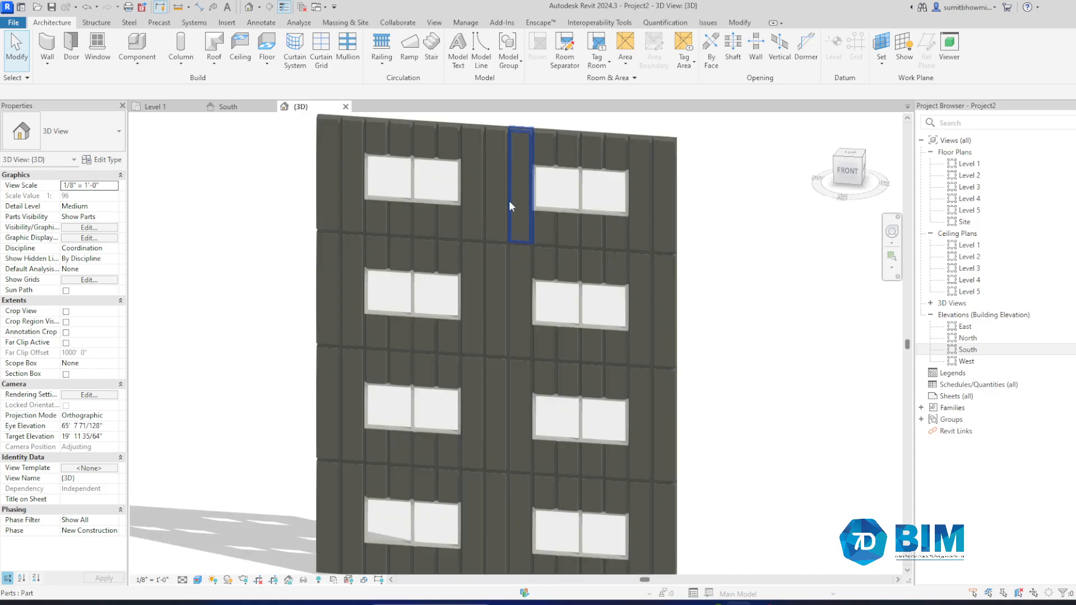
{"action": "left_click", "coordinate": [329, 177]}
{"action": "left_click", "coordinate": [357, 159], "text": "ctrl"}
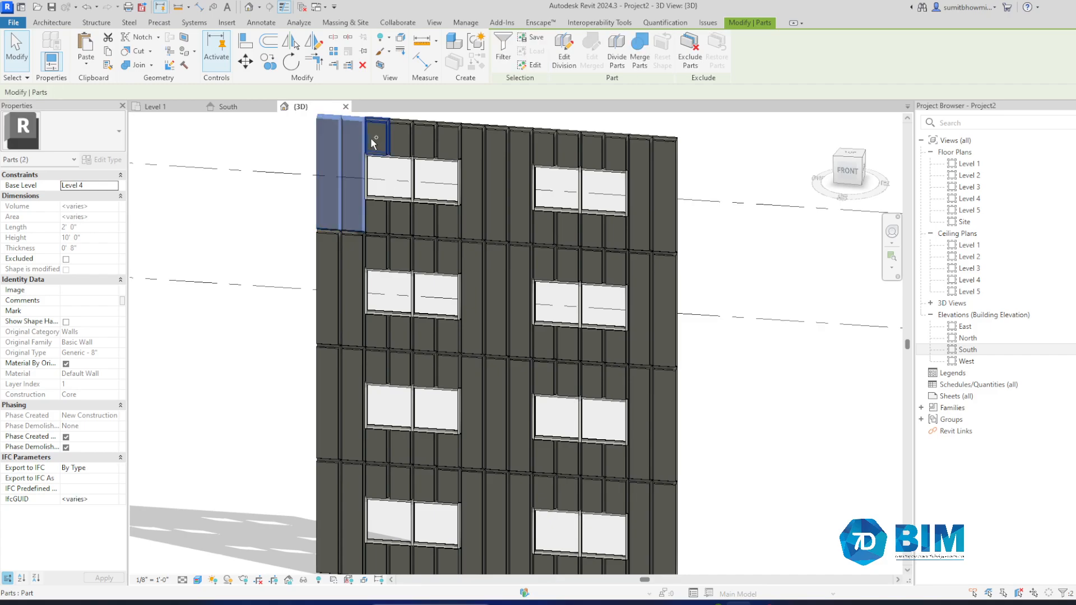
{"action": "left_click", "coordinate": [397, 134], "text": "ctrl"}
{"action": "left_click", "coordinate": [426, 135], "text": "ctrl"}
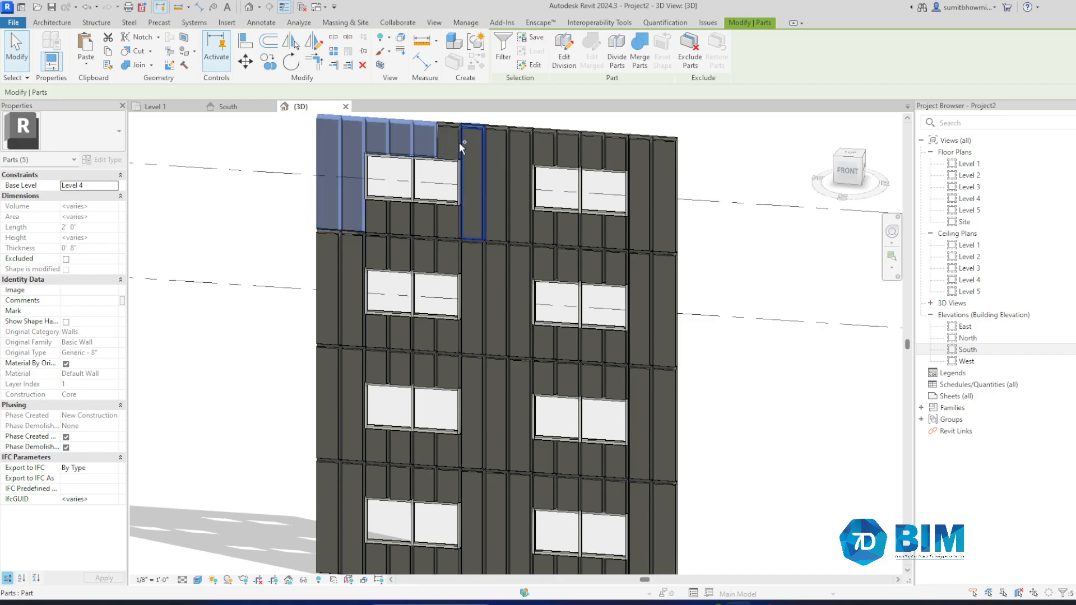
{"action": "left_click", "coordinate": [425, 213], "text": "ctrl"}
{"action": "left_click", "coordinate": [442, 218], "text": "ctrl"}
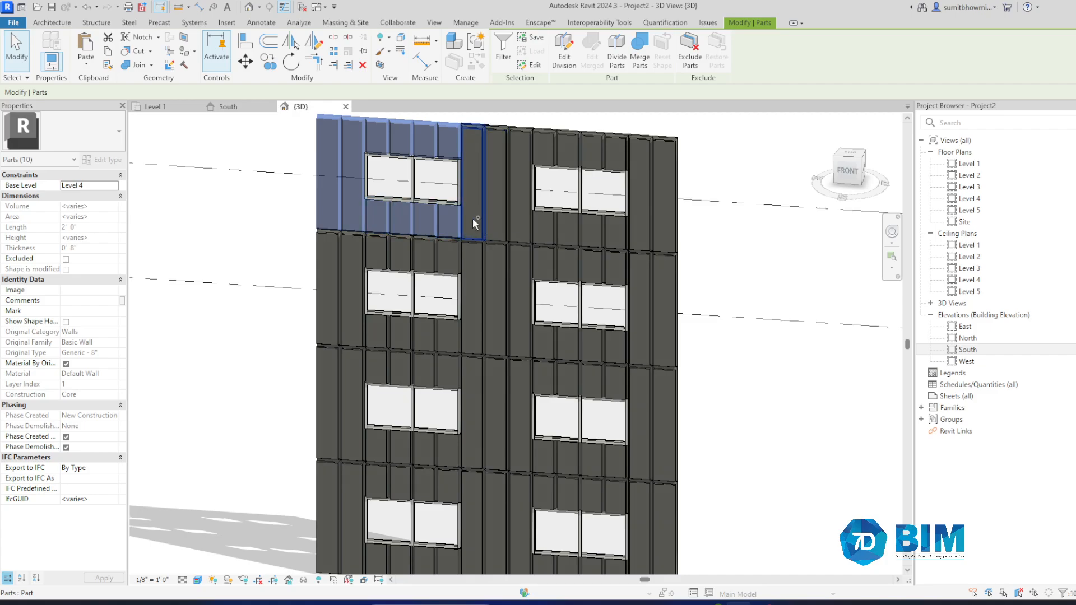
{"action": "left_click", "coordinate": [472, 217], "text": "ctrl"}
{"action": "left_click", "coordinate": [493, 200], "text": "ctrl"}
{"action": "left_click", "coordinate": [519, 213], "text": "ctrl"}
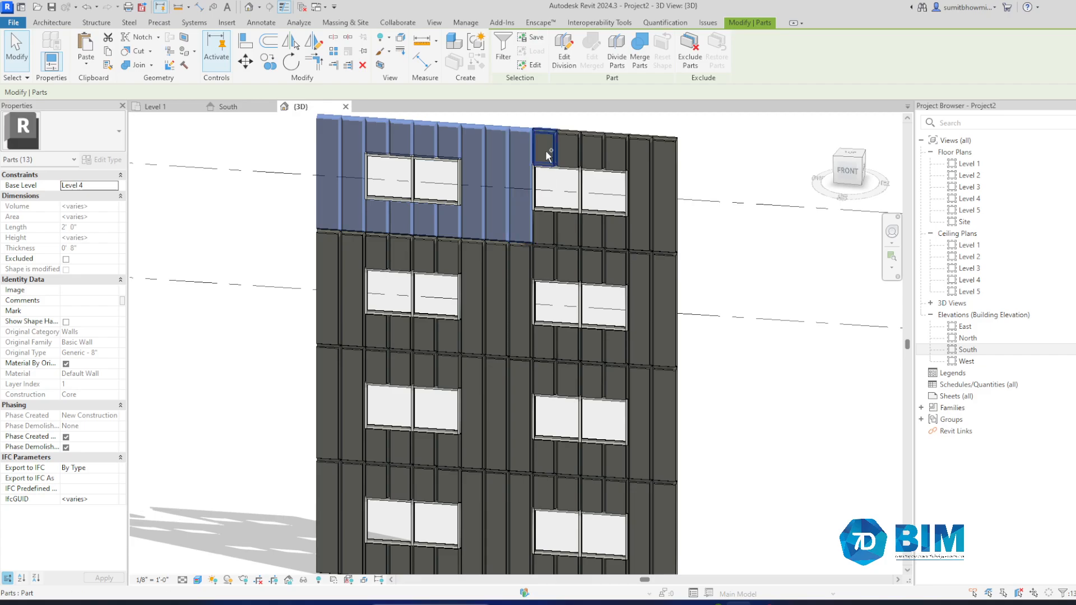
{"action": "left_click", "coordinate": [548, 155], "text": "ctrl"}
{"action": "left_click", "coordinate": [565, 153], "text": "ctrl"}
{"action": "left_click", "coordinate": [587, 156], "text": "ctrl"}
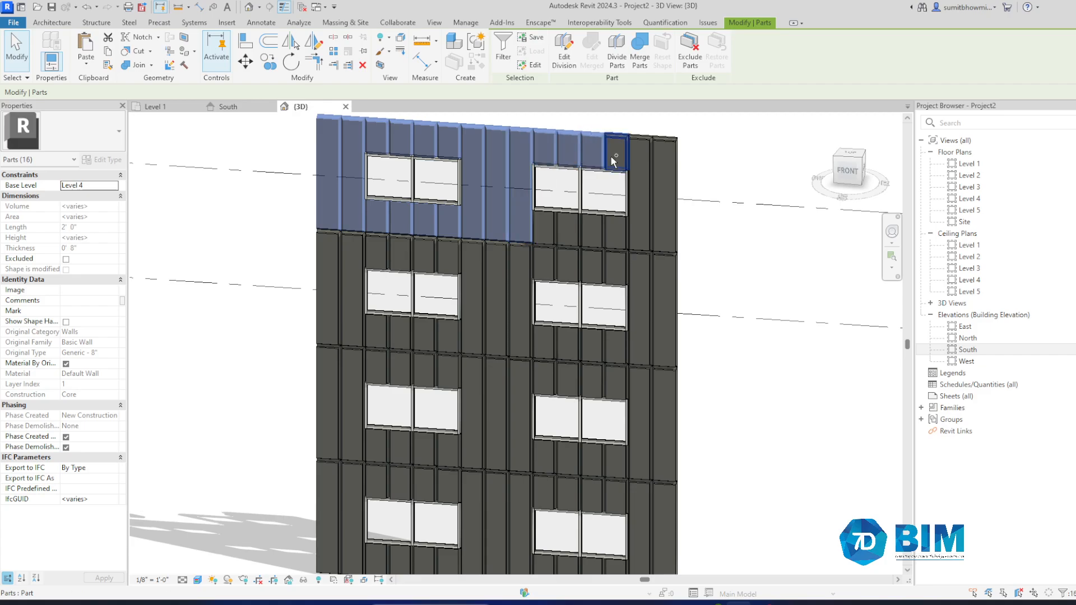
{"action": "left_click", "coordinate": [612, 156], "text": "ctrl"}
{"action": "left_click", "coordinate": [638, 162], "text": "ctrl"}
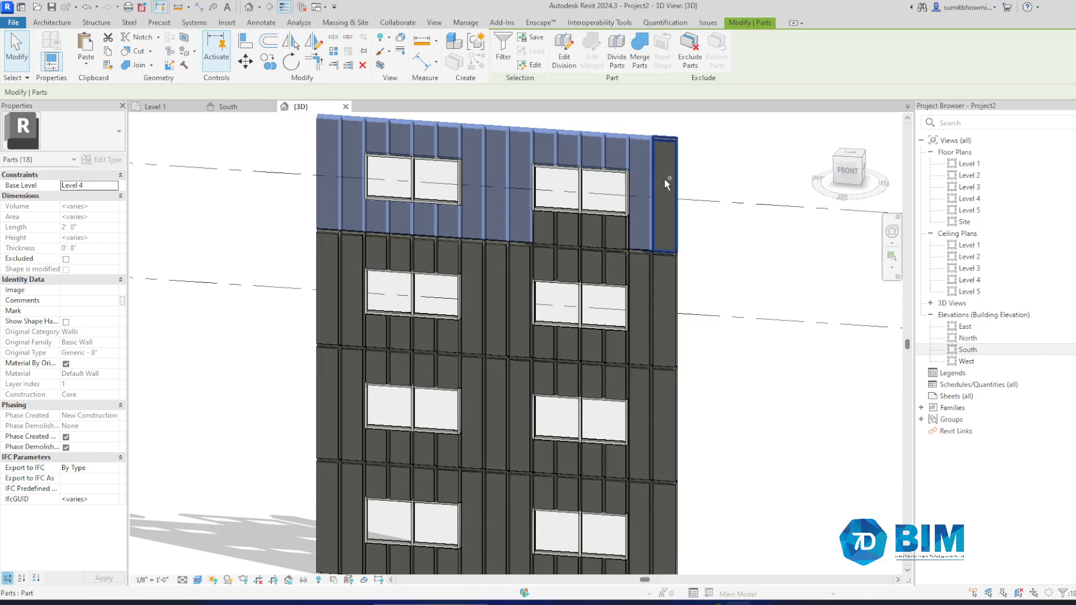
{"action": "left_click", "coordinate": [664, 178], "text": "ctrl"}
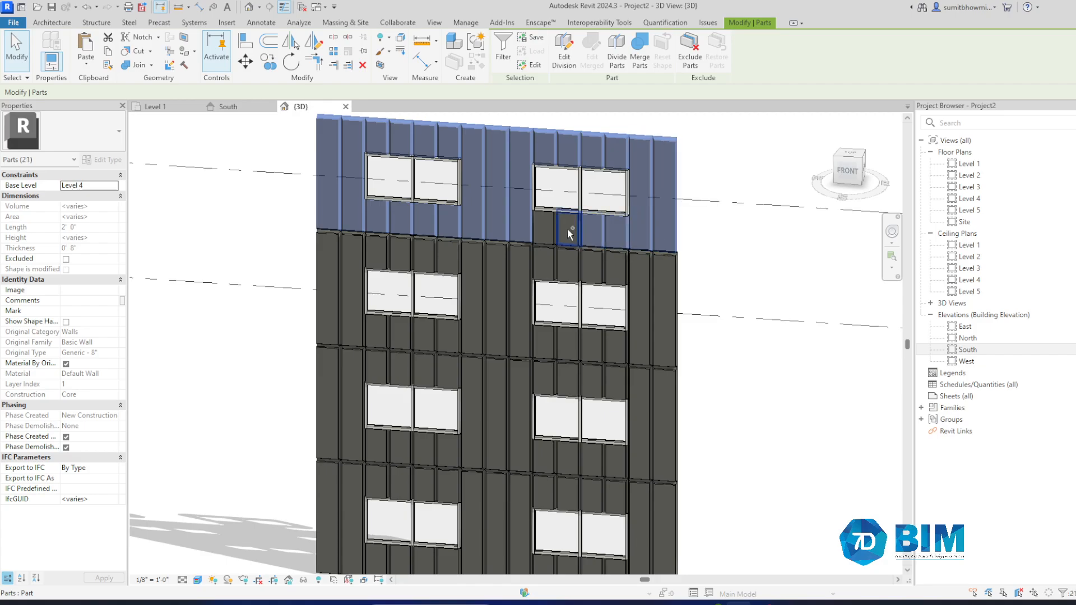
{"action": "left_click", "coordinate": [544, 232], "text": "ctrl"}
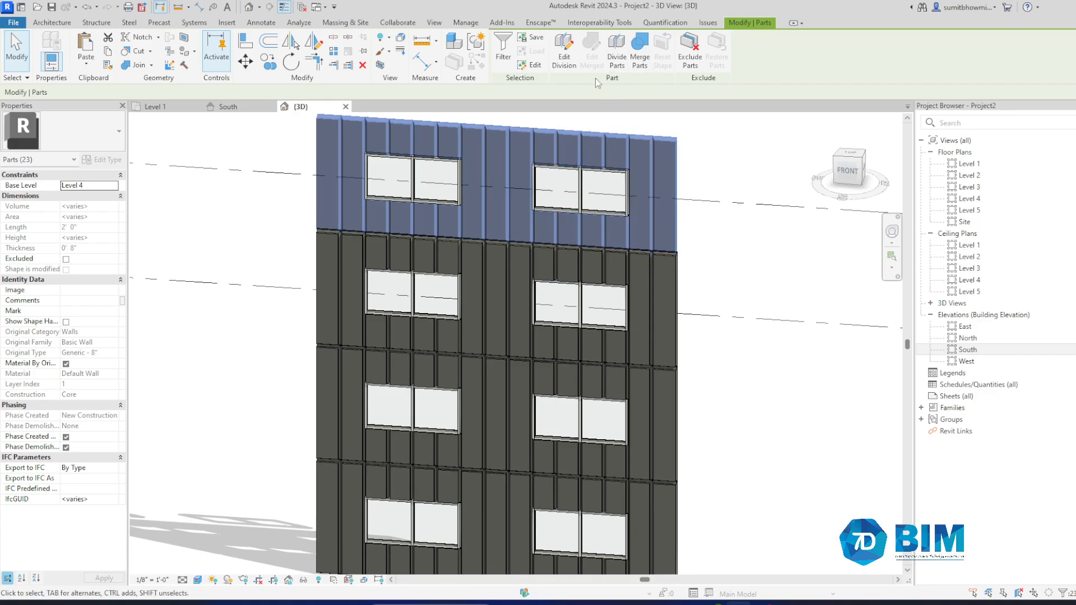
{"action": "left_click", "coordinate": [639, 53]}
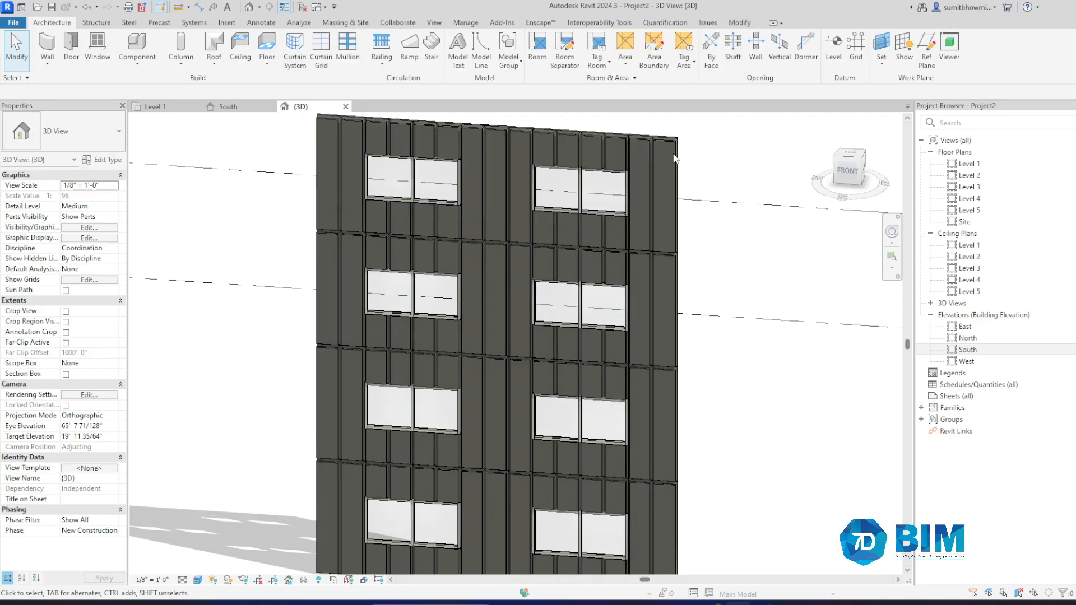
{"action": "left_click", "coordinate": [521, 143]}
{"action": "key", "text": "Escape"}
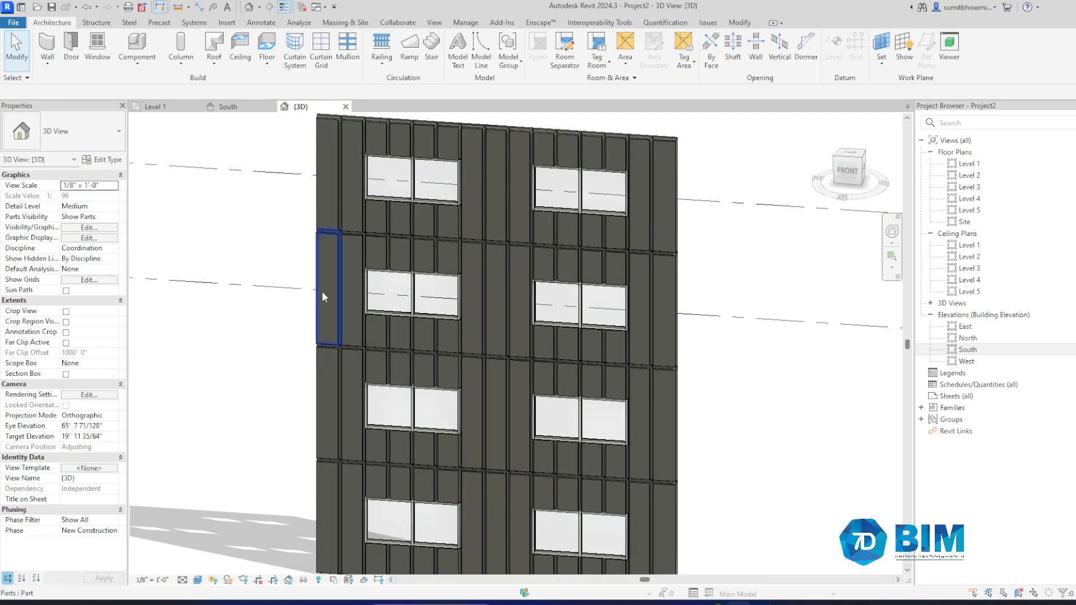
Select every wall part in the row based on Level 3, above, between and below the windows, and merge them with Merge Parts.
{"action": "left_click", "coordinate": [332, 283]}
{"action": "left_click", "coordinate": [352, 283], "text": "ctrl"}
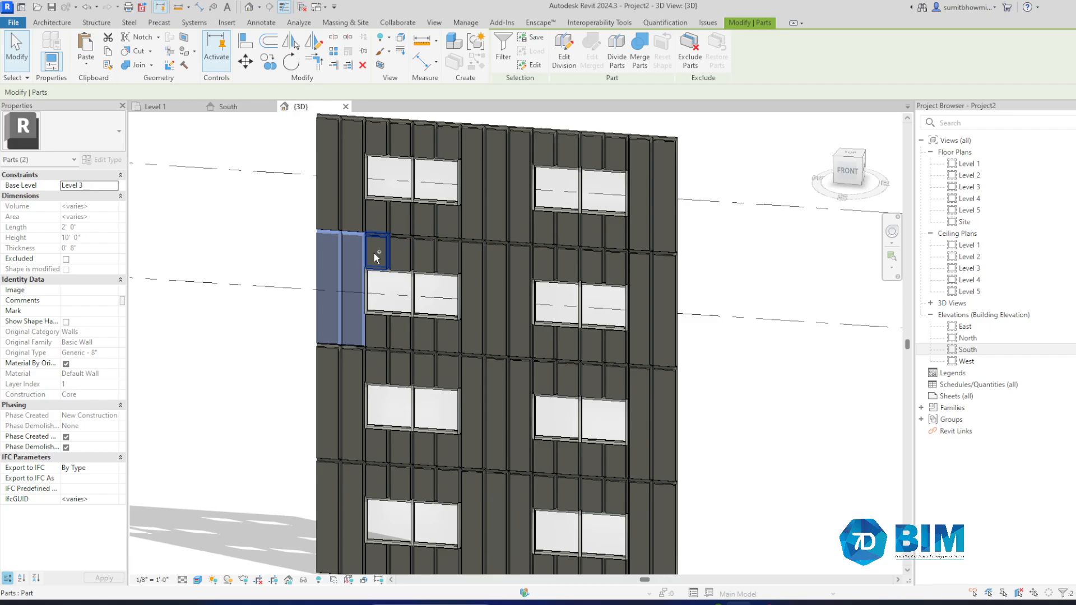
{"action": "left_click", "coordinate": [401, 253], "text": "ctrl"}
{"action": "left_click", "coordinate": [421, 253], "text": "ctrl"}
{"action": "left_click", "coordinate": [451, 255], "text": "ctrl"}
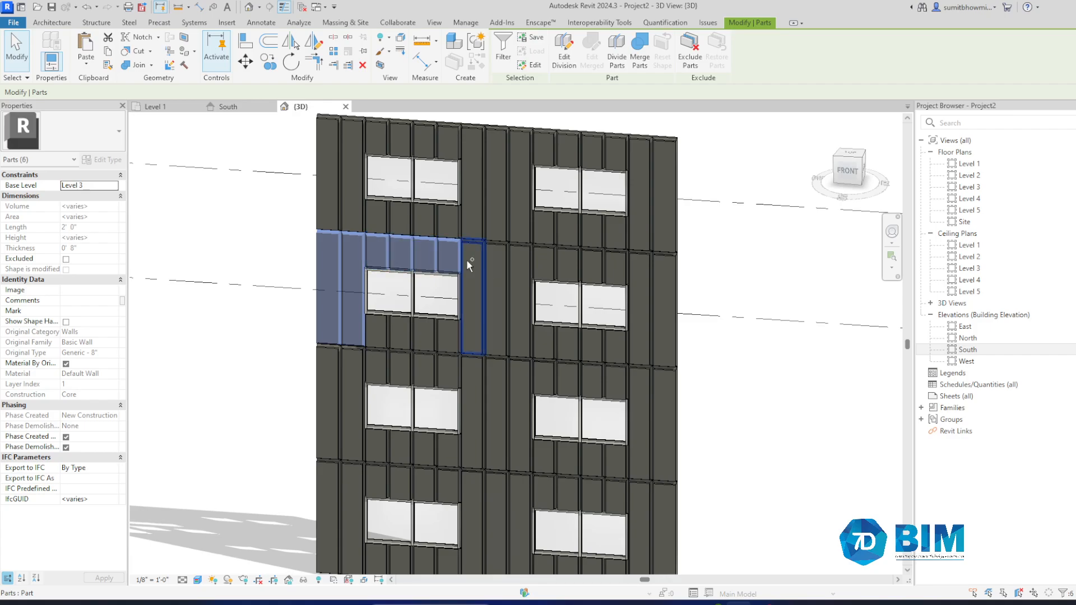
{"action": "left_click", "coordinate": [473, 258], "text": "ctrl"}
{"action": "left_click", "coordinate": [496, 264], "text": "ctrl"}
{"action": "left_click", "coordinate": [520, 265], "text": "ctrl"}
{"action": "left_click", "coordinate": [542, 261], "text": "ctrl"}
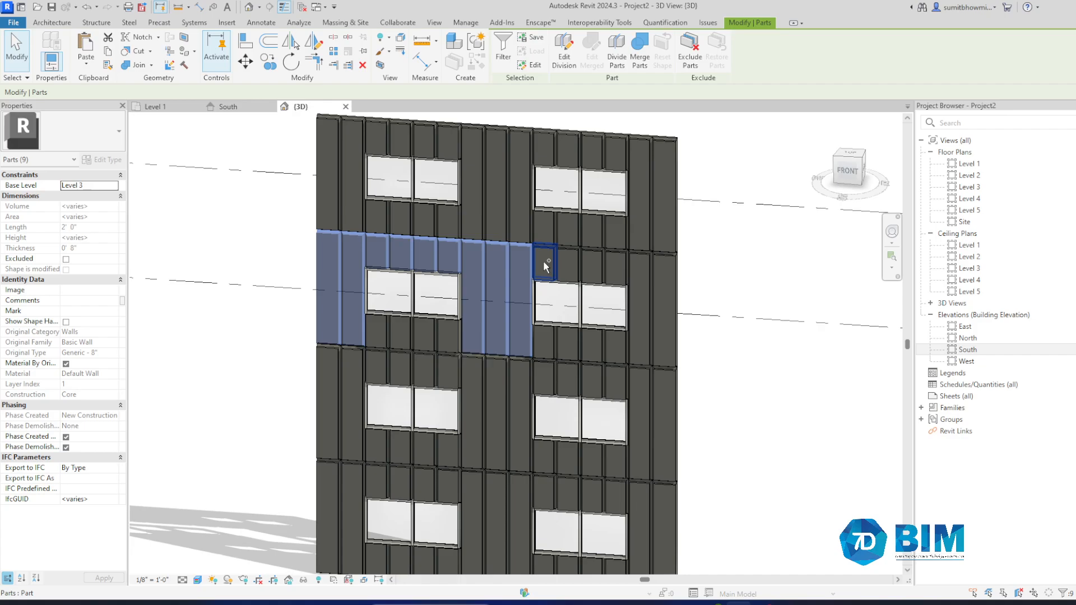
{"action": "left_click", "coordinate": [593, 269], "text": "ctrl"}
{"action": "left_click", "coordinate": [616, 269], "text": "ctrl"}
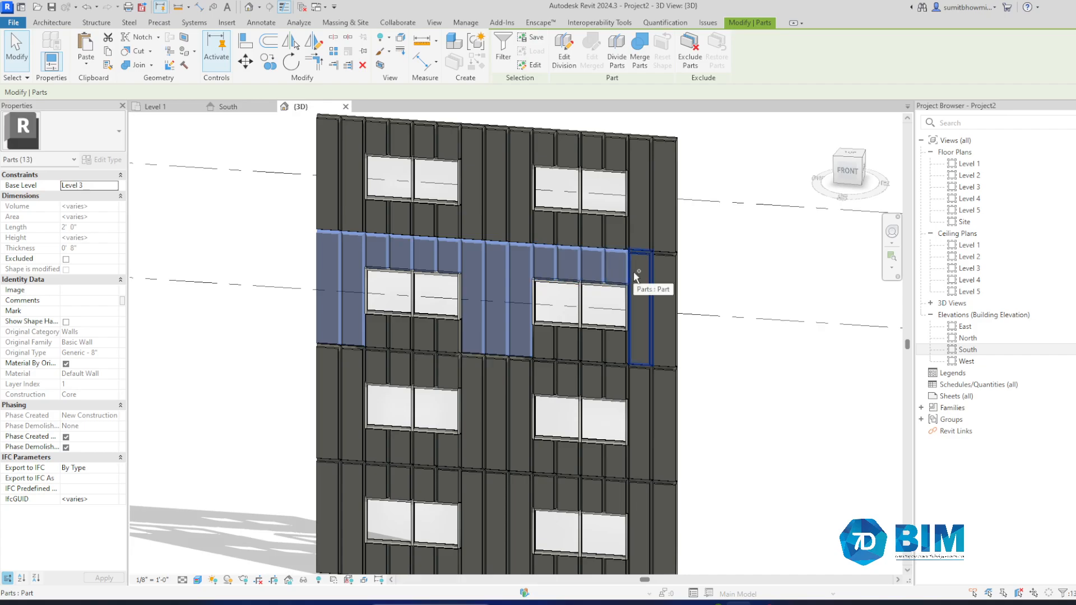
{"action": "left_click", "coordinate": [640, 278], "text": "ctrl"}
{"action": "left_click", "coordinate": [665, 283], "text": "ctrl"}
{"action": "left_click", "coordinate": [616, 346], "text": "ctrl"}
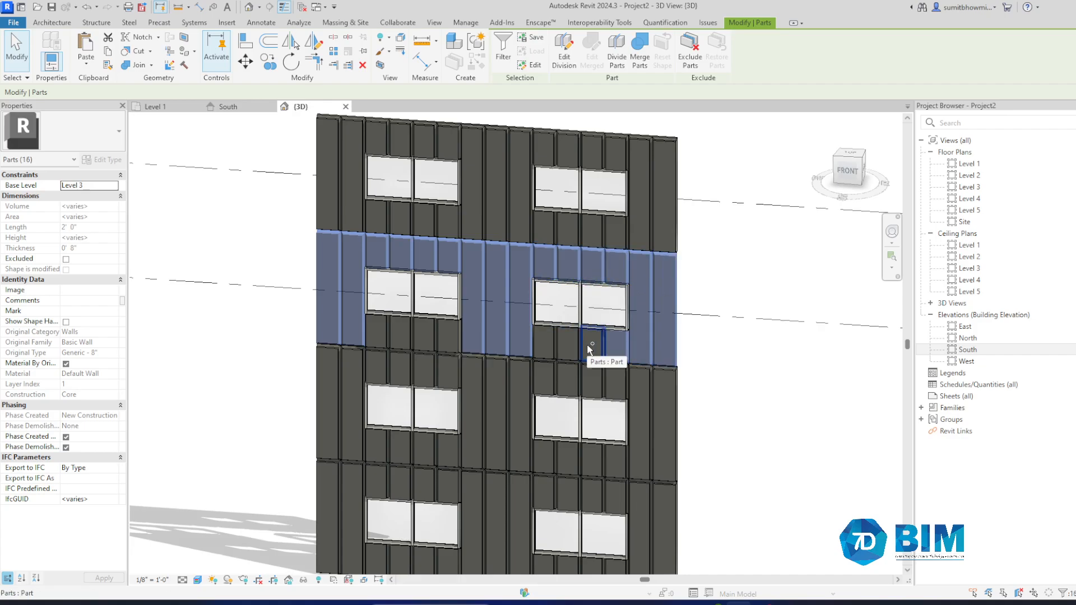
{"action": "left_click", "coordinate": [591, 345], "text": "ctrl"}
{"action": "left_click", "coordinate": [567, 341], "text": "ctrl"}
{"action": "left_click", "coordinate": [545, 341], "text": "ctrl"}
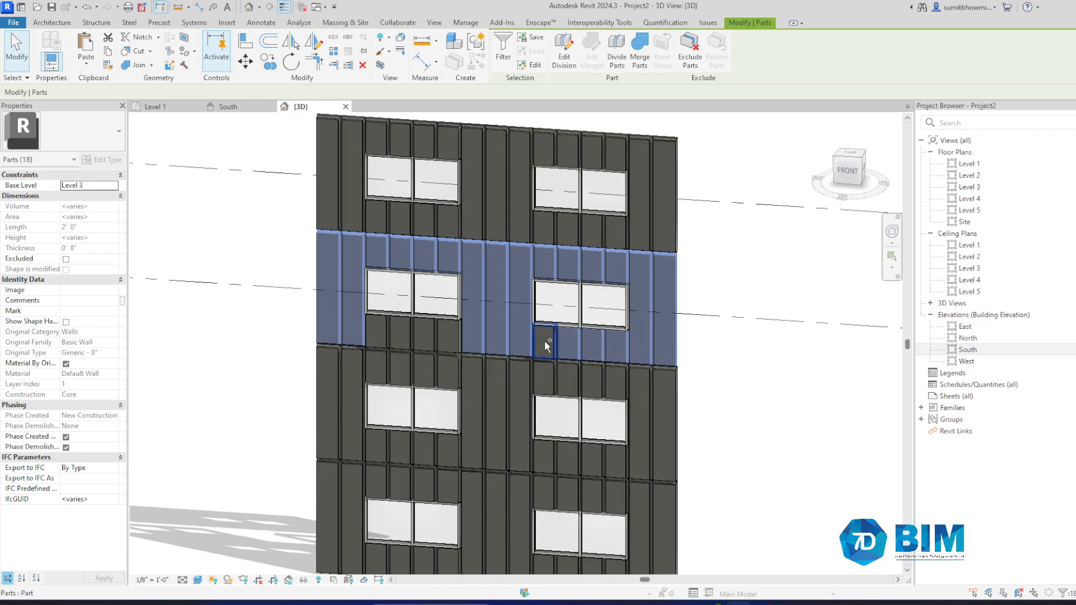
{"action": "left_click", "coordinate": [448, 335], "text": "ctrl"}
{"action": "left_click", "coordinate": [418, 333], "text": "ctrl"}
{"action": "left_click", "coordinate": [391, 333], "text": "ctrl"}
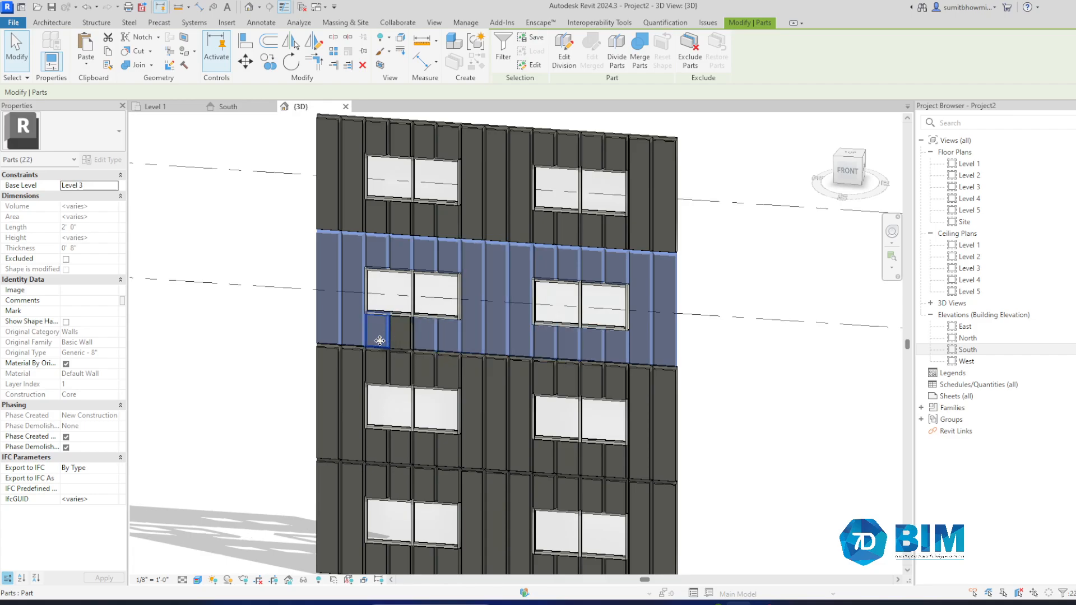
{"action": "left_click", "coordinate": [377, 335], "text": "ctrl"}
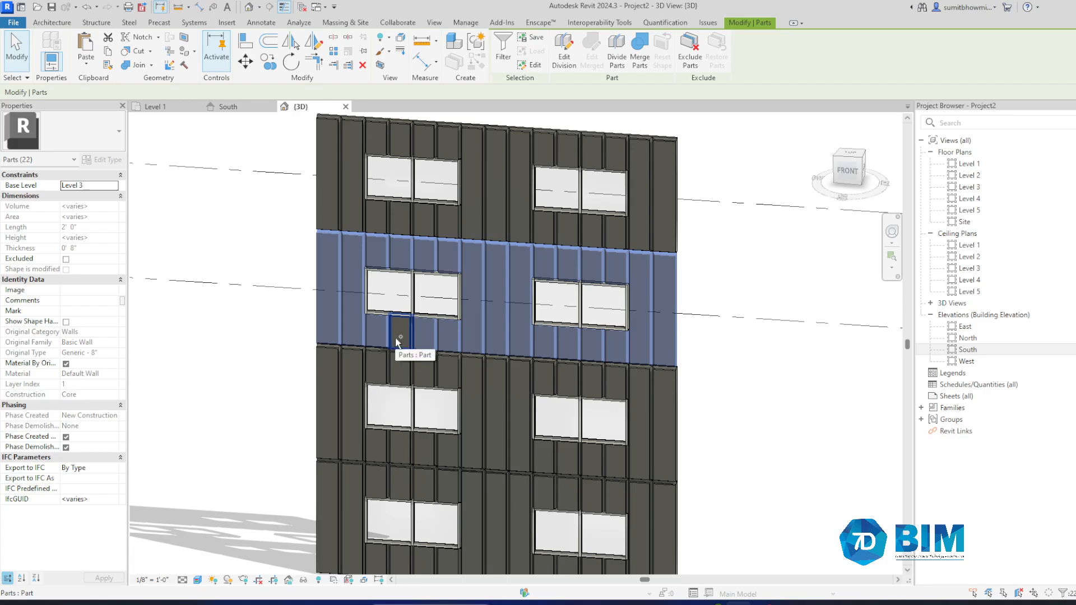
{"action": "left_click", "coordinate": [640, 54]}
{"action": "scroll", "coordinate": [433, 164], "scroll_direction": "down", "scroll_amount": 3}
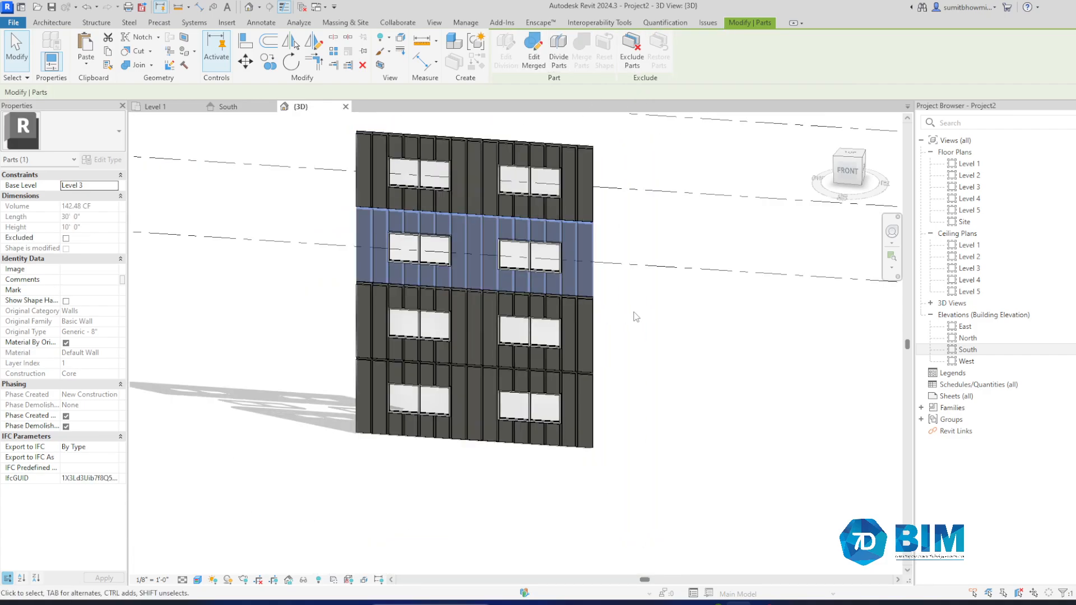
{"action": "left_click", "coordinate": [636, 315]}
Window-select the row based on Level 2, filter the selection to Parts only, and merge those parts.
{"action": "scroll", "coordinate": [387, 320], "scroll_direction": "up", "scroll_amount": 2}
{"action": "left_click_drag", "start_coordinate": [304, 263], "coordinate": [670, 399]}
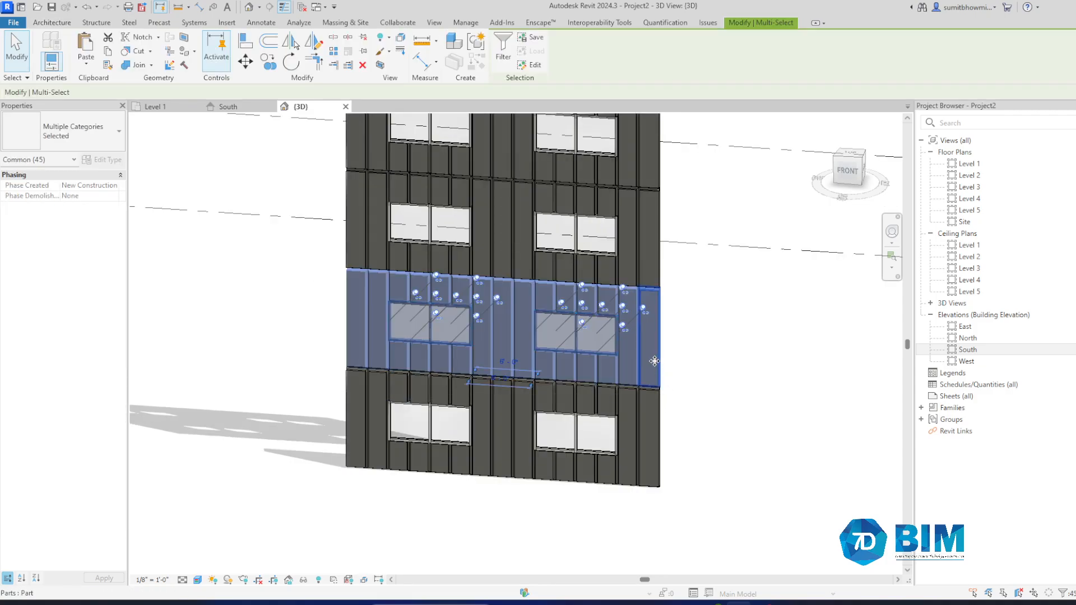
{"action": "left_click", "coordinate": [503, 53]}
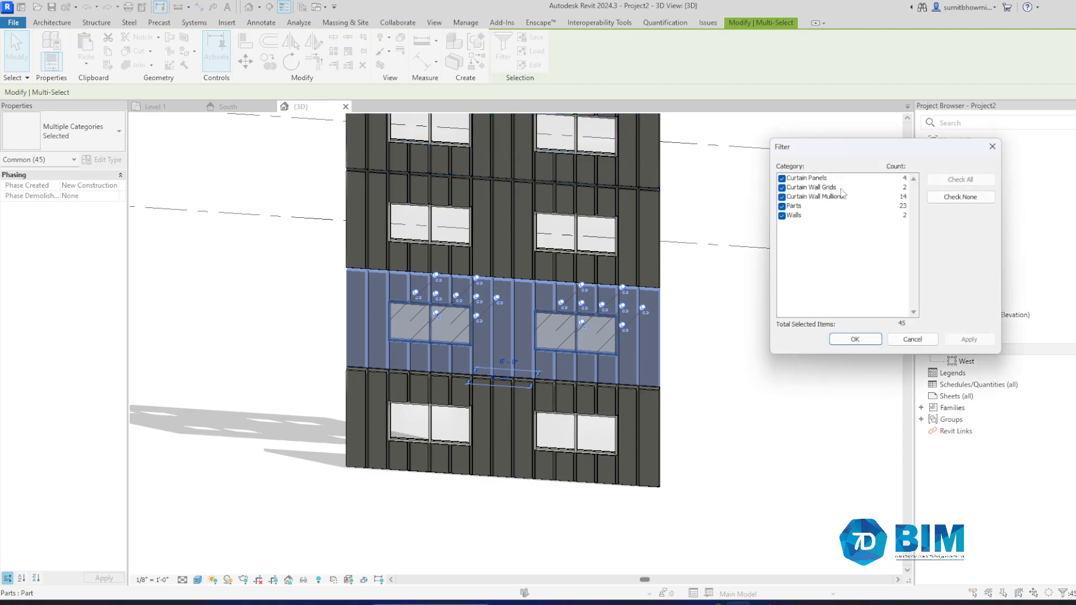
{"action": "left_click", "coordinate": [960, 196]}
{"action": "left_click", "coordinate": [782, 206]}
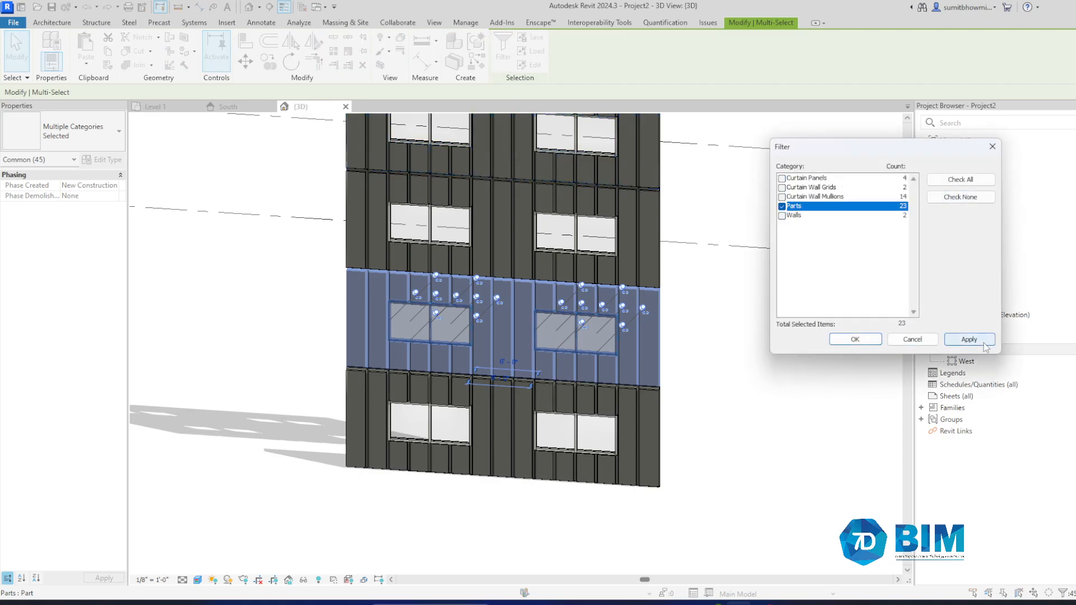
{"action": "left_click", "coordinate": [969, 339]}
{"action": "left_click", "coordinate": [854, 339]}
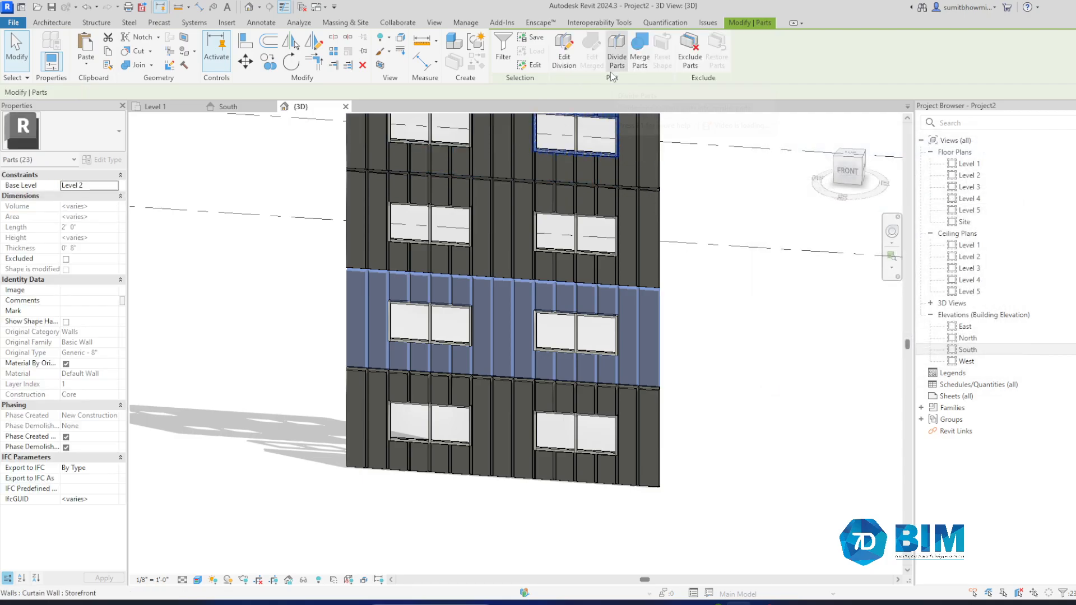
{"action": "left_click", "coordinate": [639, 56]}
{"action": "left_click", "coordinate": [738, 425]}
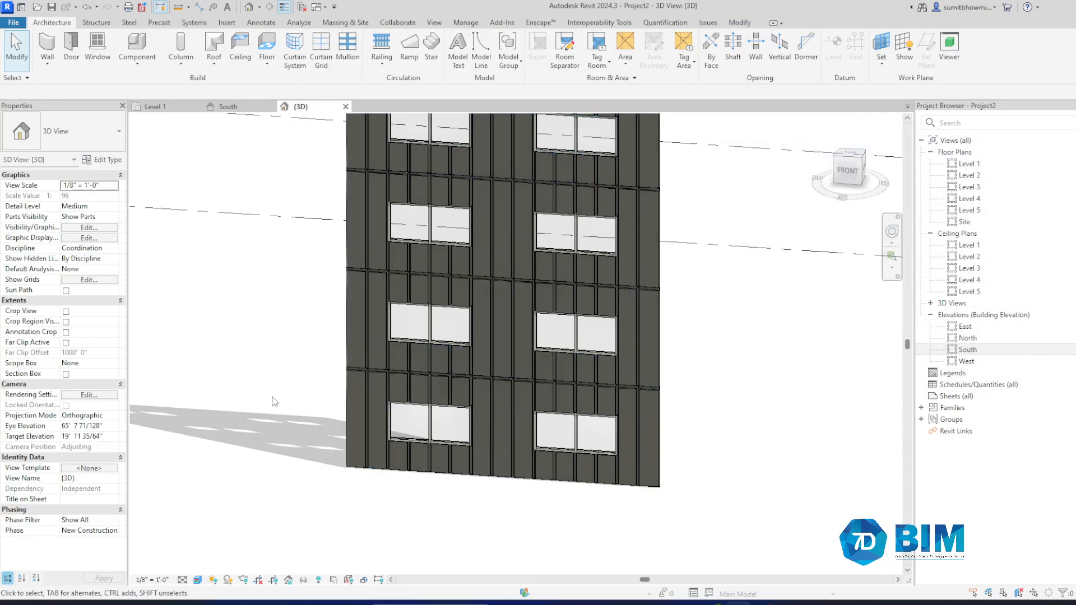
Window-select the bottom row based on Level 1, filter the selection to Parts only, and merge those parts.
{"action": "left_click_drag", "start_coordinate": [288, 371], "coordinate": [691, 513]}
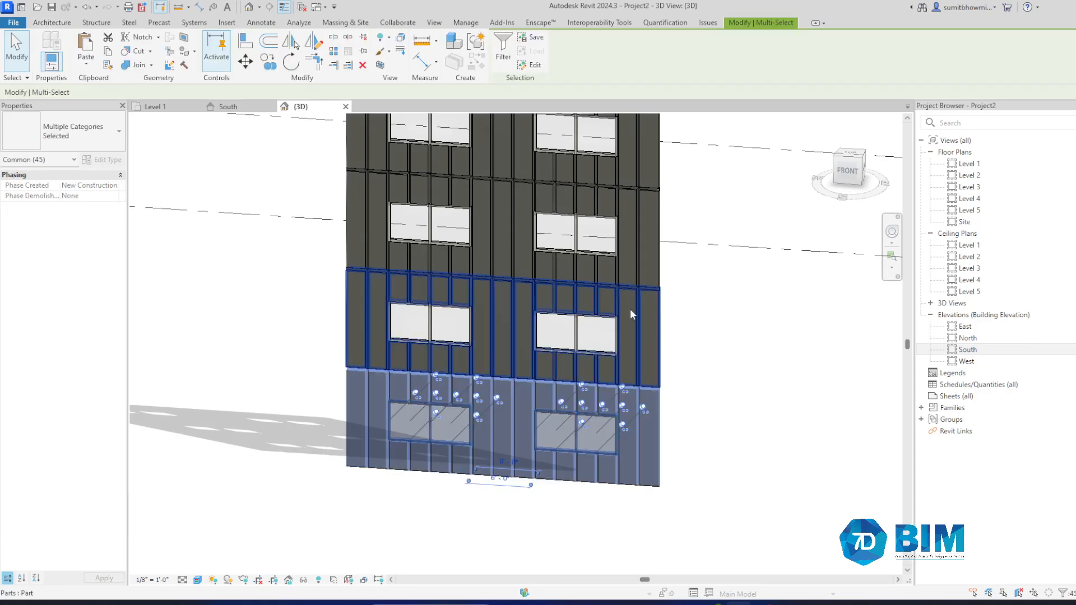
{"action": "left_click", "coordinate": [504, 59]}
{"action": "left_click", "coordinate": [959, 196]}
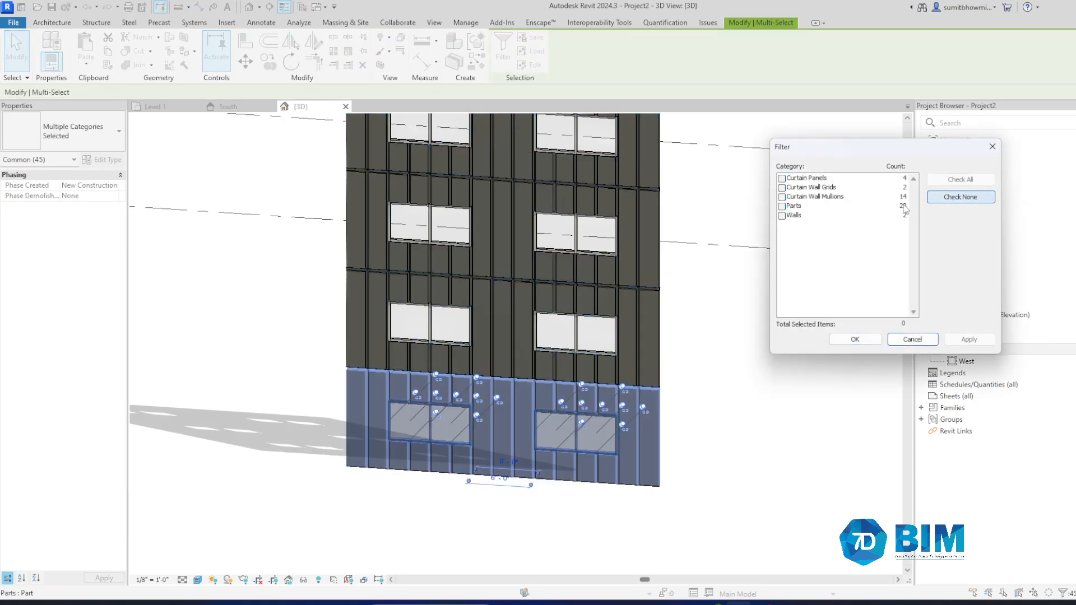
{"action": "left_click", "coordinate": [782, 206]}
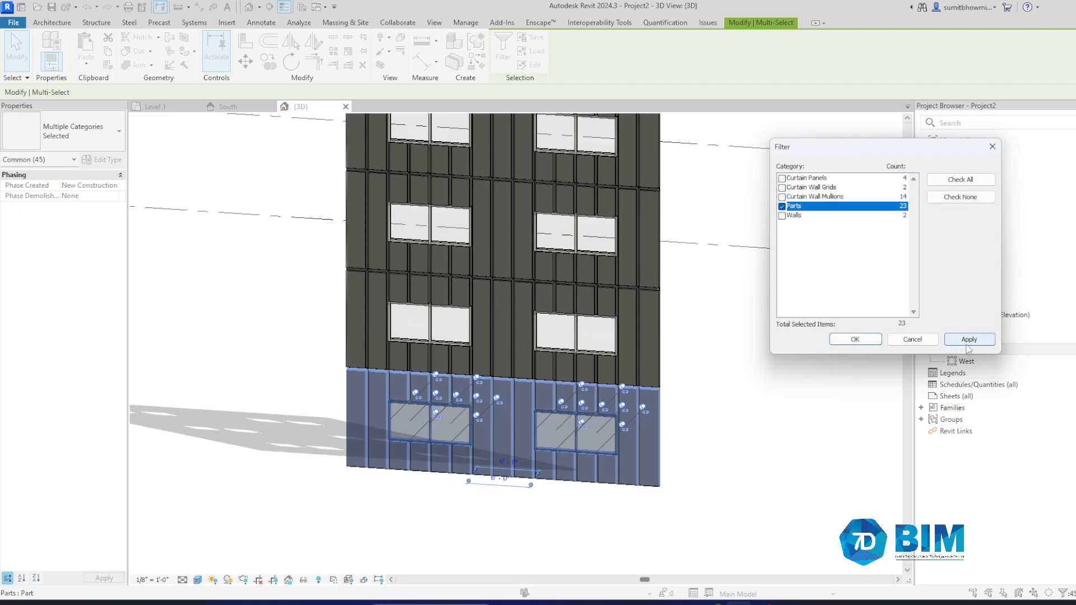
{"action": "left_click", "coordinate": [969, 339]}
{"action": "left_click", "coordinate": [871, 342]}
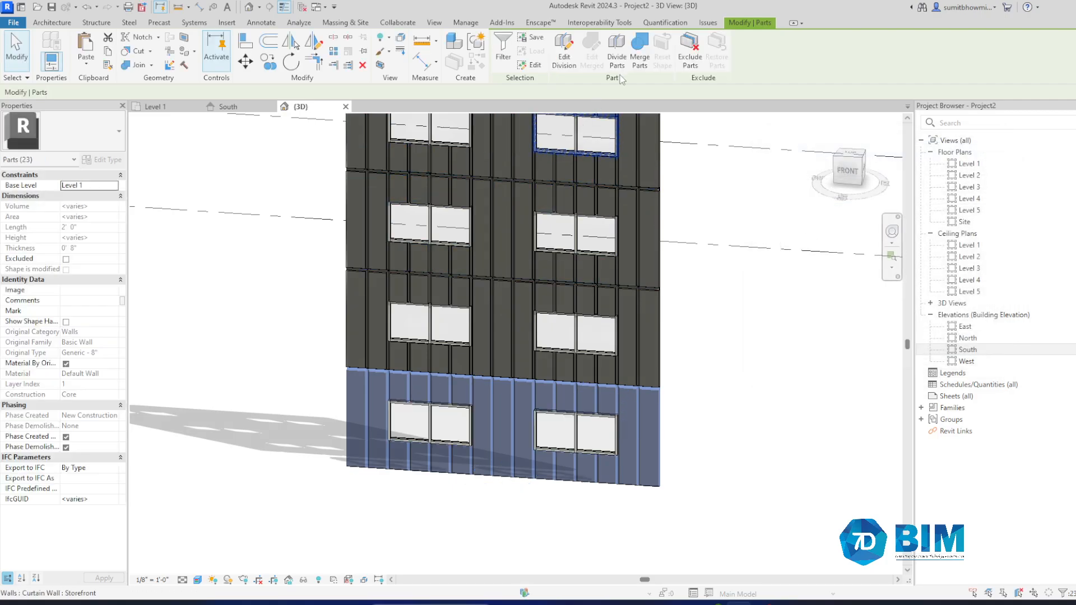
{"action": "left_click", "coordinate": [637, 66]}
{"action": "left_click", "coordinate": [756, 372]}
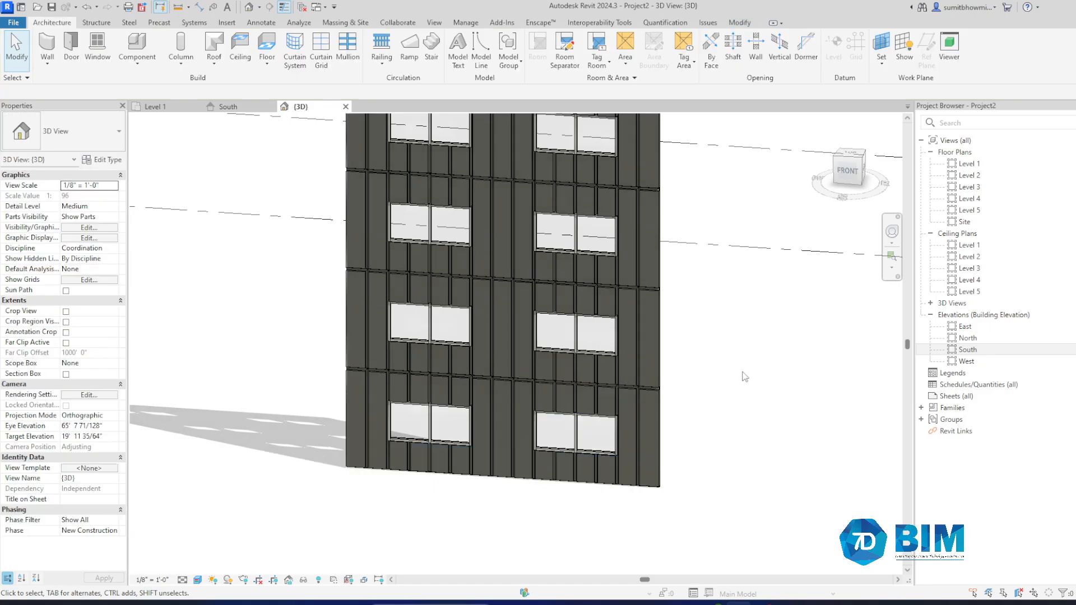
For the merged Level 4 and Level 2 parts, turn off Material By Original and assign the Mahogany material from the AEC Wood library.
{"action": "middle_click_drag", "start_coordinate": [569, 232], "coordinate": [530, 304]}
{"action": "left_click", "coordinate": [463, 227]}
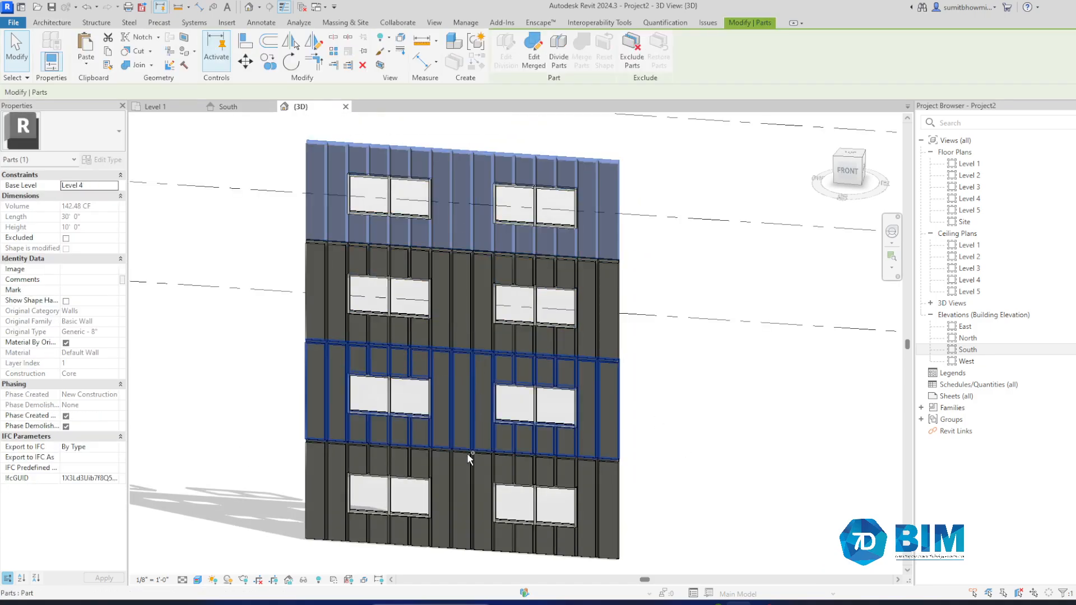
{"action": "left_click", "coordinate": [452, 487], "text": "ctrl"}
{"action": "left_click", "coordinate": [470, 211]}
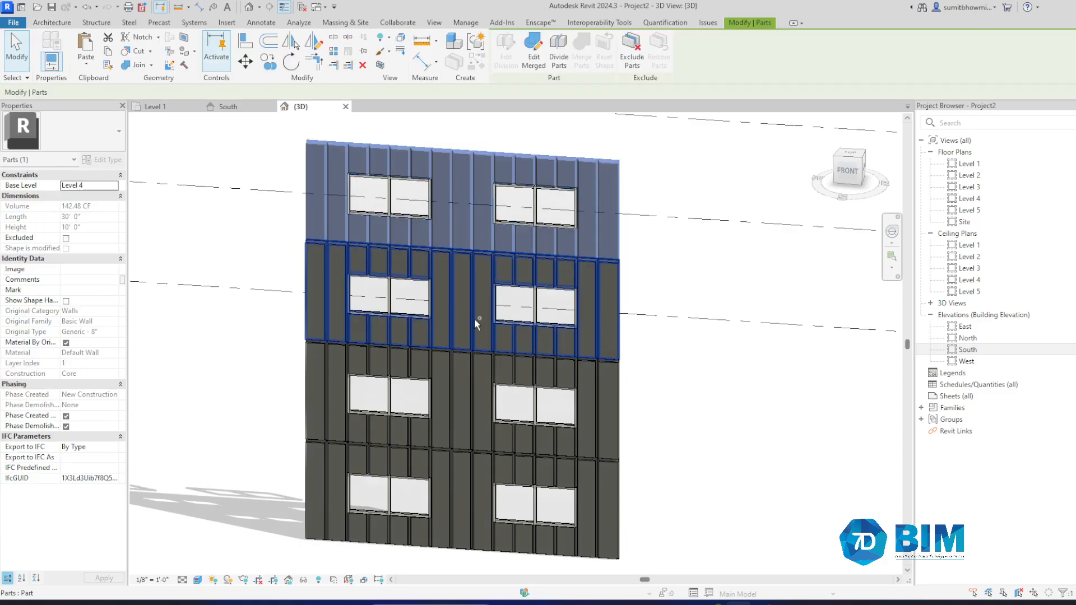
{"action": "left_click", "coordinate": [455, 368], "text": "ctrl"}
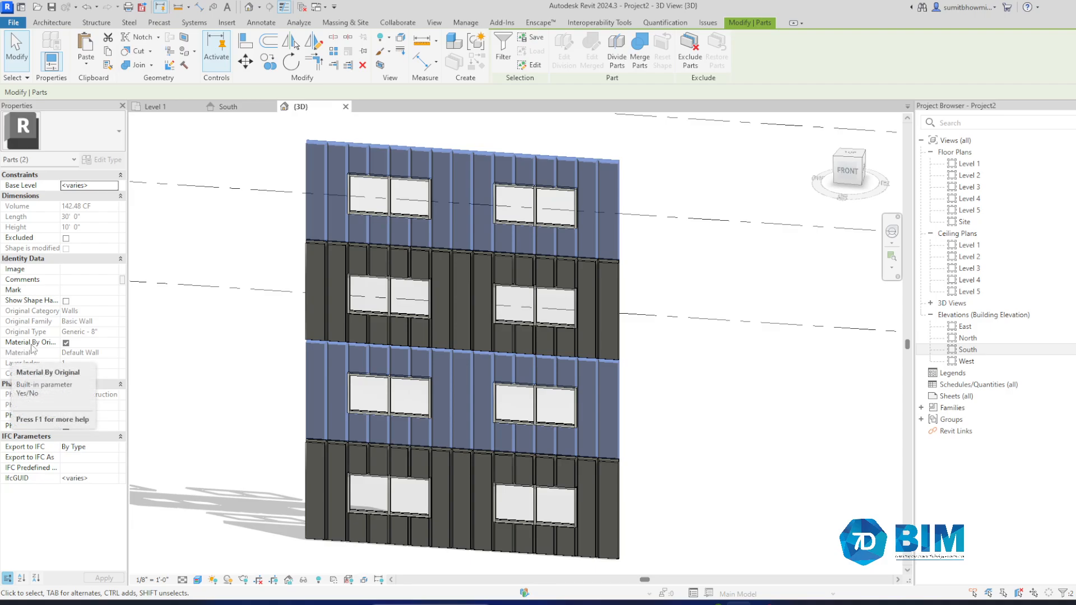
{"action": "left_click", "coordinate": [66, 342]}
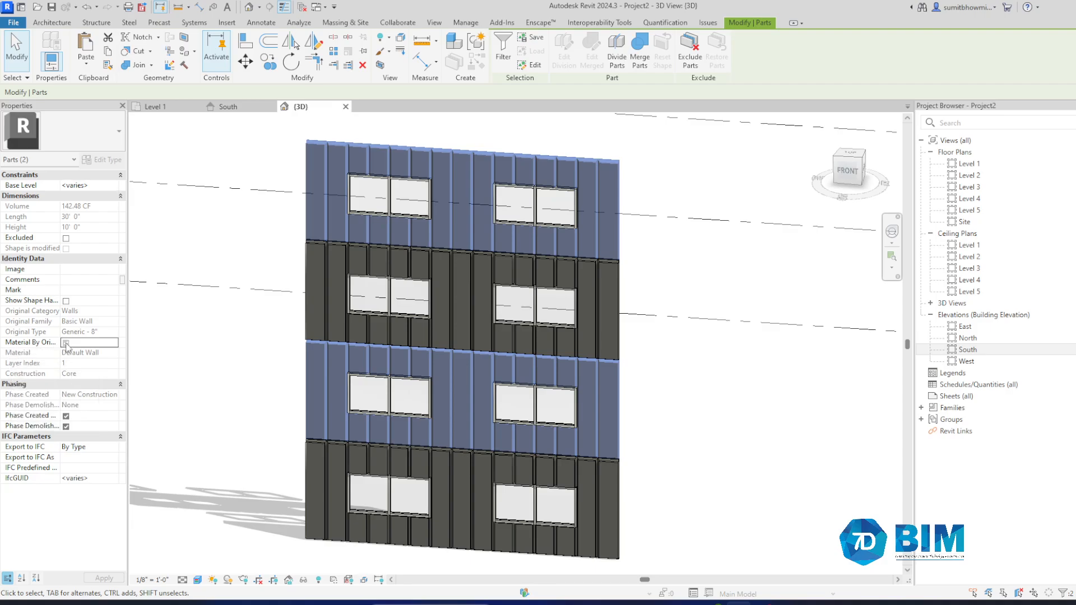
{"action": "left_click", "coordinate": [90, 353]}
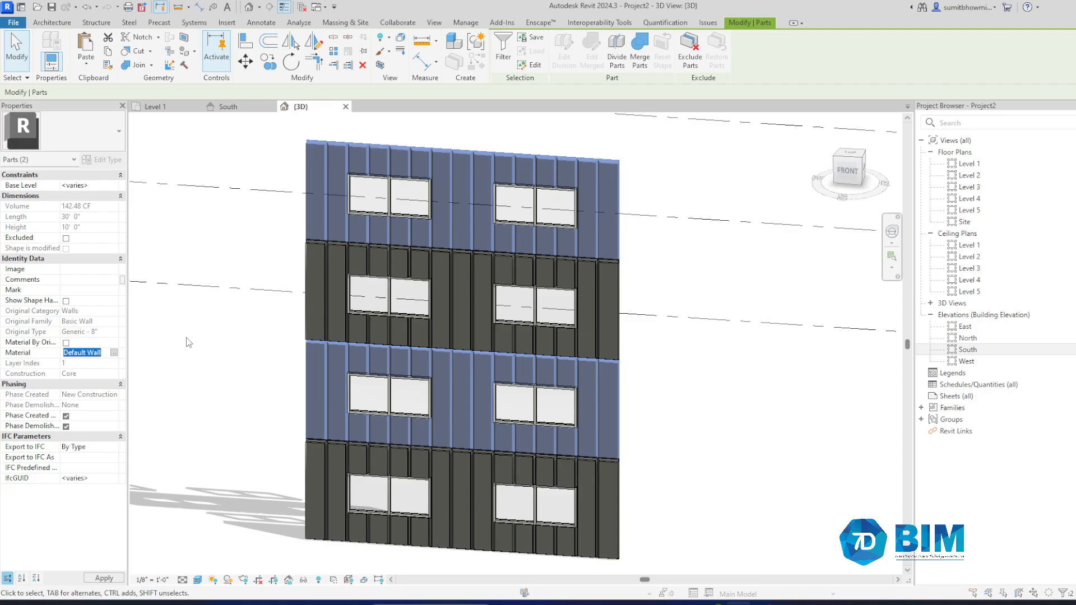
{"action": "left_click", "coordinate": [115, 353]}
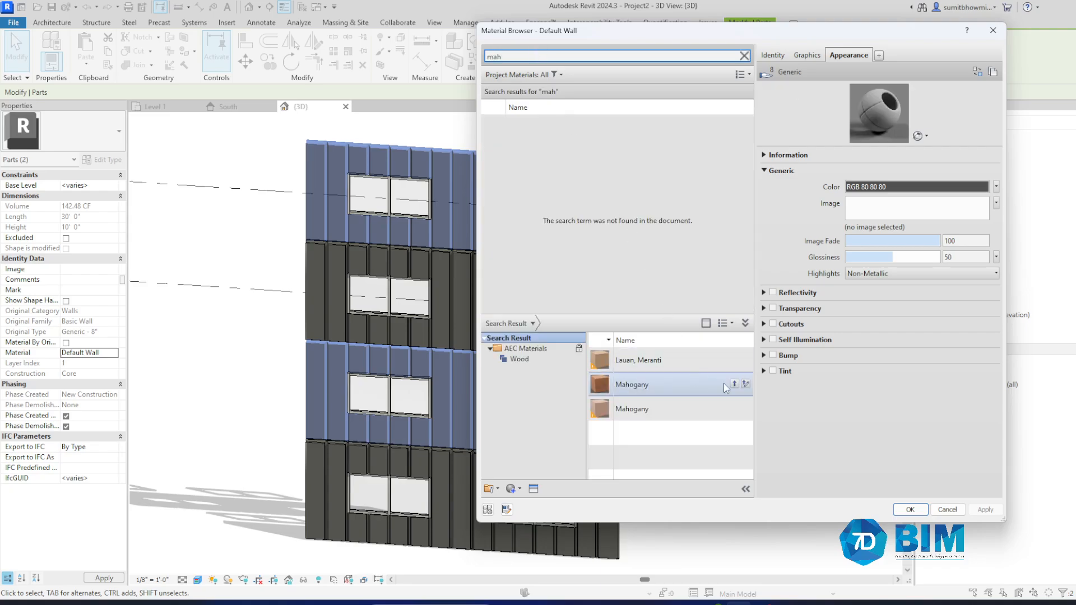
{"action": "left_click", "coordinate": [734, 384]}
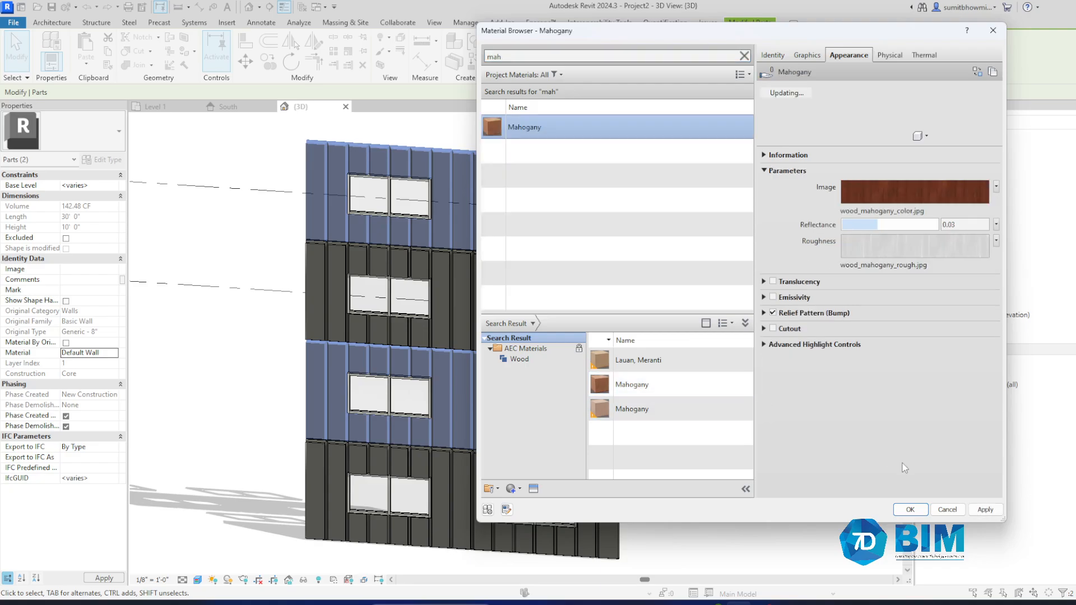
{"action": "left_click", "coordinate": [910, 509]}
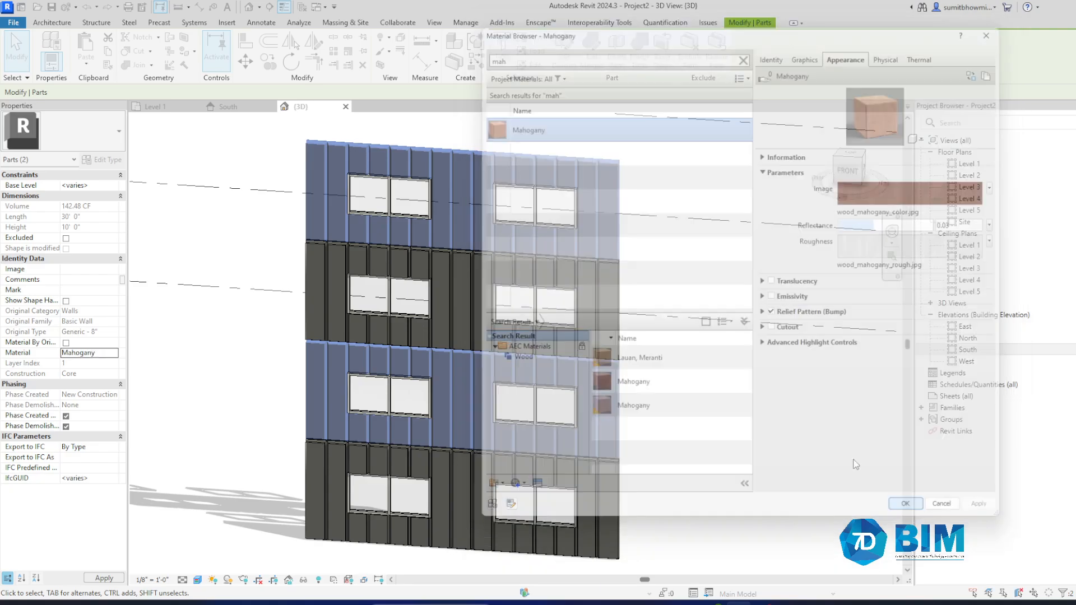
{"action": "left_click", "coordinate": [713, 274]}
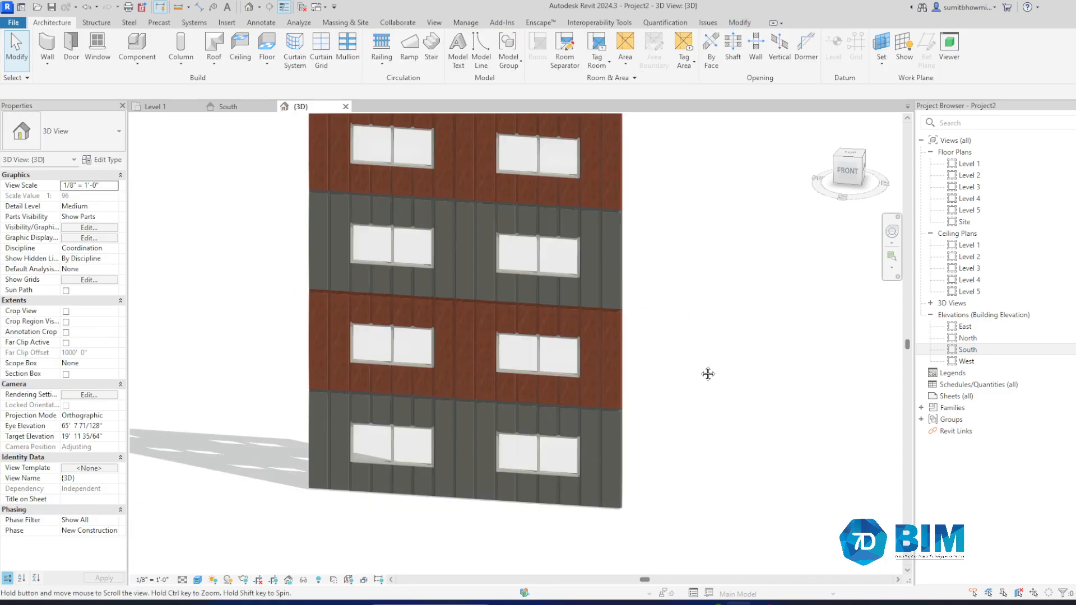
For the merged Level 3 and Level 1 parts, turn off Material By Original and assign the Clad - White material.
{"action": "middle_click_drag", "start_coordinate": [700, 421], "coordinate": [708, 372]}
{"action": "left_click", "coordinate": [606, 287]}
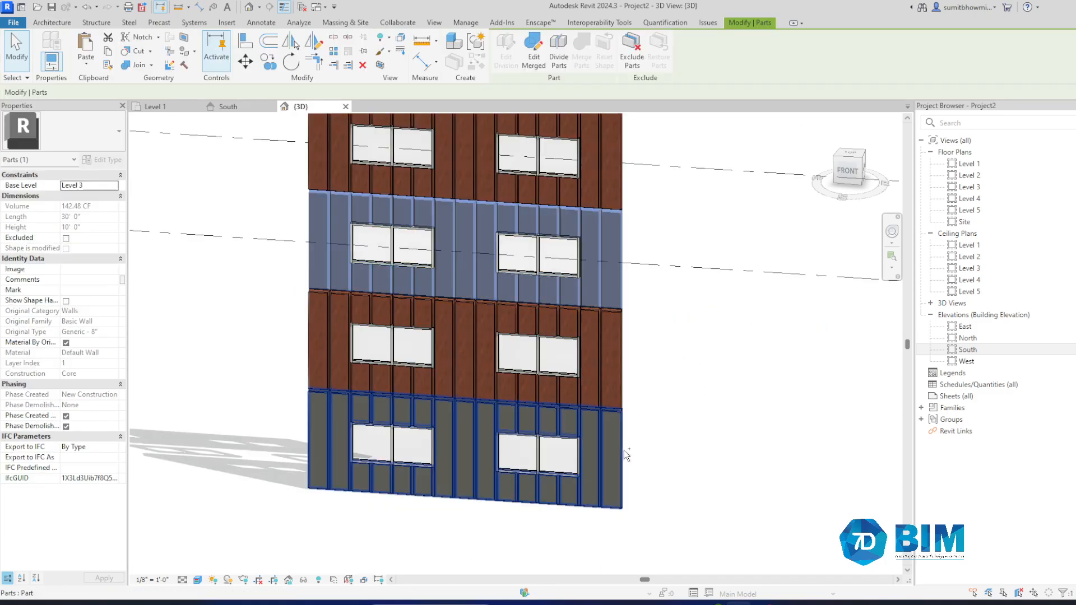
{"action": "left_click", "coordinate": [605, 460], "text": "ctrl"}
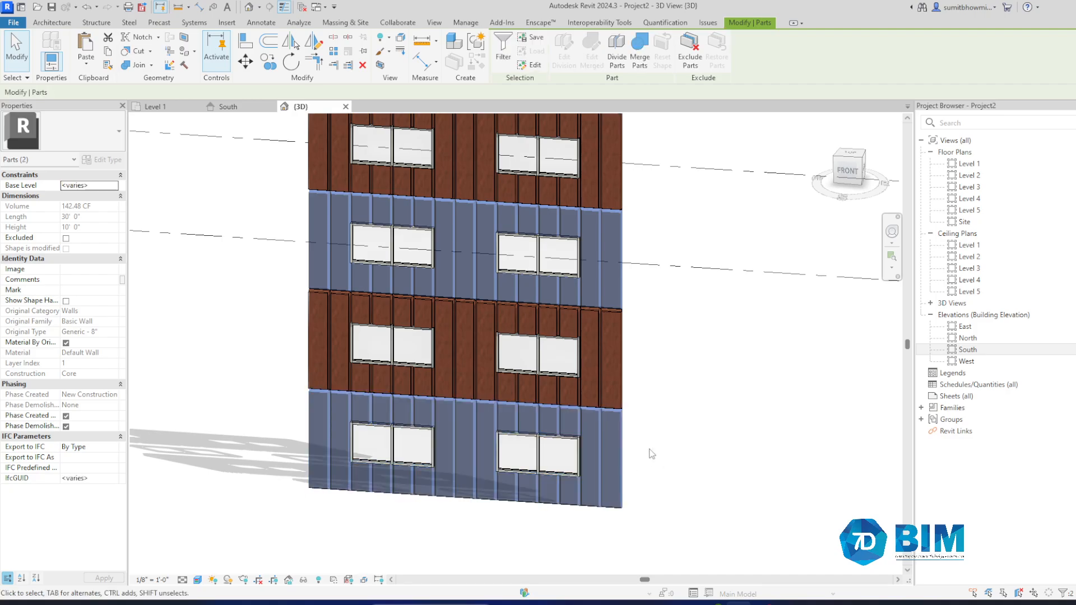
{"action": "left_click", "coordinate": [65, 343]}
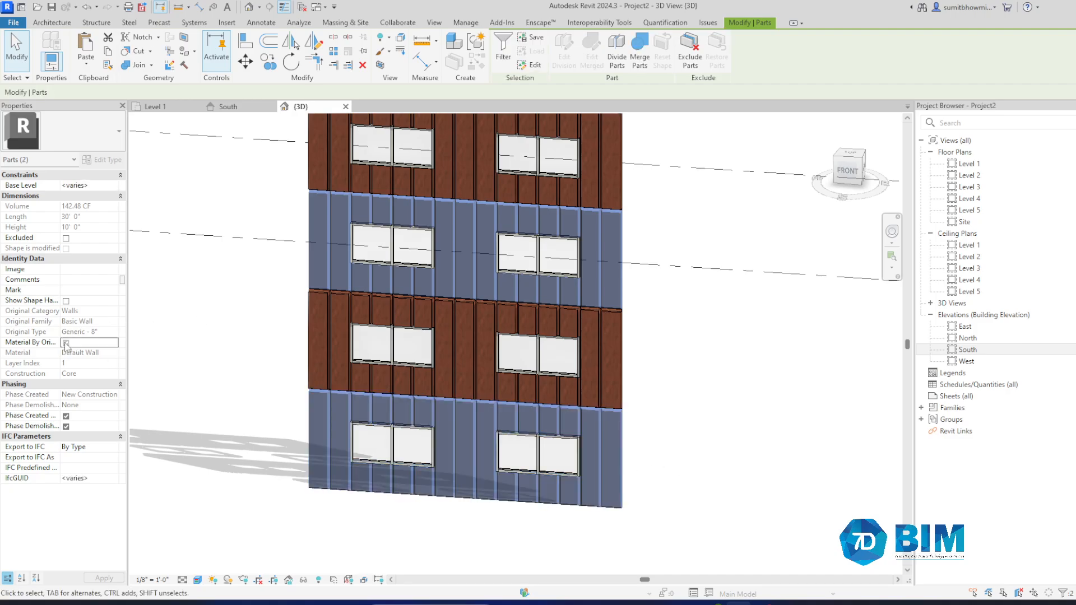
{"action": "left_click", "coordinate": [114, 353]}
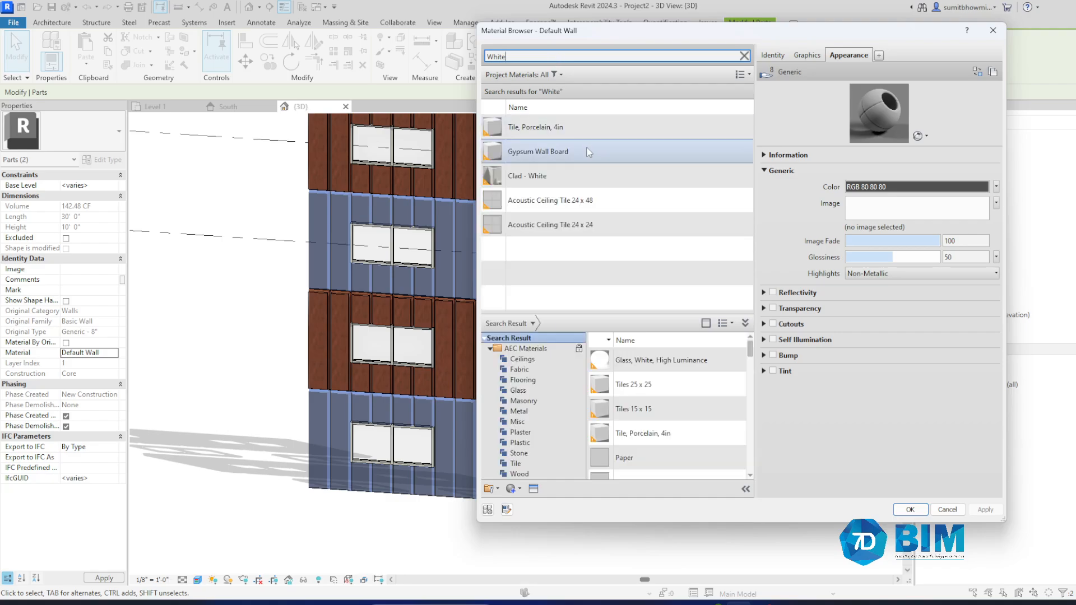
{"action": "left_click", "coordinate": [597, 175]}
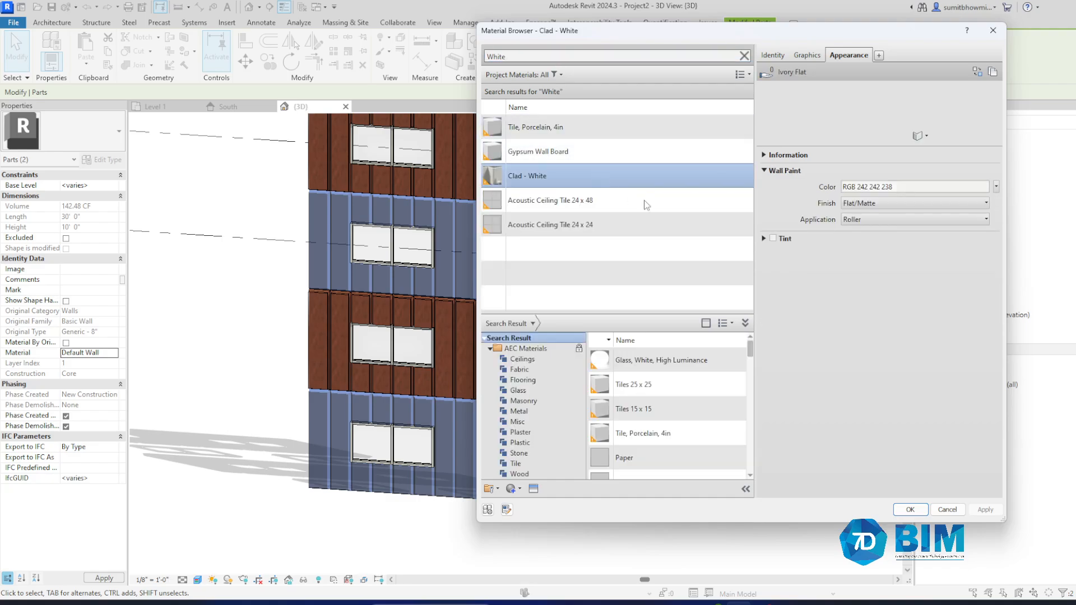
{"action": "left_click", "coordinate": [910, 509]}
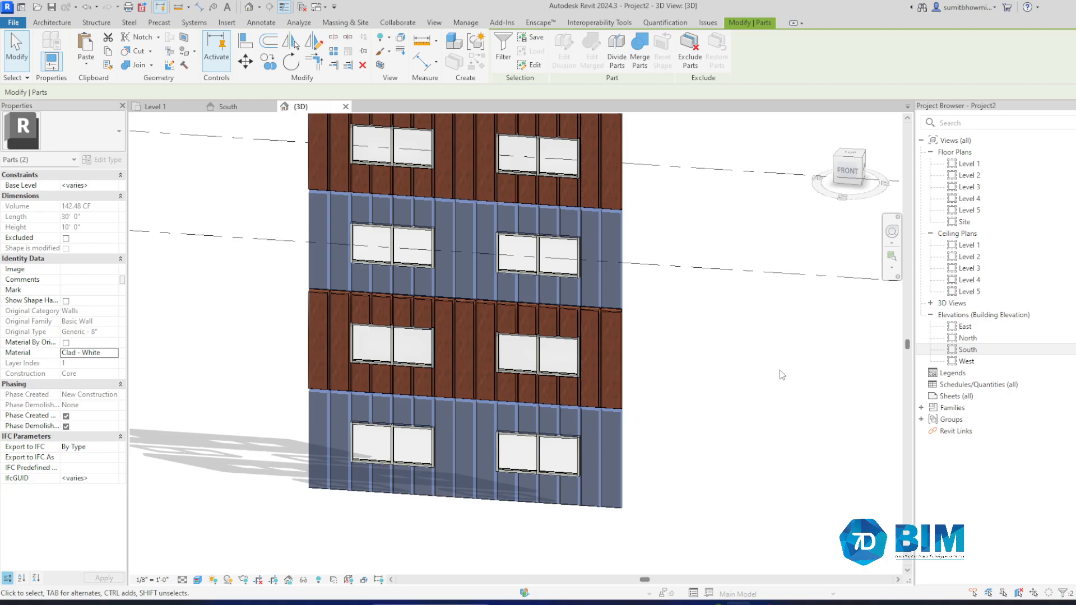
{"action": "left_click", "coordinate": [718, 330]}
{"action": "scroll", "coordinate": [563, 308], "scroll_direction": "down", "scroll_amount": 2}
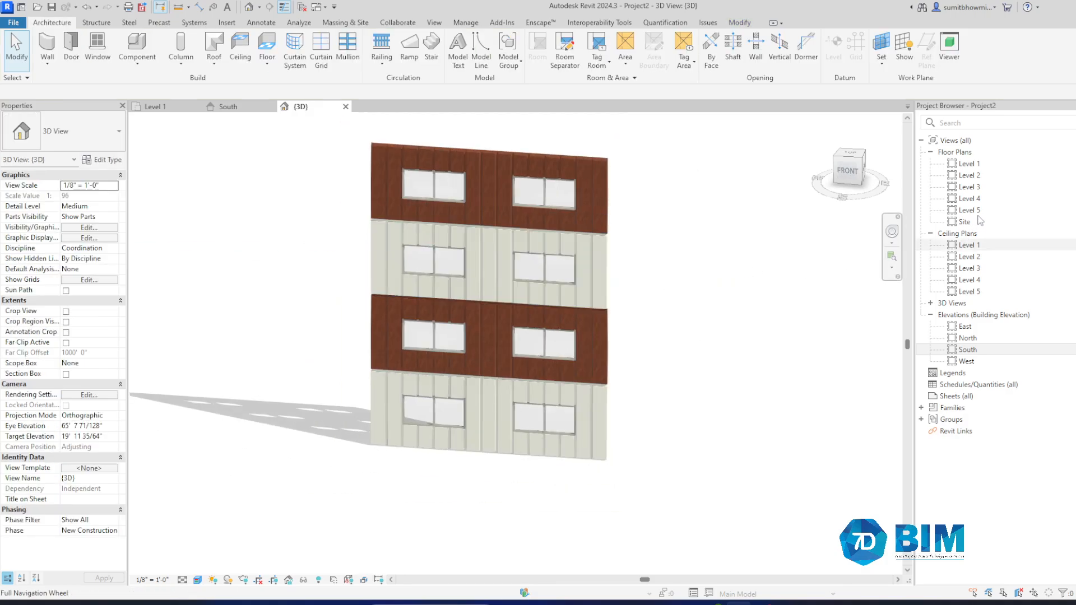
In the Level 1 floor plan, place a perspective camera in front of the wall, off to its right-hand side, aimed through the wall.
{"action": "double_click", "coordinate": [974, 165]}
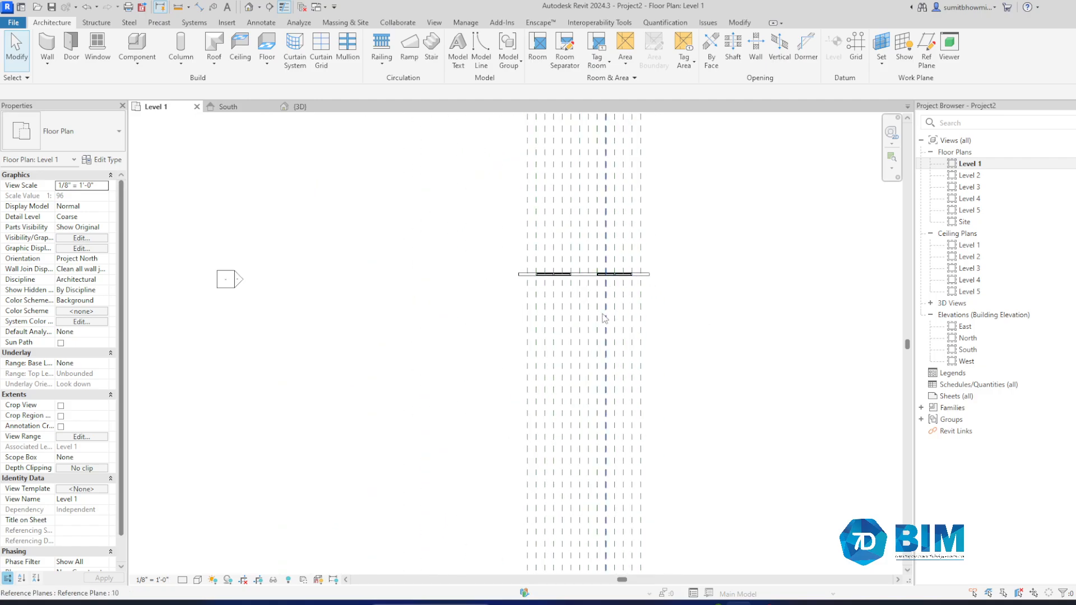
{"action": "middle_click_drag", "start_coordinate": [605, 318], "coordinate": [464, 258]}
{"action": "left_click", "coordinate": [259, 7]}
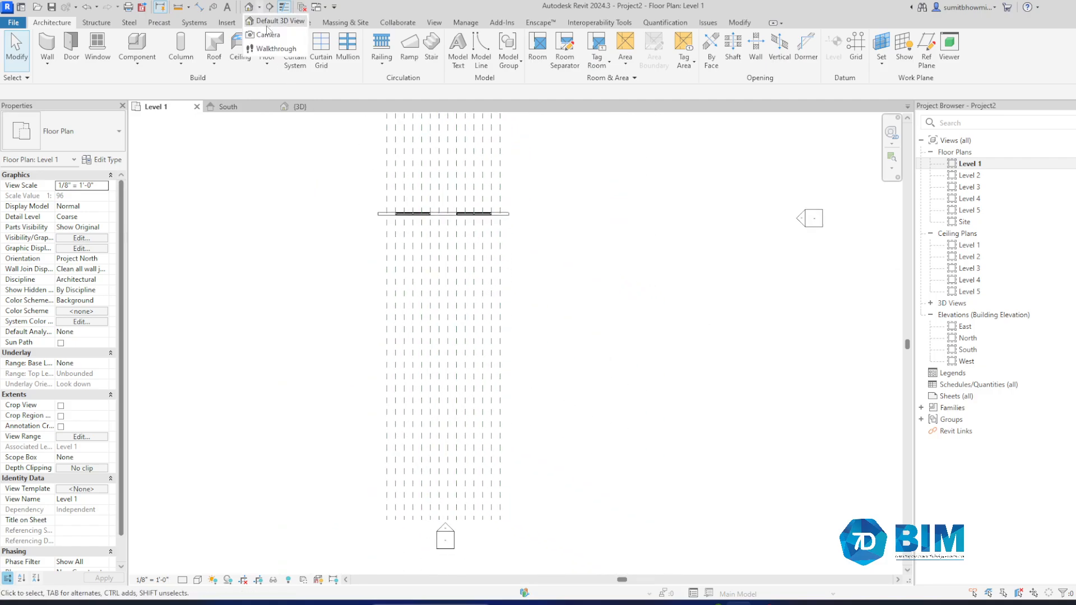
{"action": "left_click", "coordinate": [267, 32]}
{"action": "left_click", "coordinate": [537, 379]}
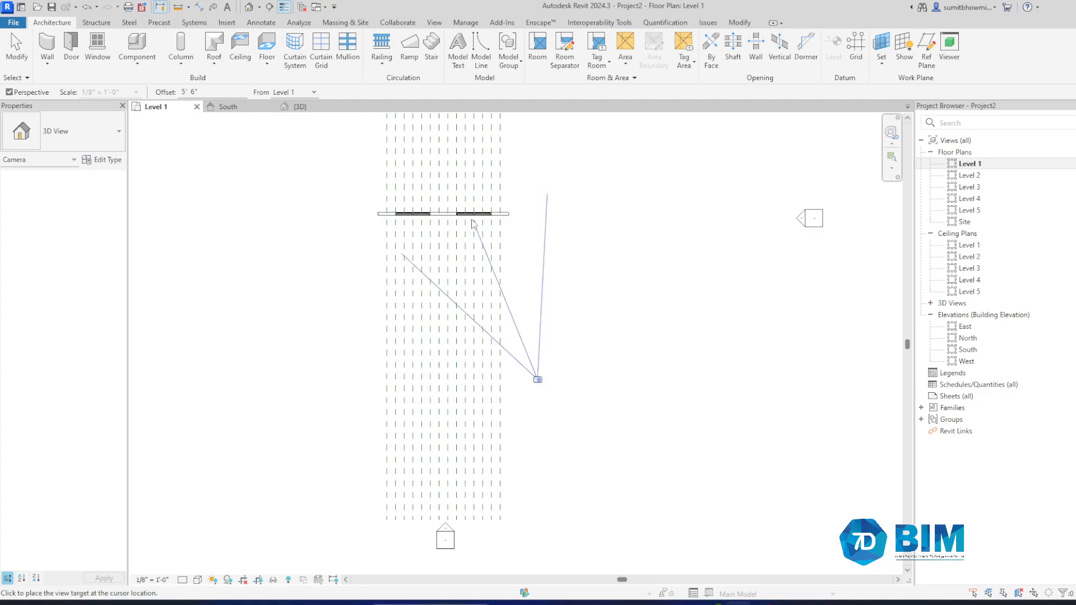
{"action": "left_click", "coordinate": [425, 151]}
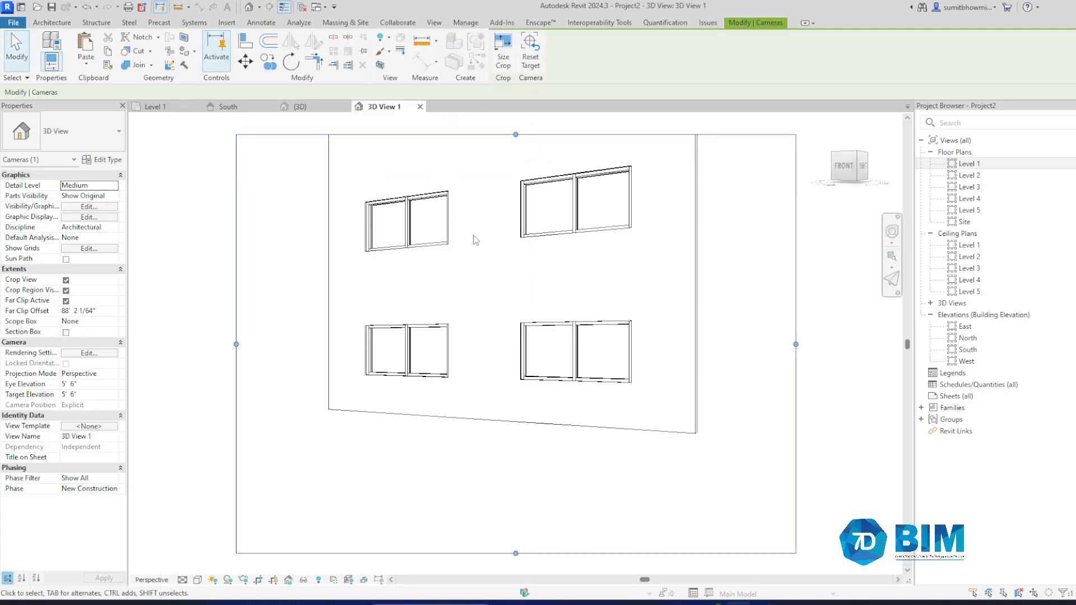
Extend the camera view's crop region upward until it includes the full height of the wall.
{"action": "scroll", "coordinate": [475, 240], "scroll_direction": "down", "scroll_amount": 5}
{"action": "left_click_drag", "start_coordinate": [497, 254], "coordinate": [497, 128]}
{"action": "left_click_drag", "start_coordinate": [475, 188], "coordinate": [475, 151]}
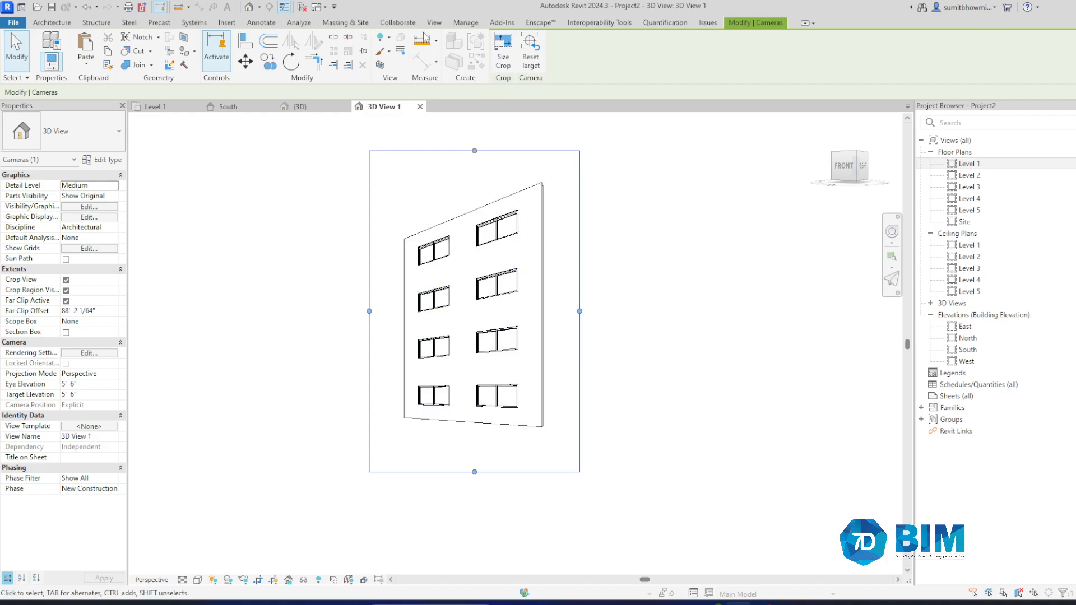
Check the South elevation and default 3D view, and set the camera view's Parts Visibility to Show Parts.
{"action": "left_click", "coordinate": [298, 106]}
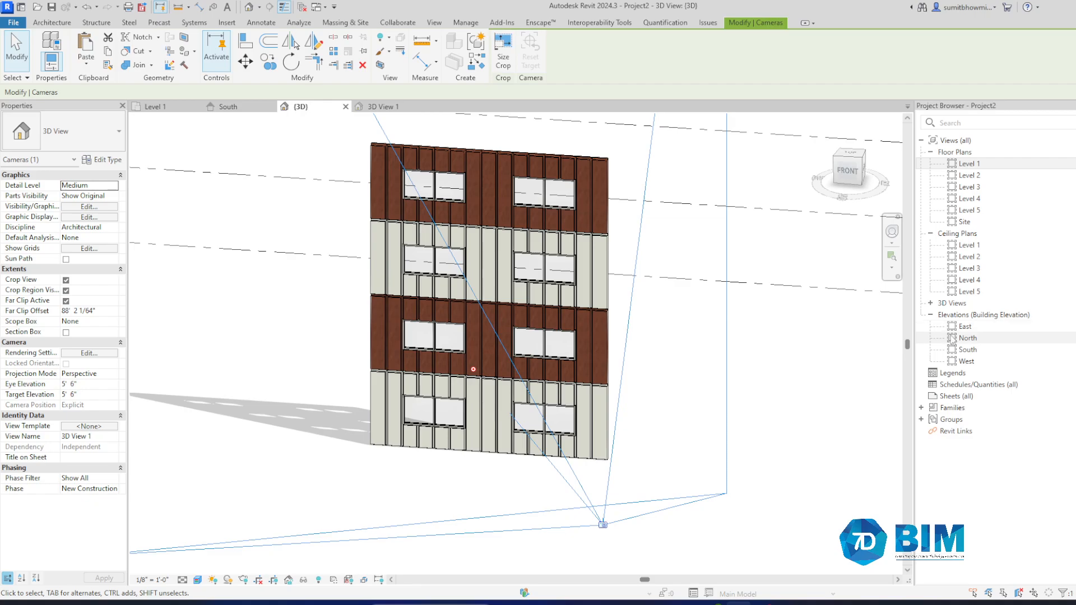
{"action": "double_click", "coordinate": [966, 350]}
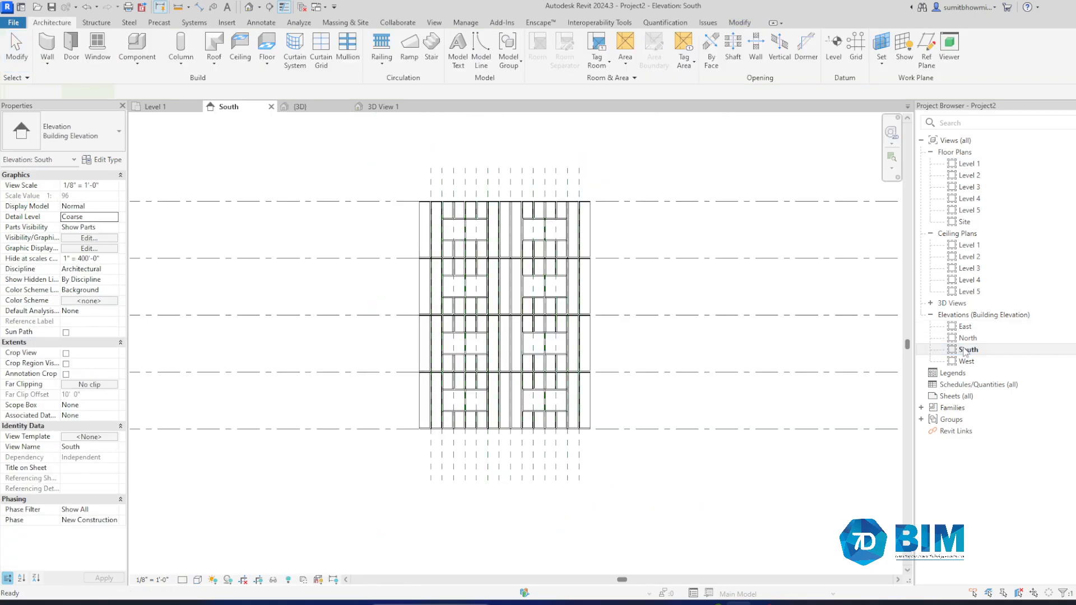
{"action": "left_click", "coordinate": [682, 461]}
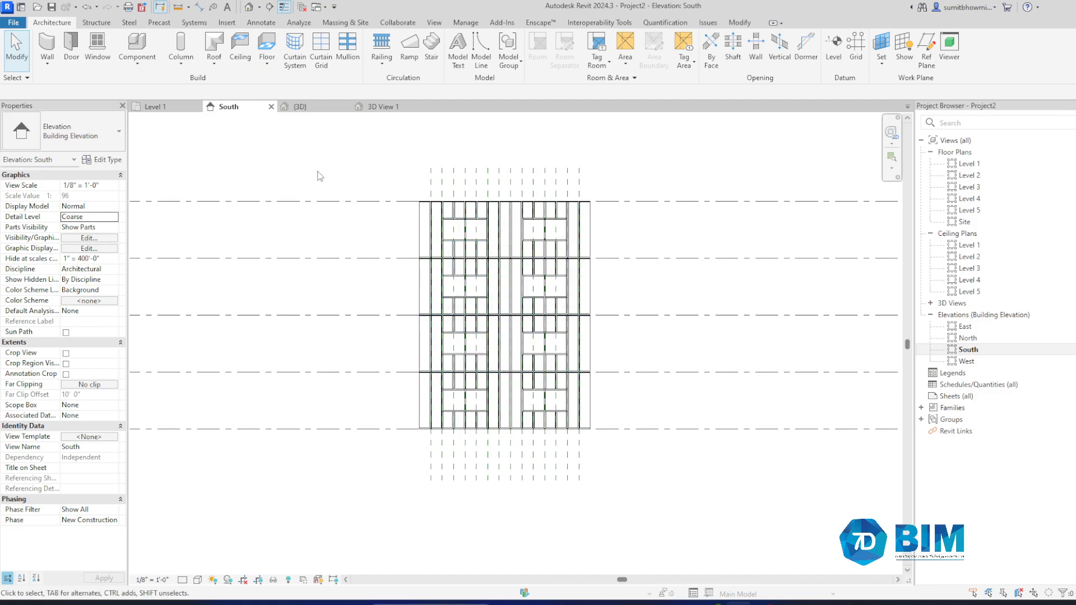
{"action": "left_click", "coordinate": [297, 106]}
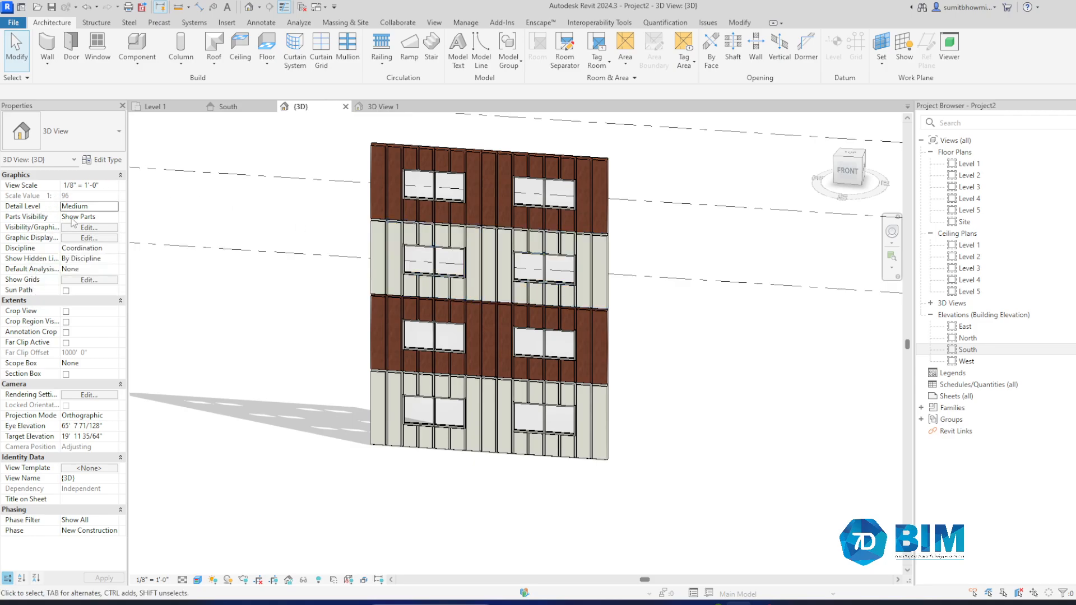
{"action": "left_click", "coordinate": [395, 108]}
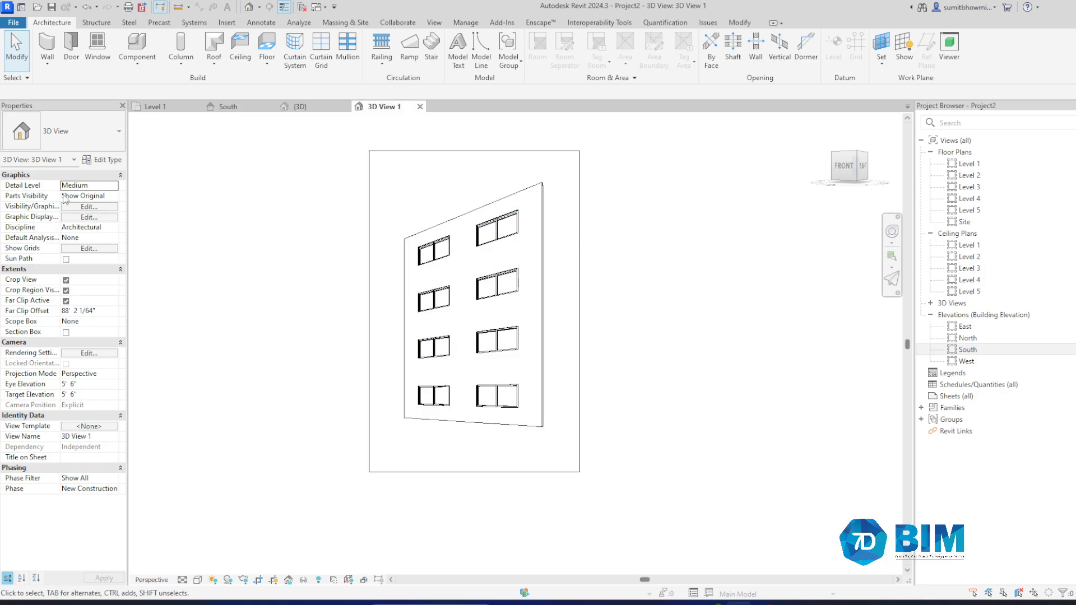
{"action": "left_click", "coordinate": [115, 197]}
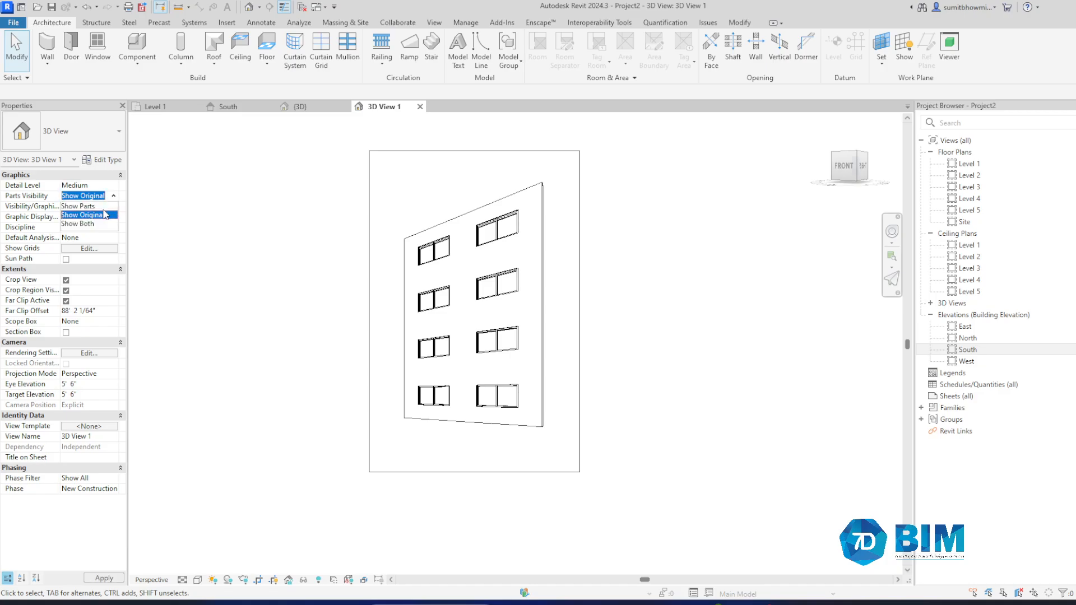
{"action": "left_click", "coordinate": [78, 206]}
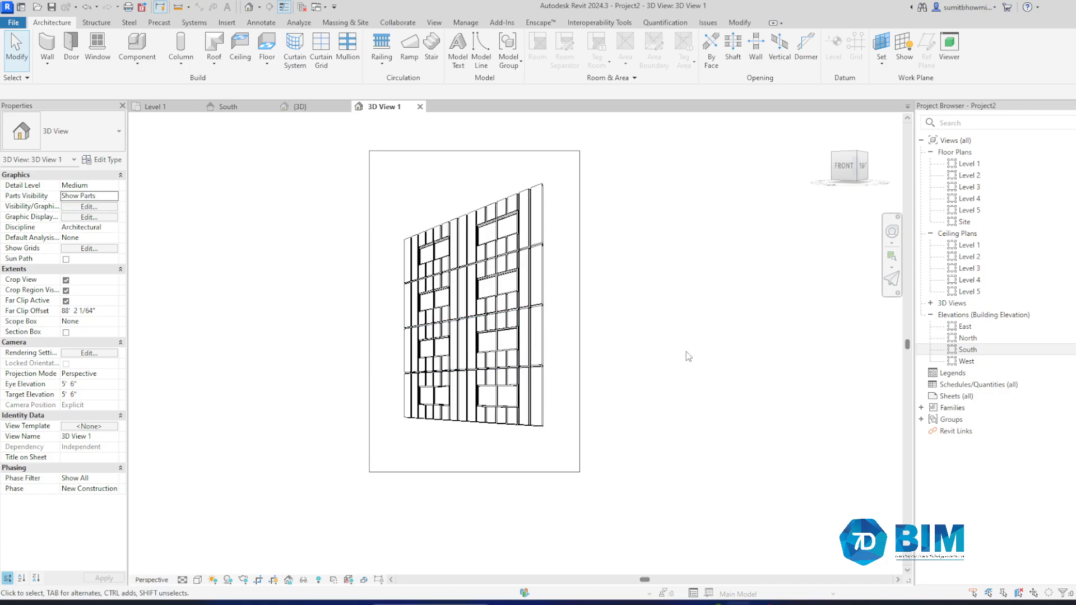
Launch the Enscape rendering of the camera view and move around the wall to examine its panels and materials.
{"action": "scroll", "coordinate": [622, 239], "scroll_direction": "up", "scroll_amount": 1}
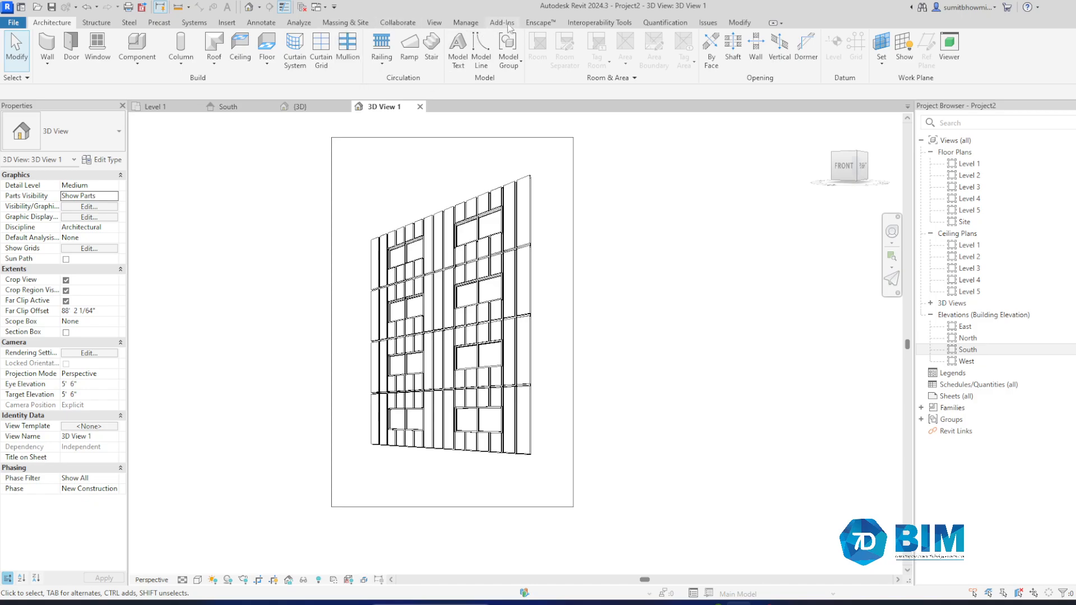
{"action": "left_click", "coordinate": [541, 23]}
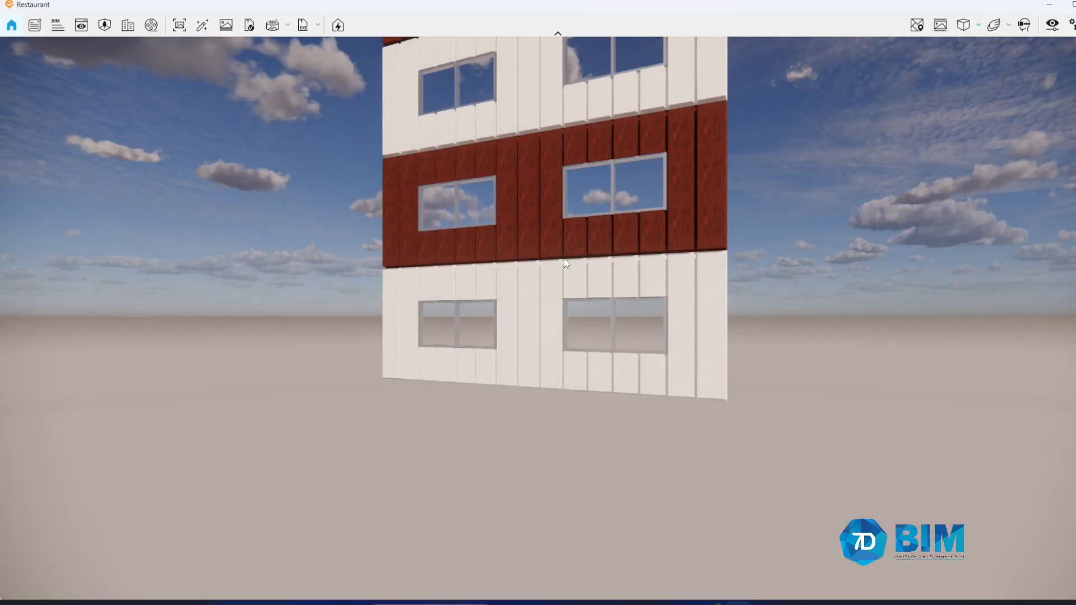
{"action": "mouse_move", "coordinate": [564, 259]}
{"action": "left_mouse_down"}
{"action": "mouse_move", "coordinate": [577, 243]}
{"action": "mouse_move", "coordinate": [576, 264]}
{"action": "left_mouse_up"}
{"action": "key", "text": "e"}
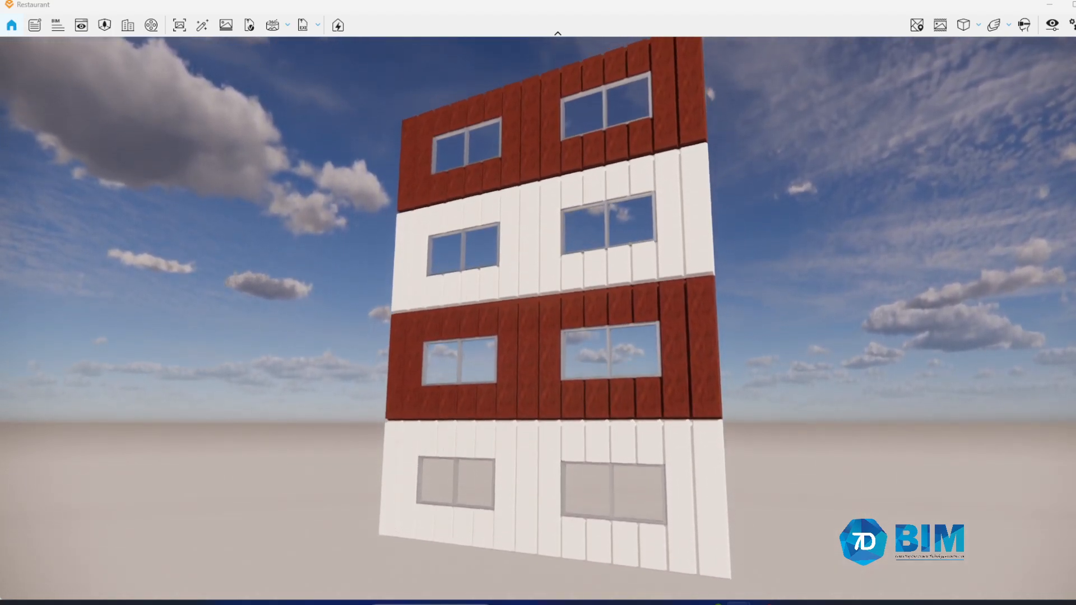
{"action": "key", "text": "e"}
{"action": "left_click_drag", "start_coordinate": [638, 163], "coordinate": [623, 131]}
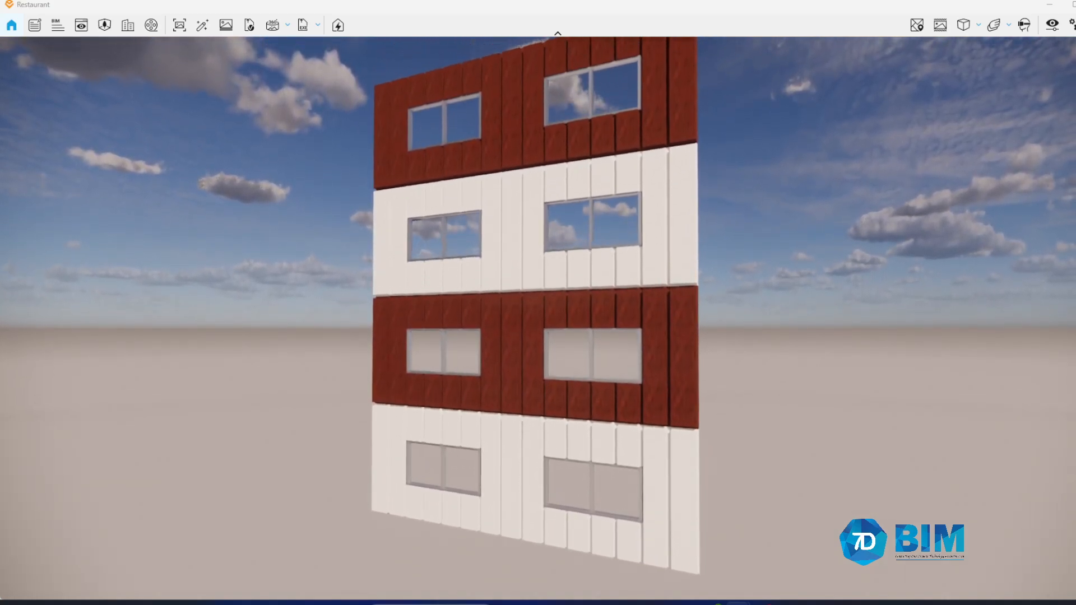
{"action": "key", "text": "e"}
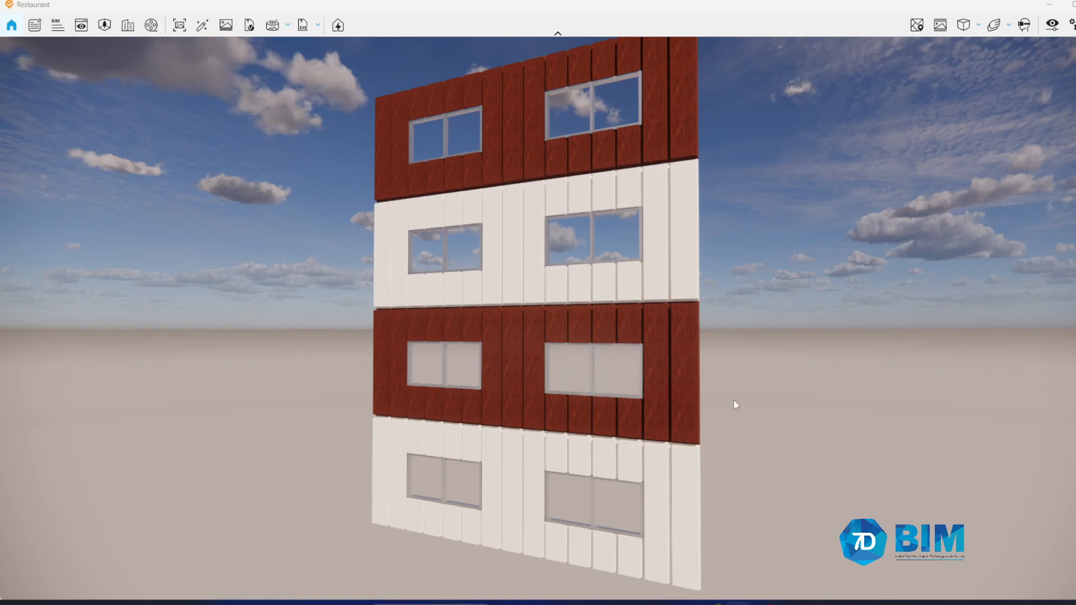
{"action": "left_click_drag", "start_coordinate": [657, 303], "coordinate": [623, 311]}
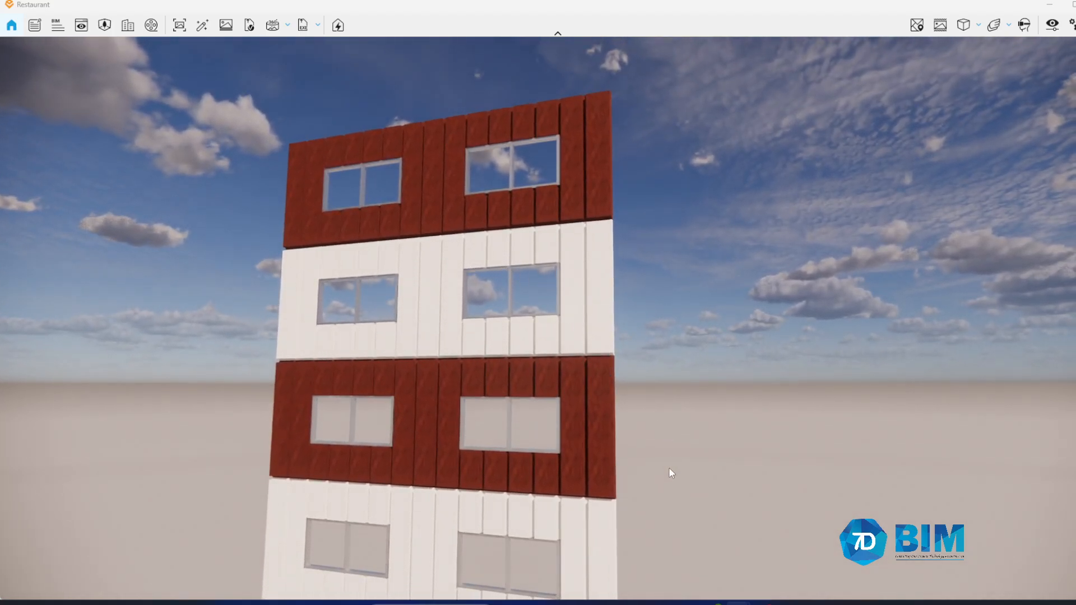
{"action": "left_click", "coordinate": [764, 603]}
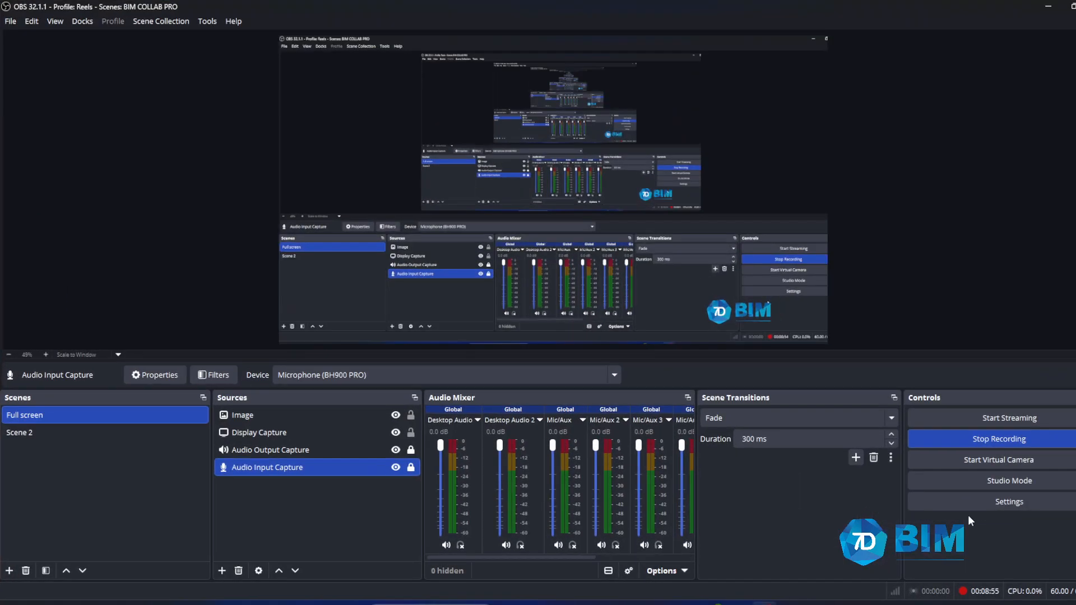